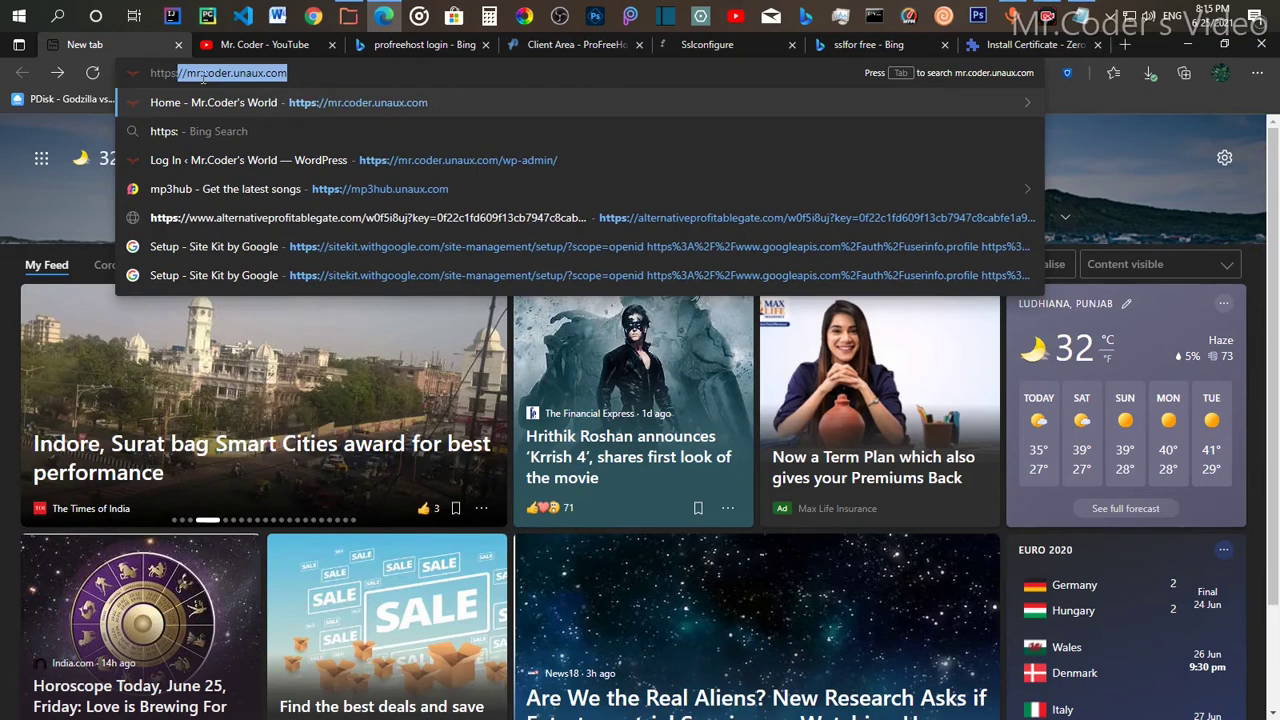
{"action": "type", "text": "//"}
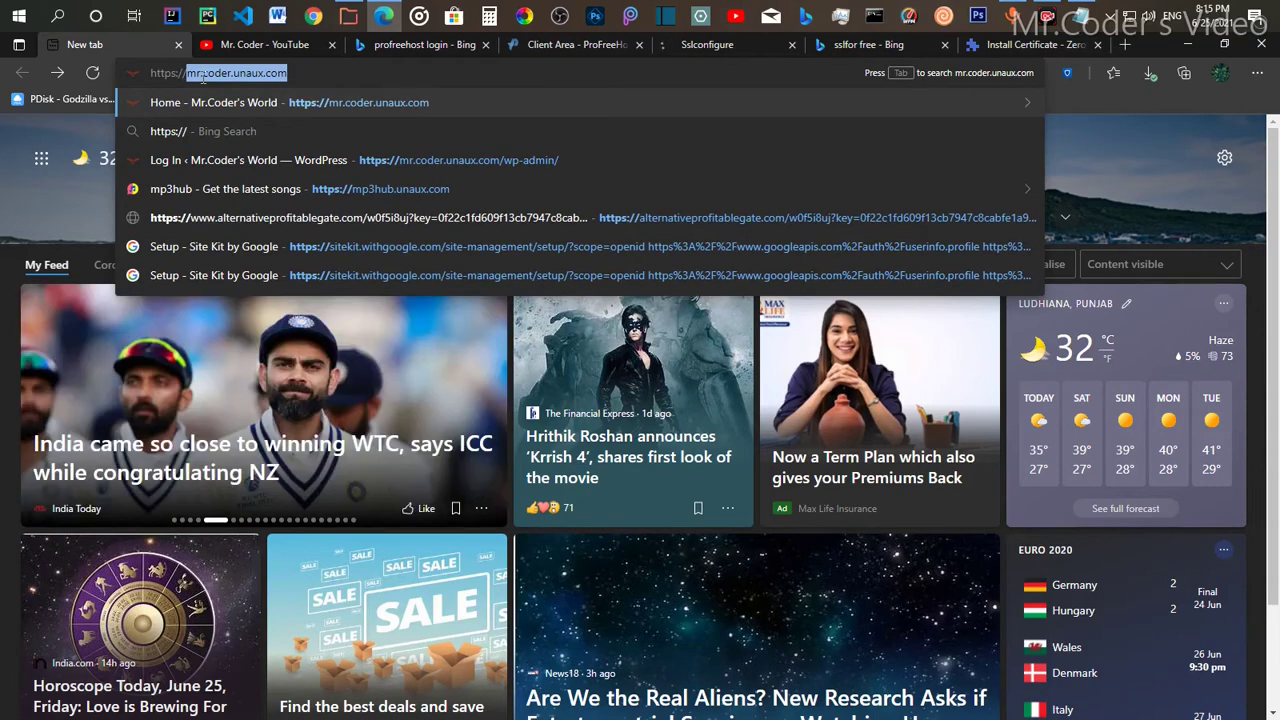
{"action": "type", "text": "rahul"}
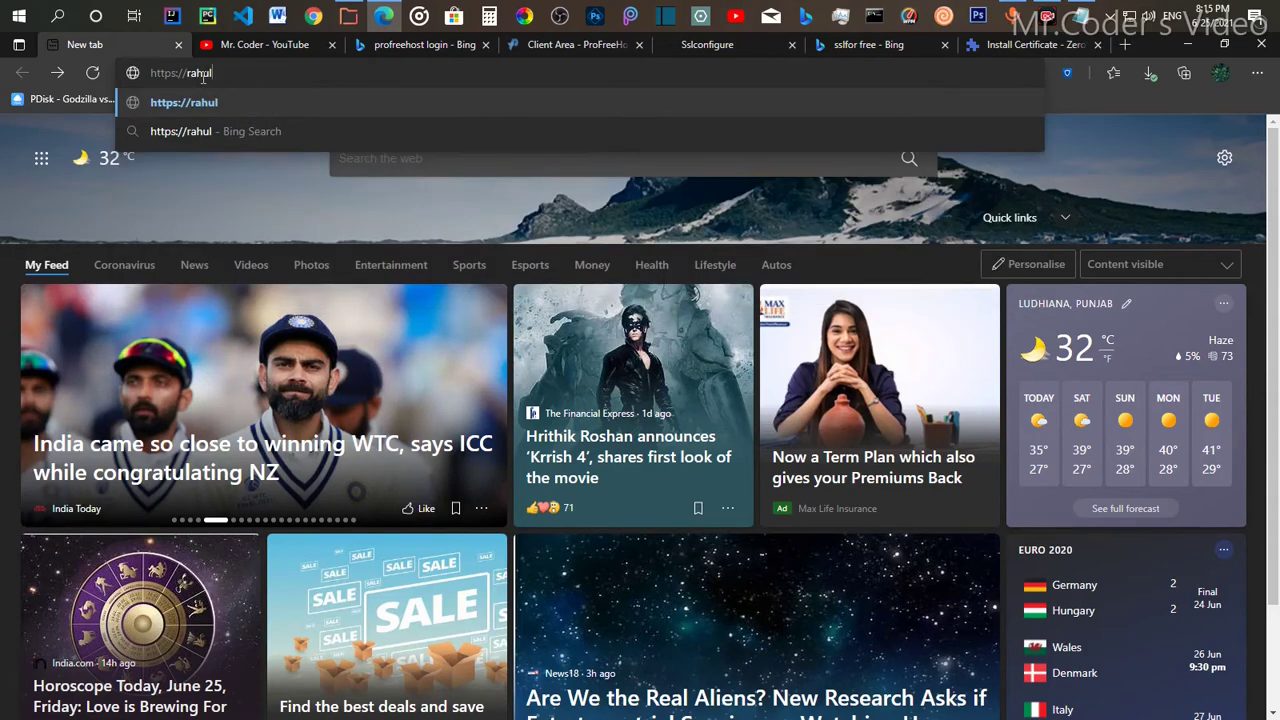
{"action": "type", "text": "dailyblogs"}
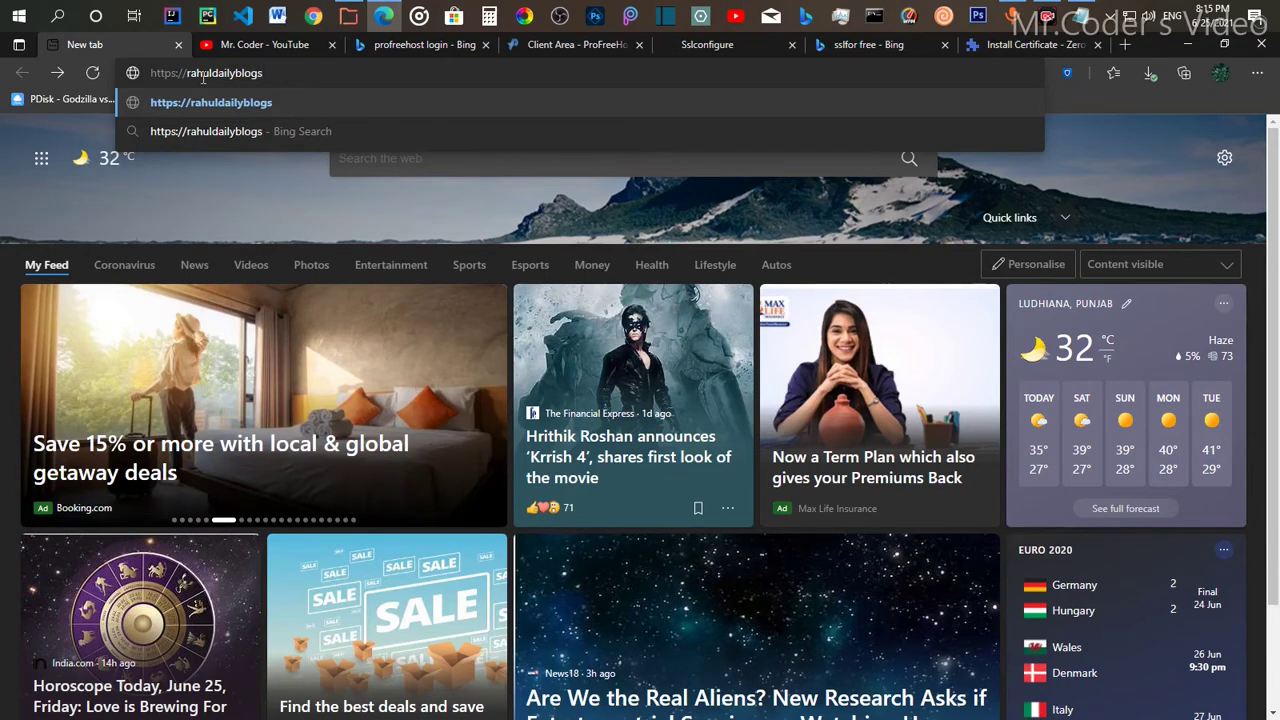
{"action": "type", "text": ".ezyro"}
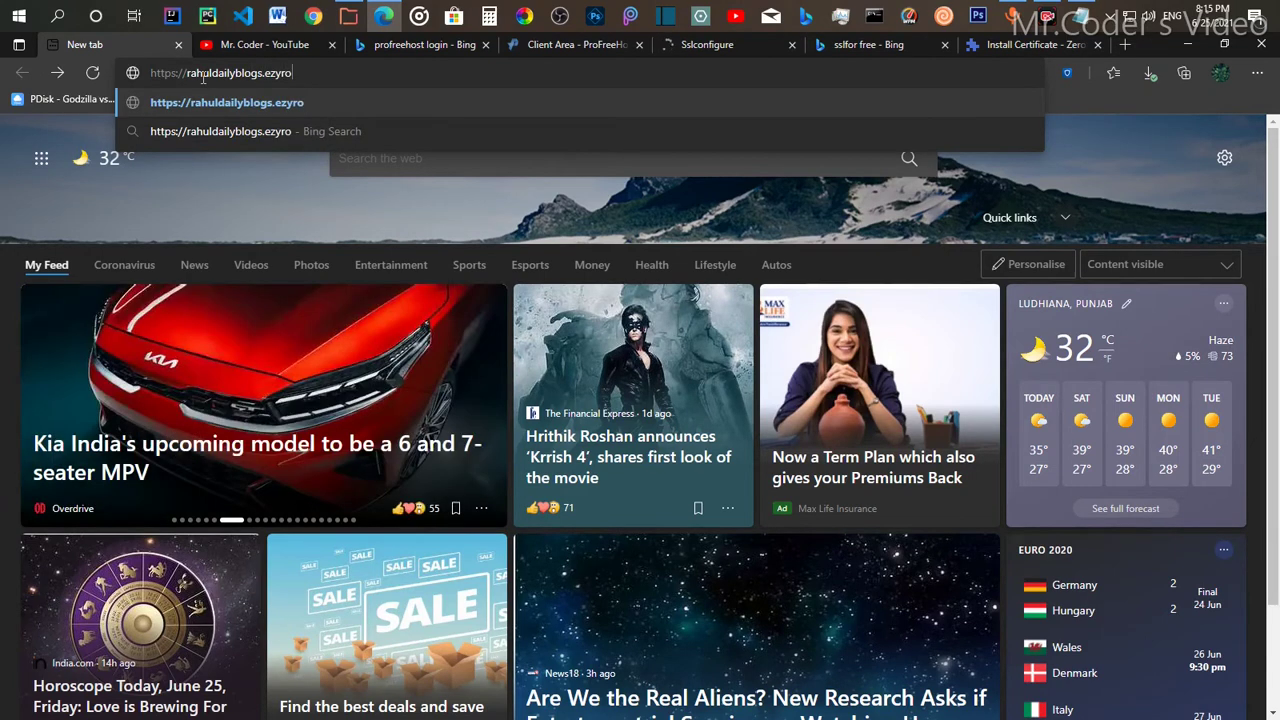
{"action": "type", "text": ".com/"}
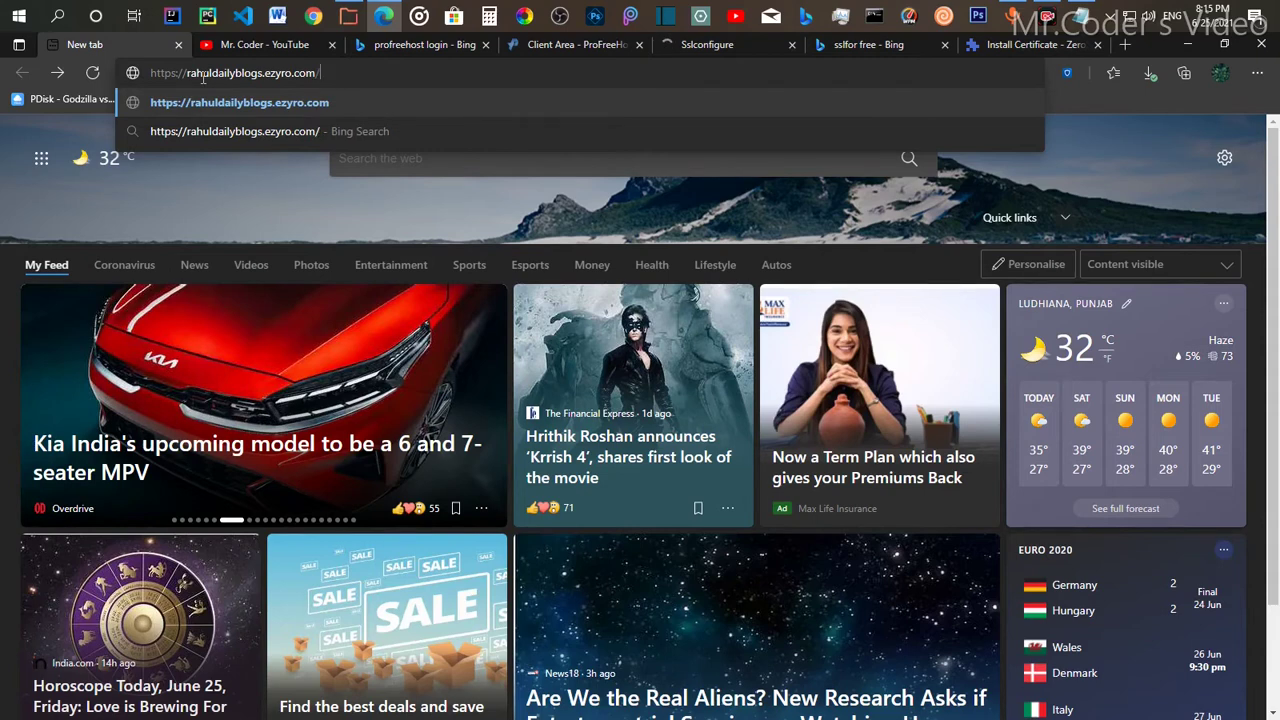
{"action": "key", "text": "Return"}
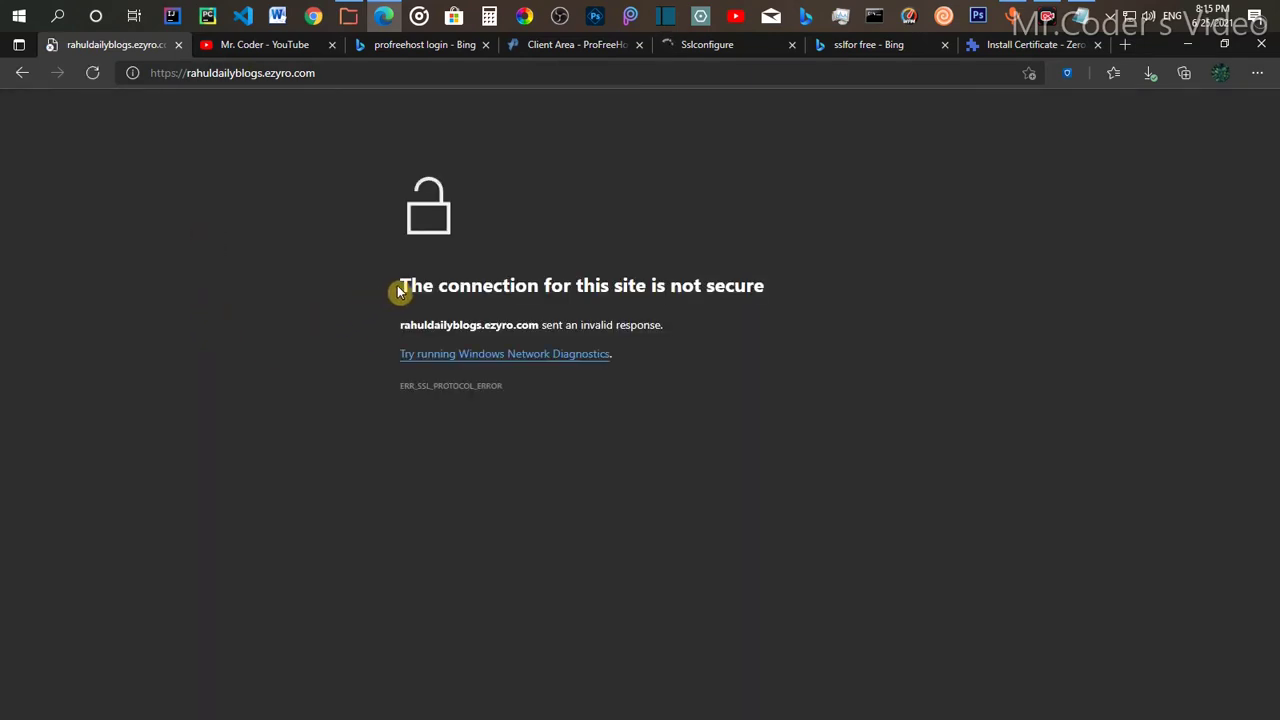
{"action": "left_click_drag", "start_coordinate": [400, 290], "coordinate": [774, 291]}
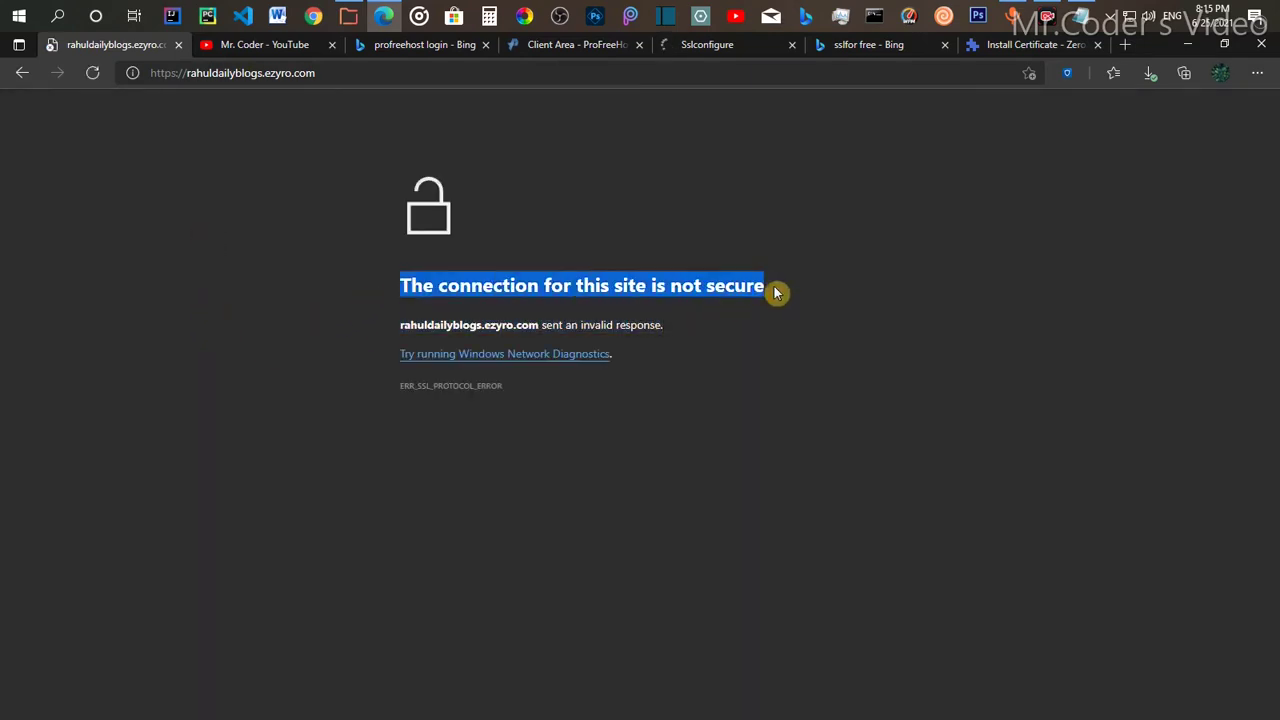
{"action": "left_click", "coordinate": [757, 342]}
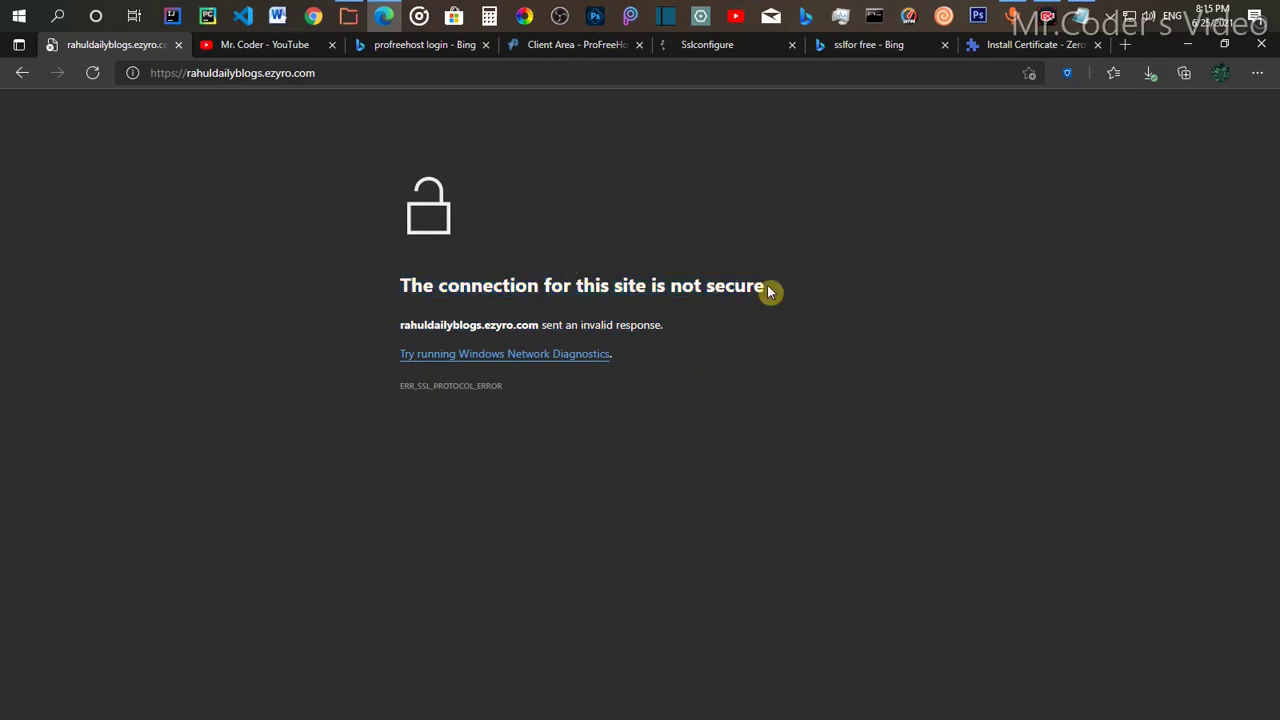
{"action": "left_click_drag", "start_coordinate": [769, 291], "coordinate": [398, 290]}
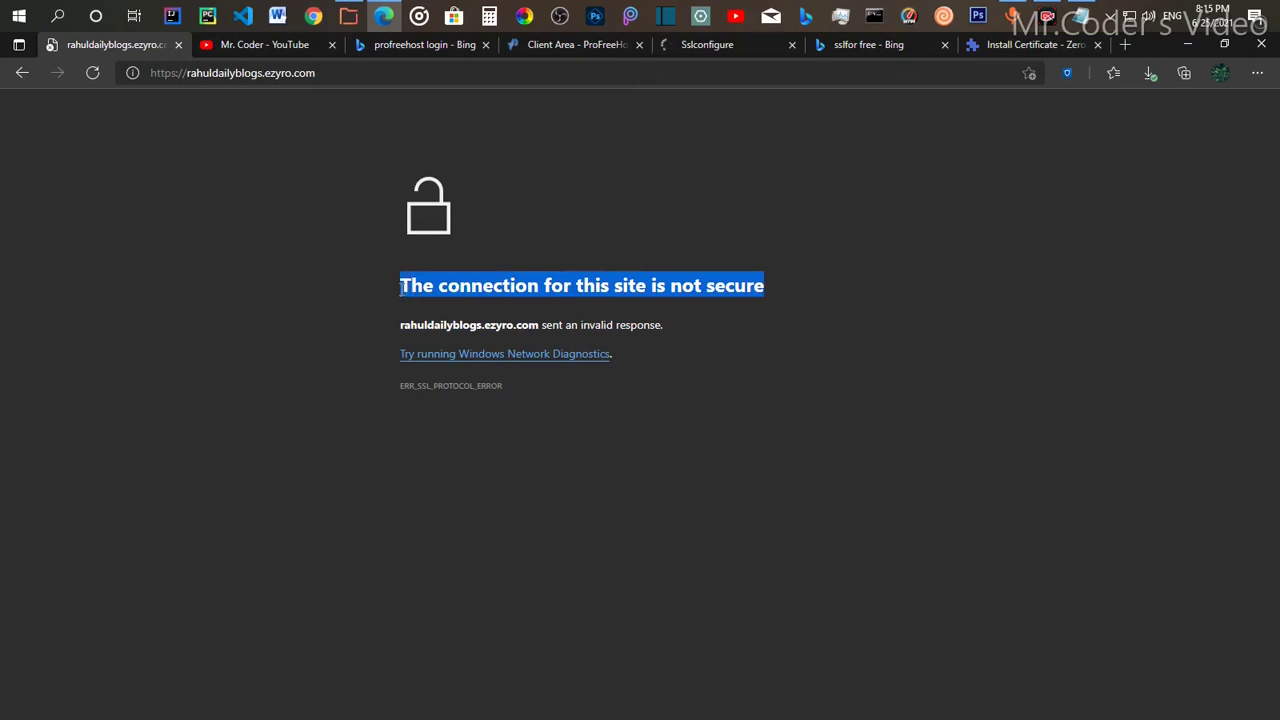
{"action": "left_click", "coordinate": [722, 288]}
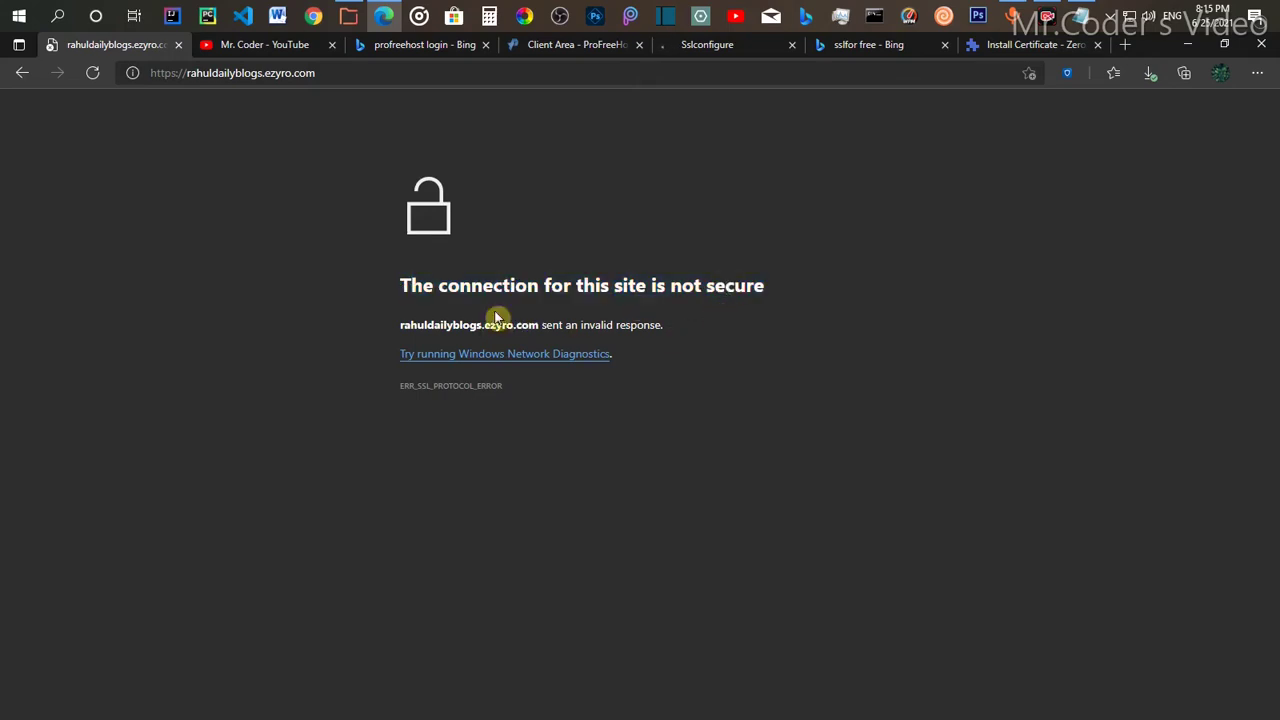
{"action": "left_click_drag", "start_coordinate": [765, 289], "coordinate": [399, 291]}
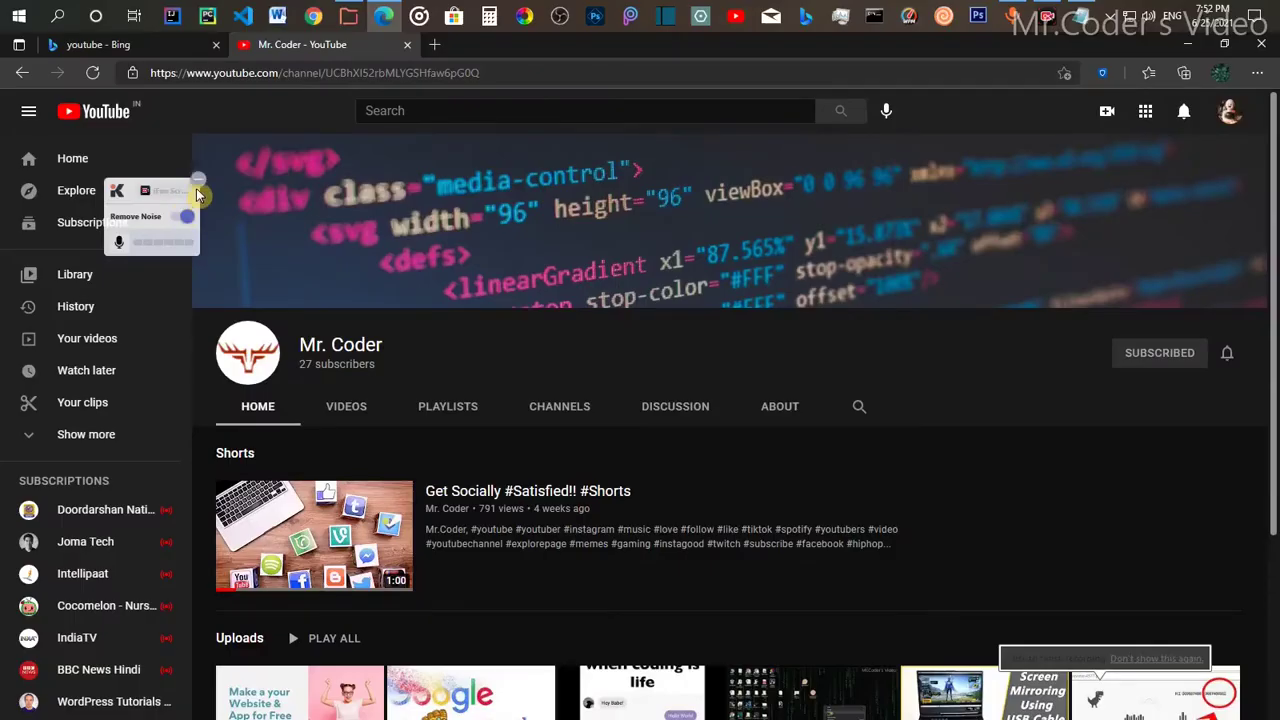
Step: Dismiss the Krisp noise-removal widget covering the YouTube channel page
{"action": "left_click", "coordinate": [197, 185]}
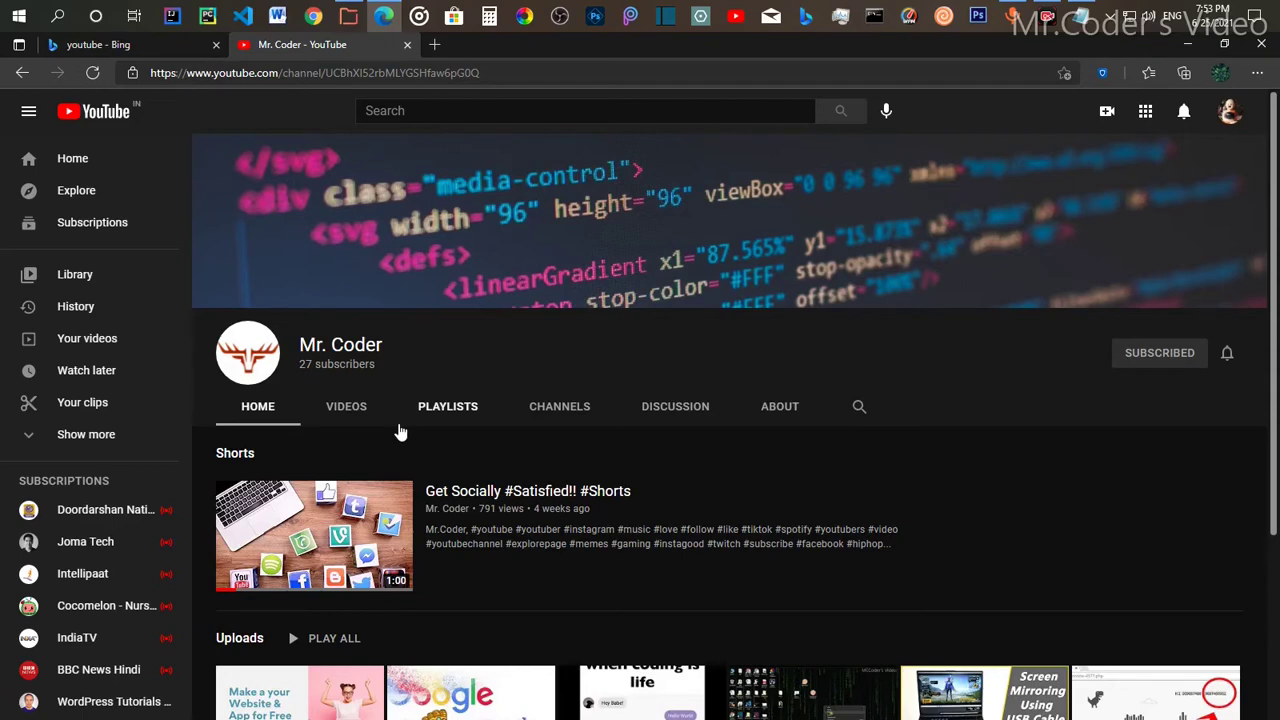
Step: In a new tab, search Bing for 'profreehost login' and open the Client Login - ProFreeHost result
{"action": "left_click", "coordinate": [437, 52]}
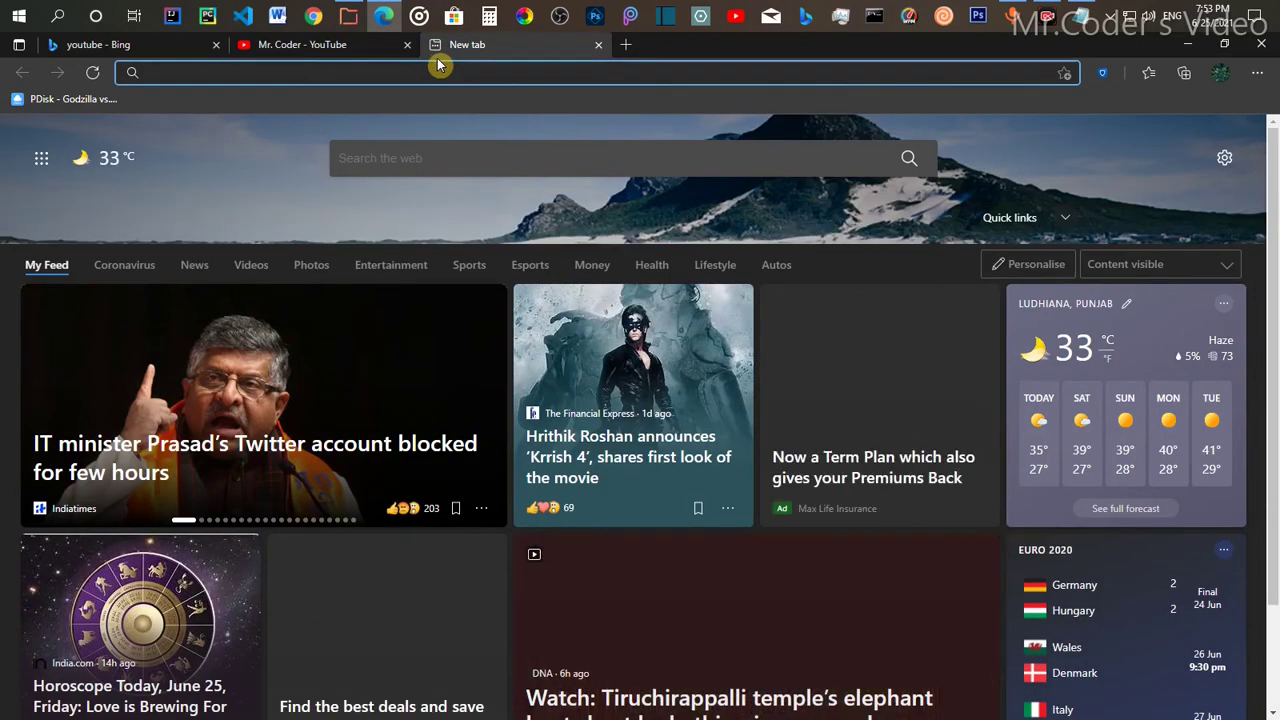
{"action": "type", "text": "rpofree"}
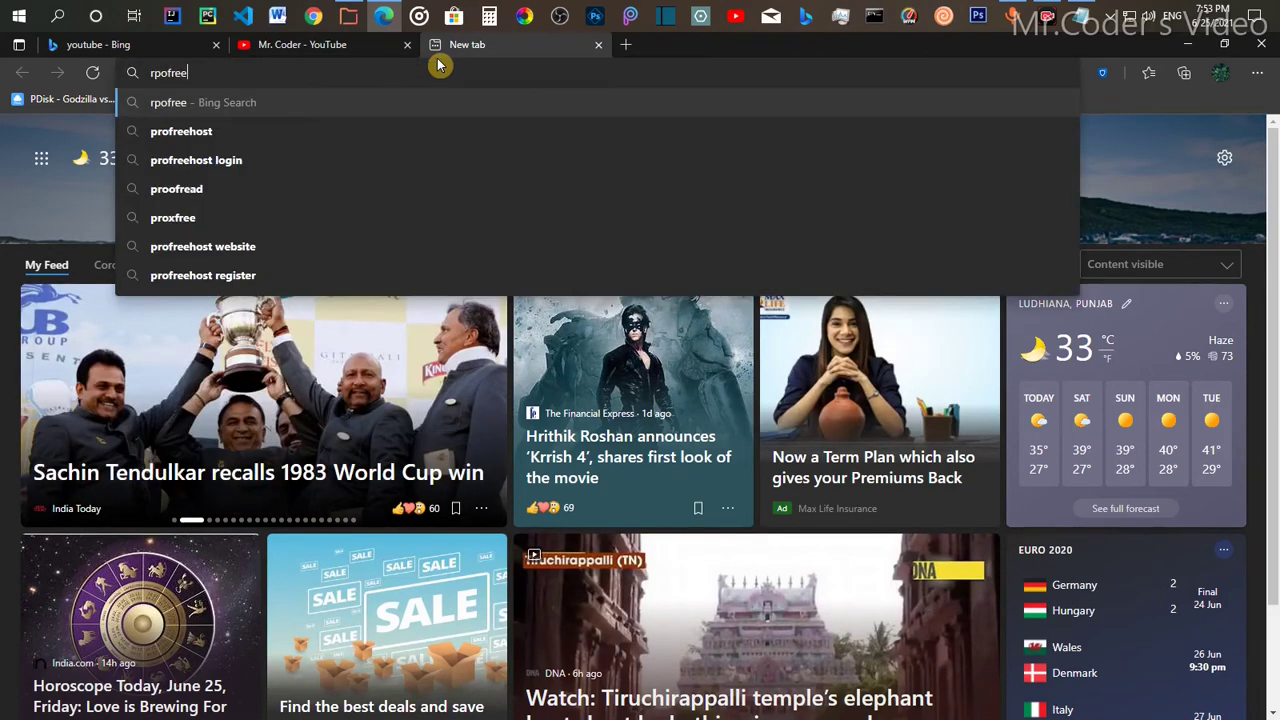
{"action": "key", "text": "Down"}
{"action": "key", "text": "Down"}
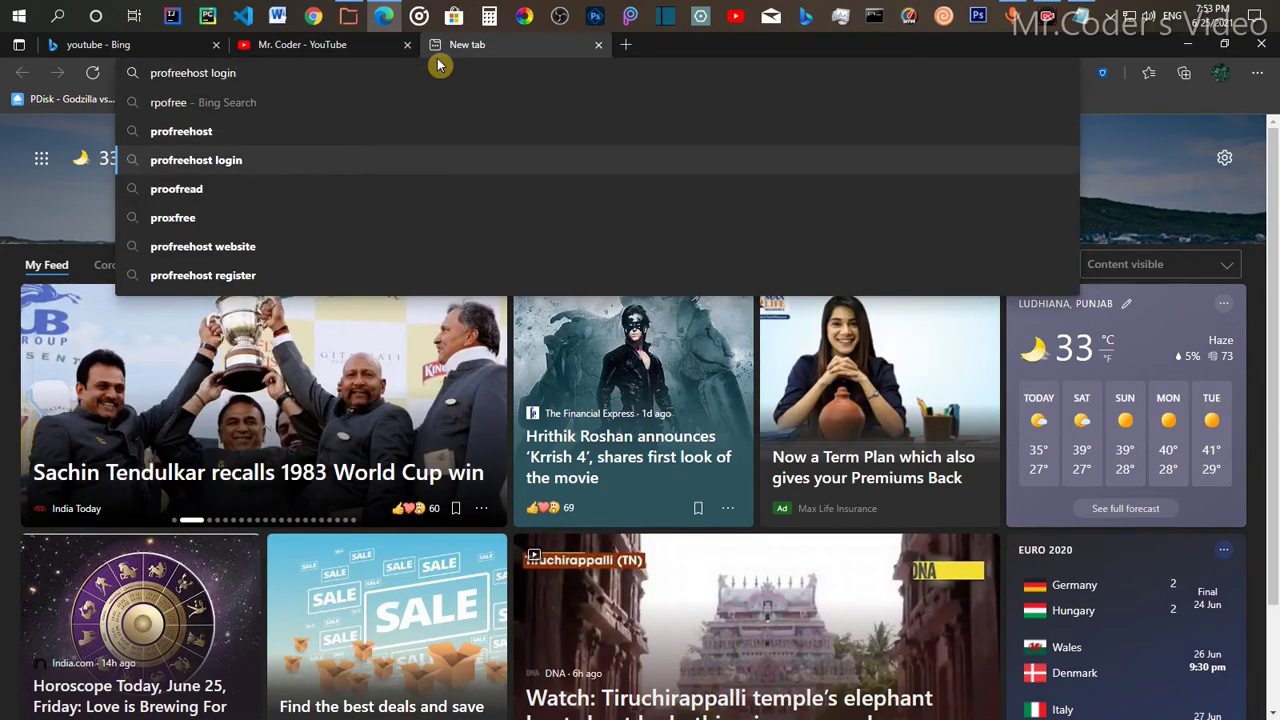
{"action": "key", "text": "Return"}
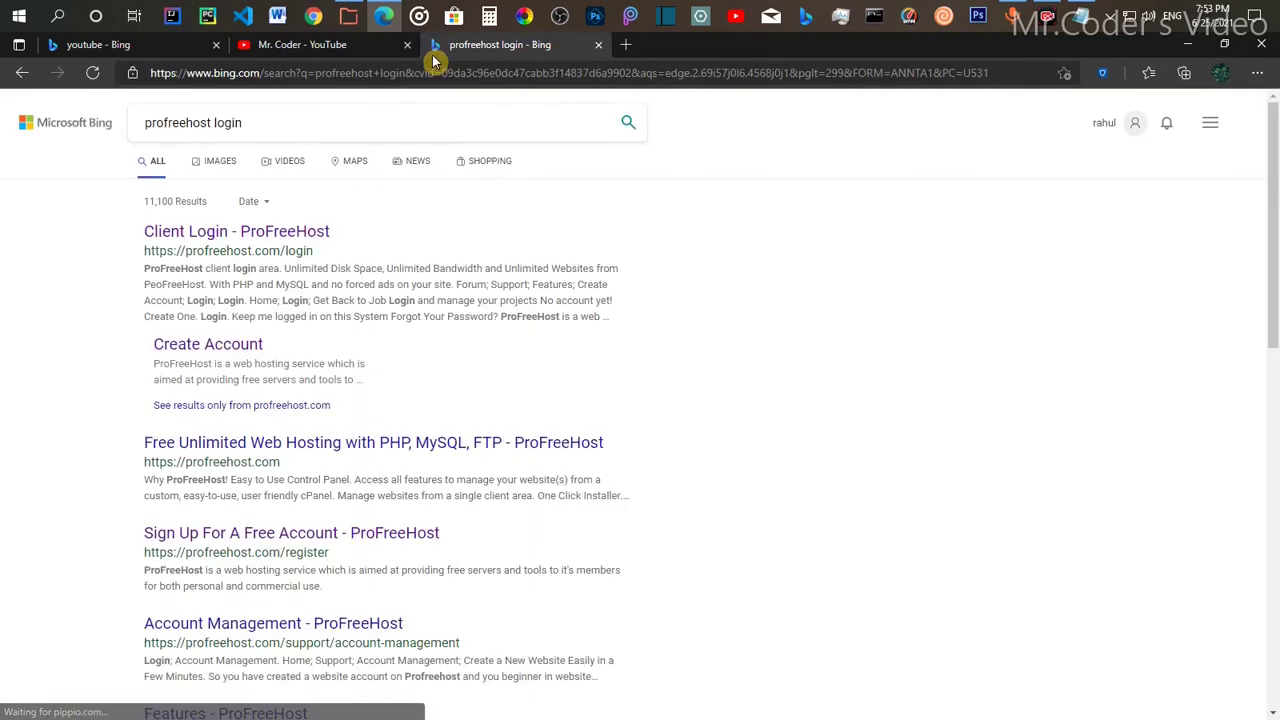
{"action": "left_click", "coordinate": [281, 229]}
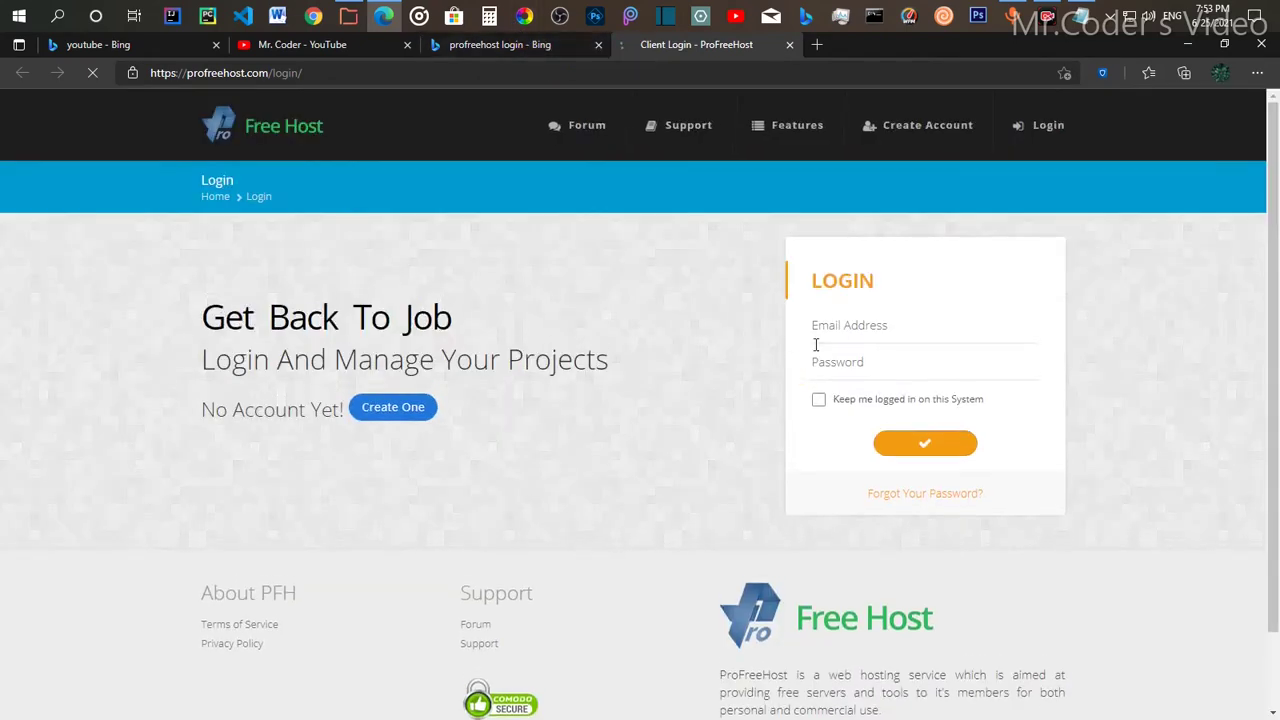
Step: Log in to ProFreeHost using the saved email address and the account password
{"action": "left_click", "coordinate": [835, 326]}
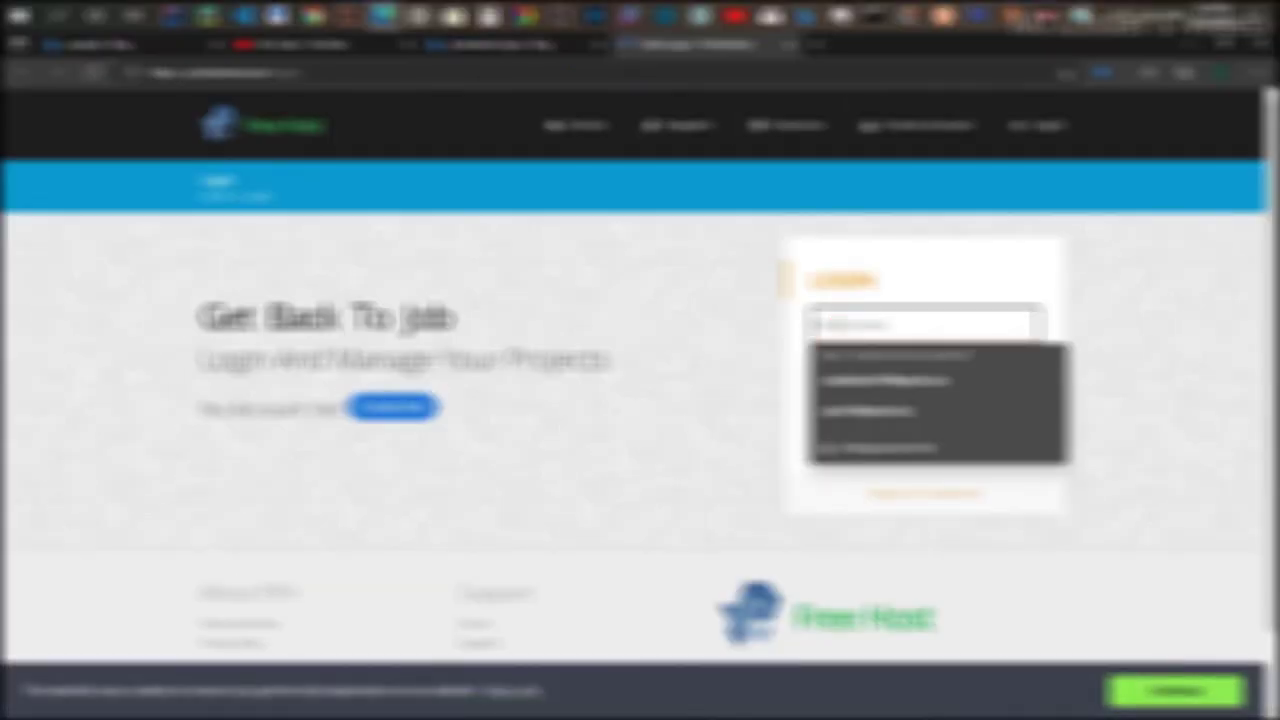
{"action": "type", "text": "ema"}
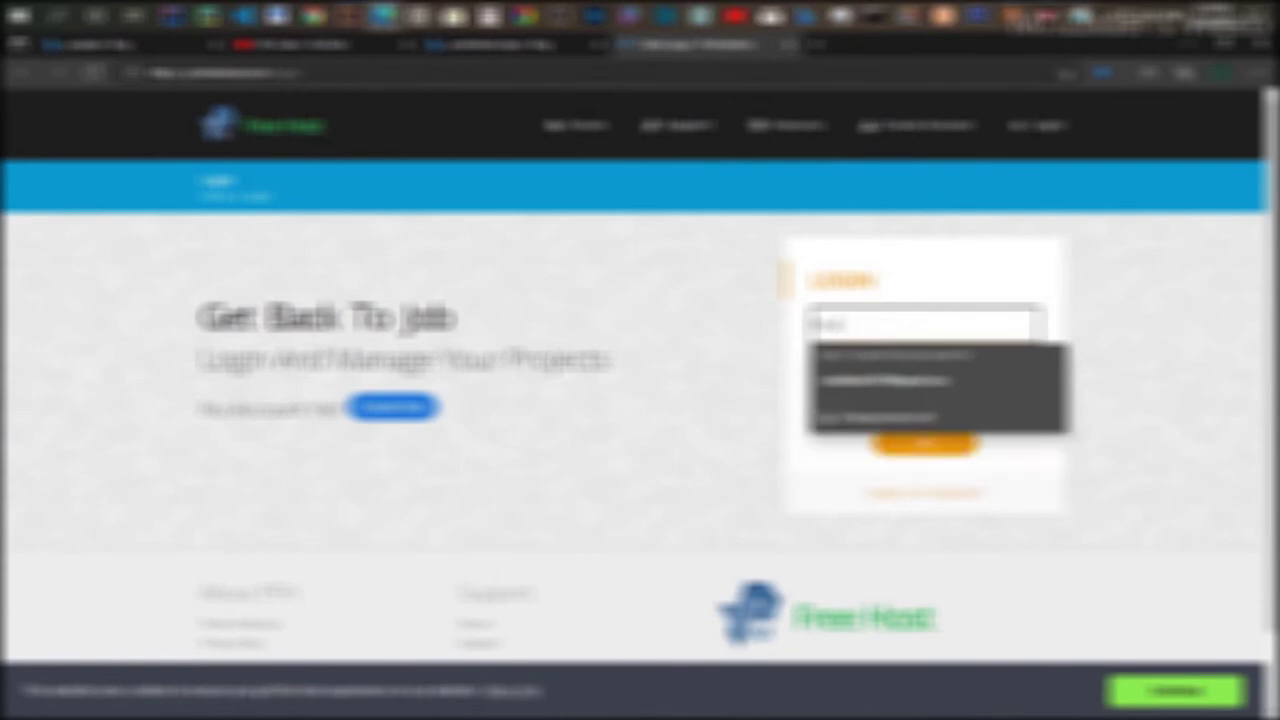
{"action": "type", "text": "il"}
{"action": "key", "text": "Down"}
{"action": "key", "text": "Return"}
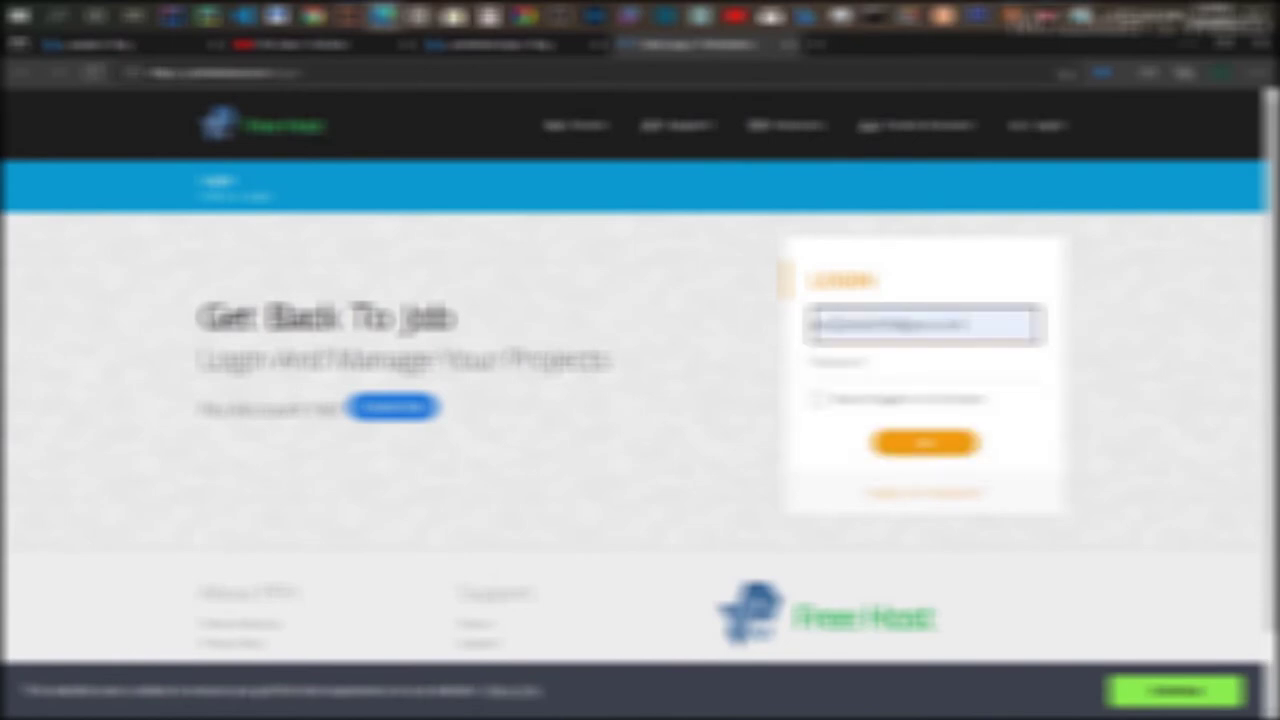
{"action": "left_click", "coordinate": [894, 326]}
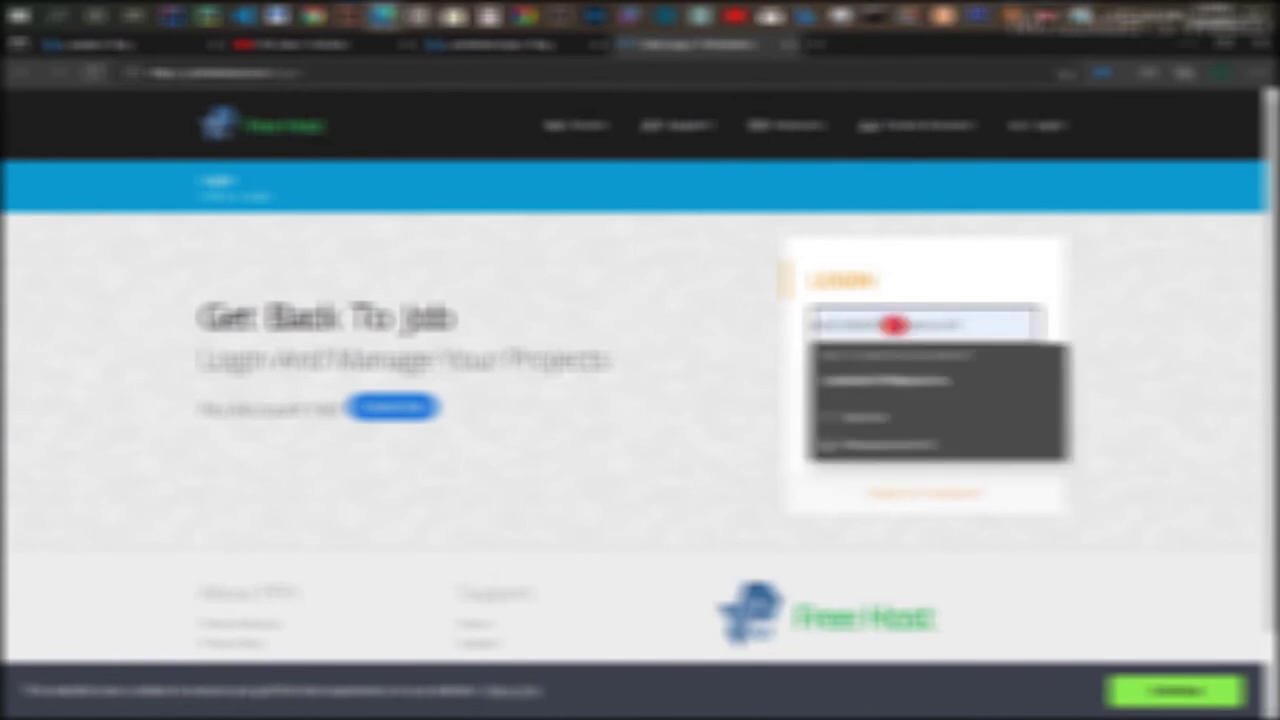
{"action": "left_click", "coordinate": [971, 446]}
{"action": "left_click", "coordinate": [893, 364]}
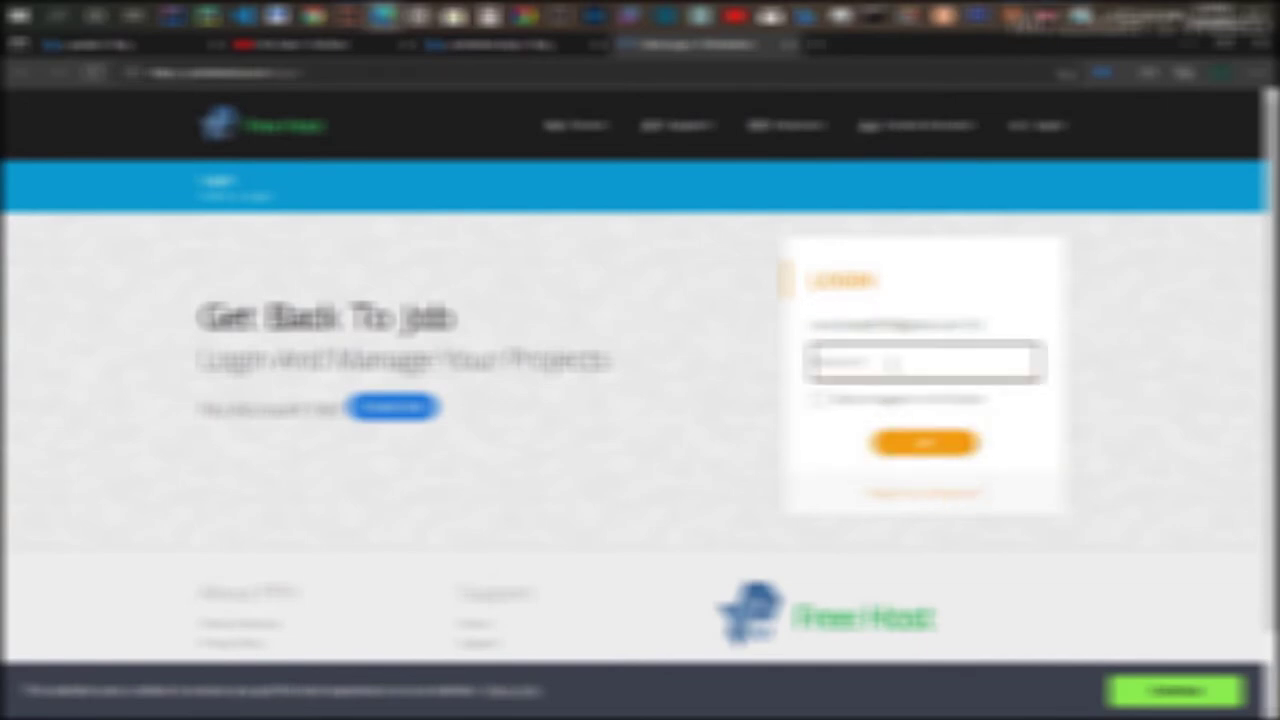
{"action": "type", "text": "•••••••"}
{"action": "left_click", "coordinate": [1028, 367]}
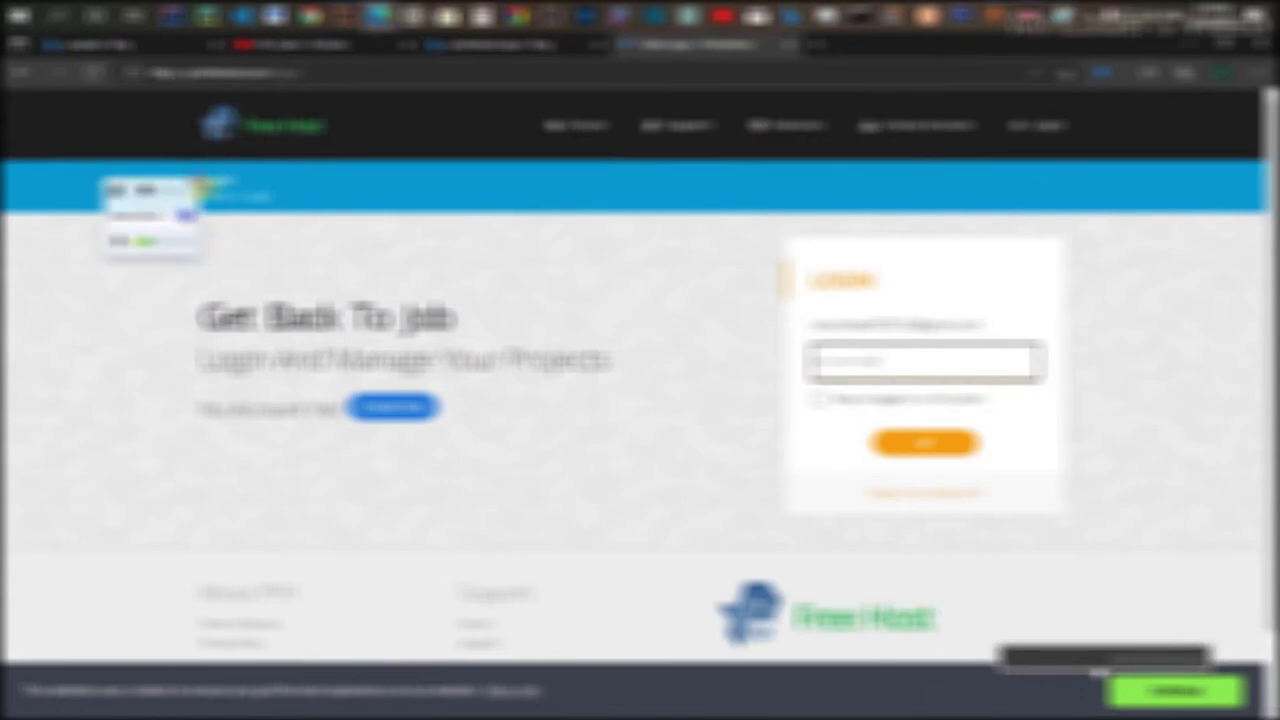
{"action": "left_click", "coordinate": [915, 448]}
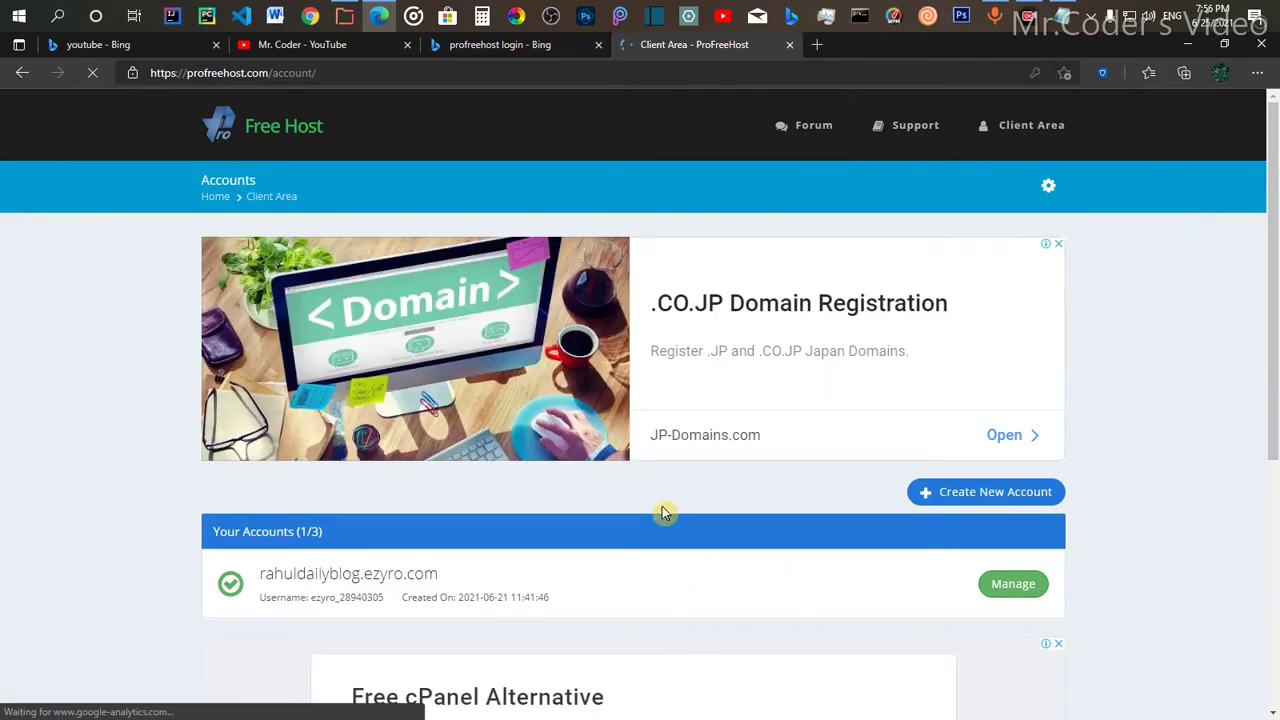
Step: Manage the rahuldailyblog.ezyro.com hosting account, skip the advert, and launch its control panel
{"action": "scroll", "coordinate": [658, 491], "scroll_direction": "down", "scroll_amount": 1}
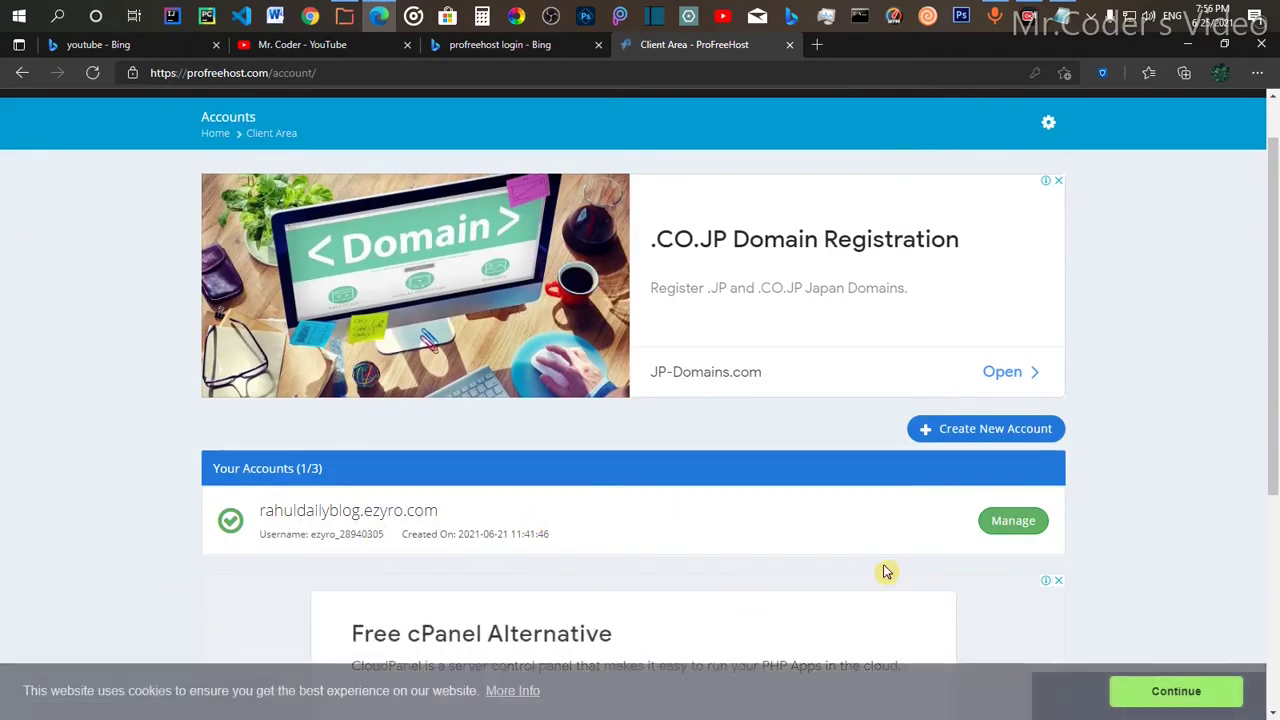
{"action": "left_click", "coordinate": [1018, 530]}
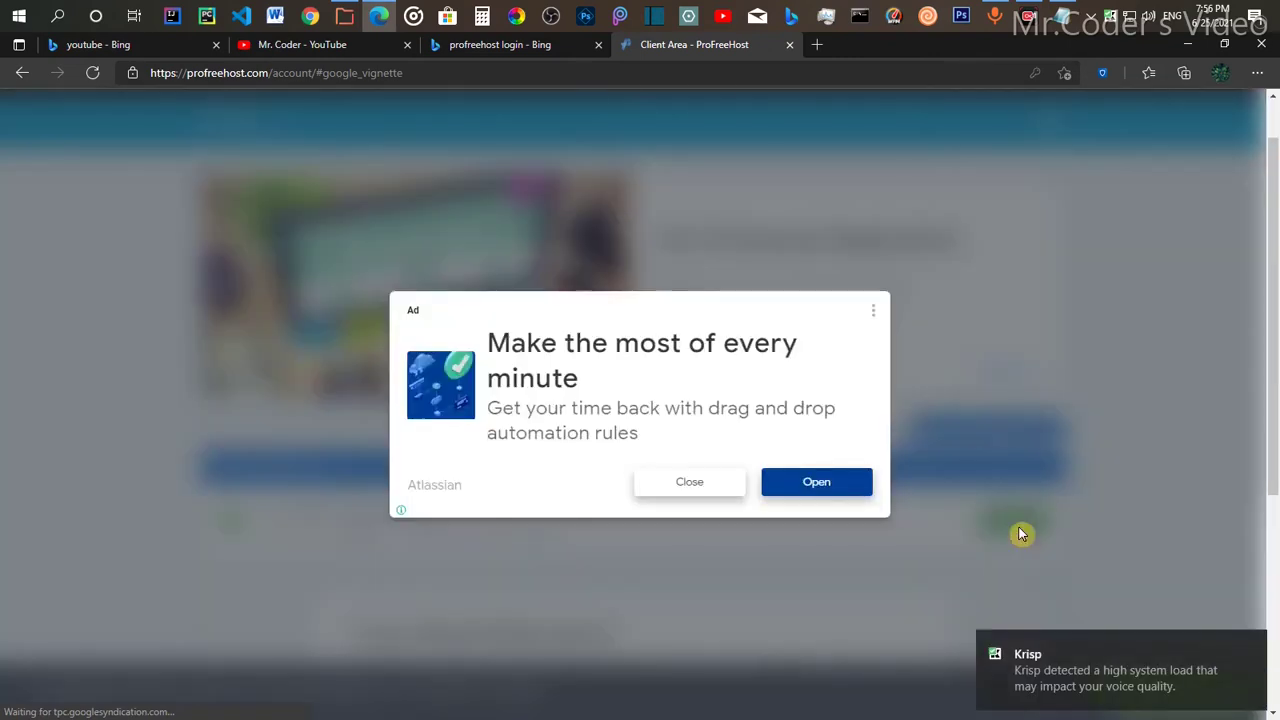
{"action": "left_click", "coordinate": [692, 484]}
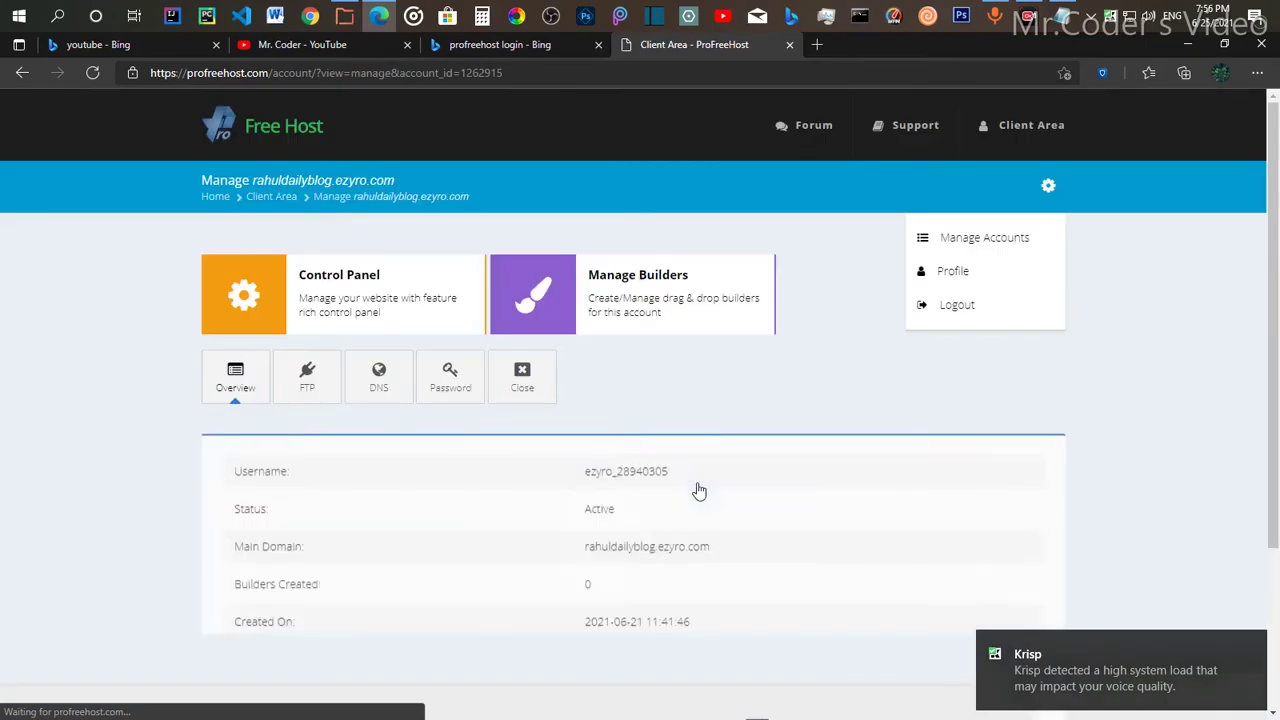
{"action": "scroll", "coordinate": [346, 586], "scroll_direction": "down", "scroll_amount": 2}
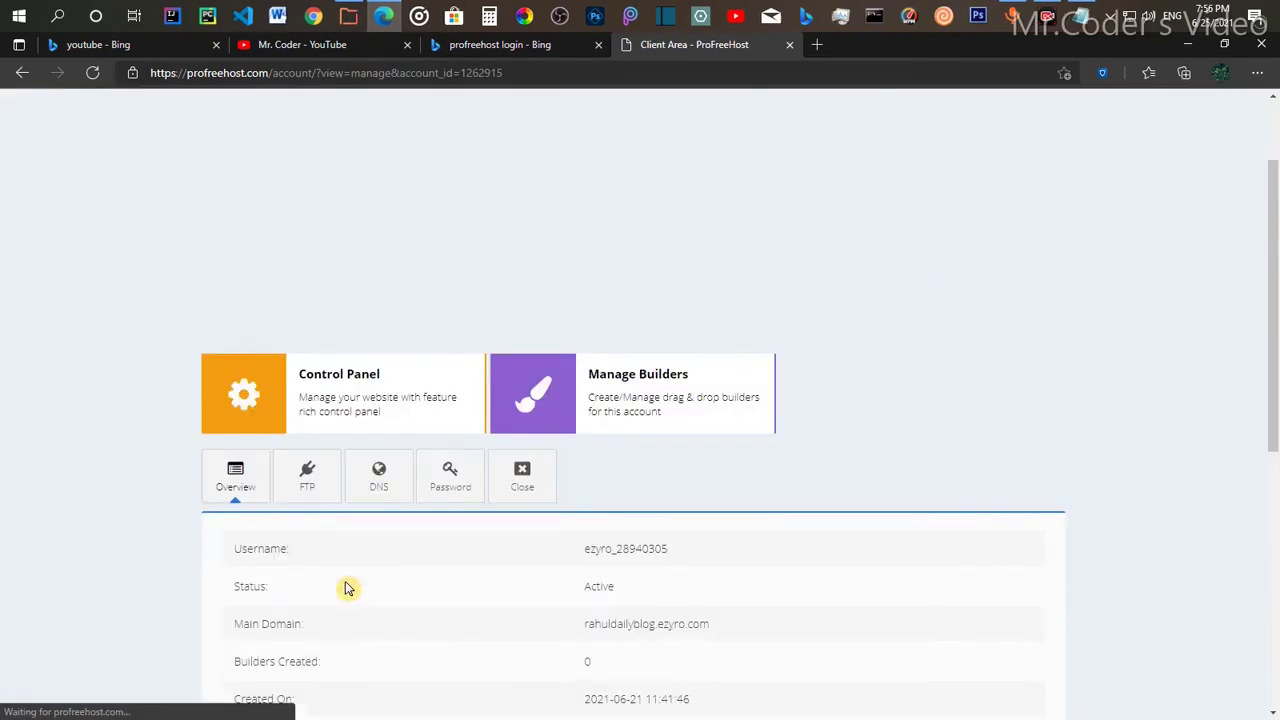
{"action": "left_click", "coordinate": [415, 415]}
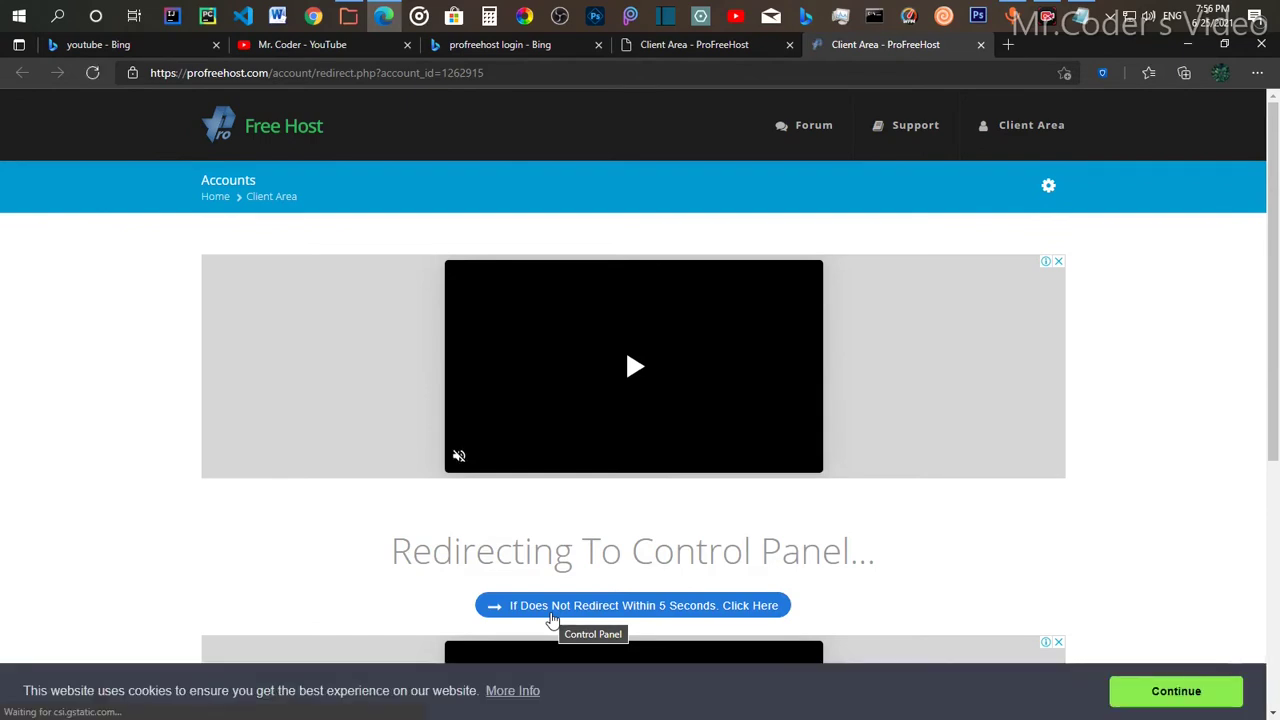
{"action": "left_click", "coordinate": [553, 618]}
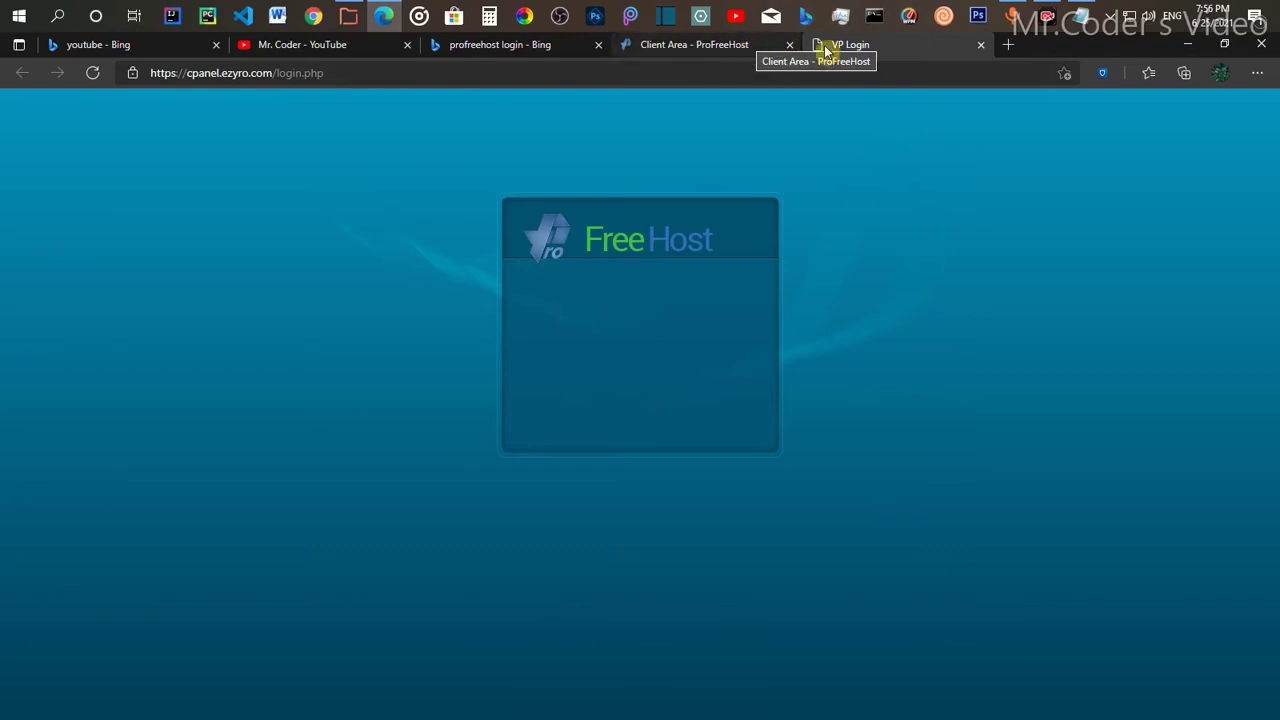
Step: Reload the stalled control panel login twice, confirming form resubmission each time
{"action": "left_click", "coordinate": [90, 76]}
{"action": "left_click", "coordinate": [727, 193]}
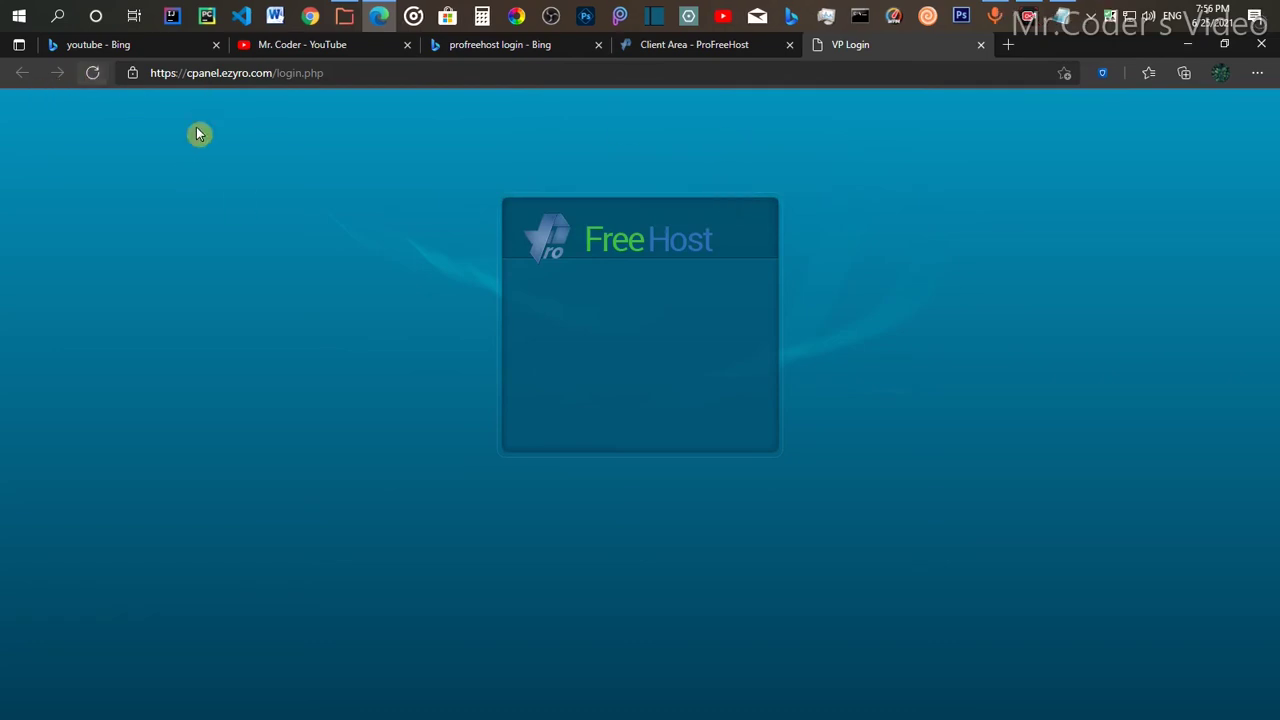
{"action": "left_click", "coordinate": [95, 73]}
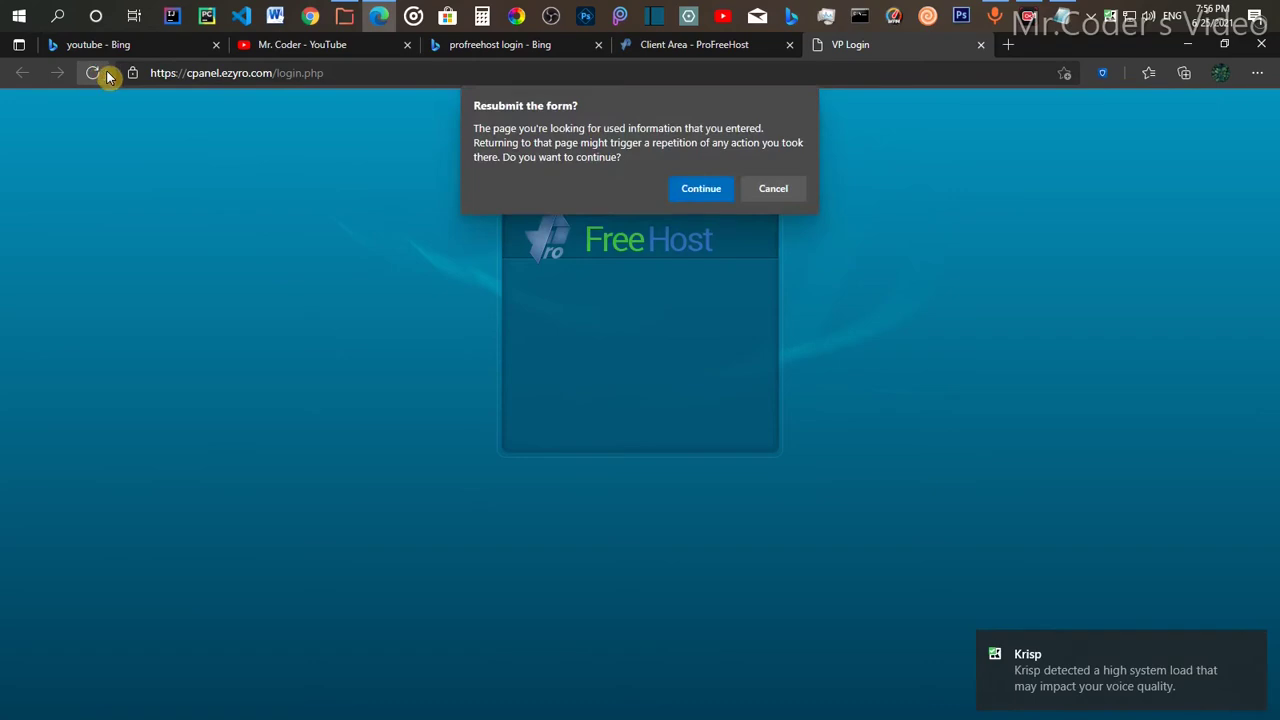
{"action": "left_click", "coordinate": [714, 190]}
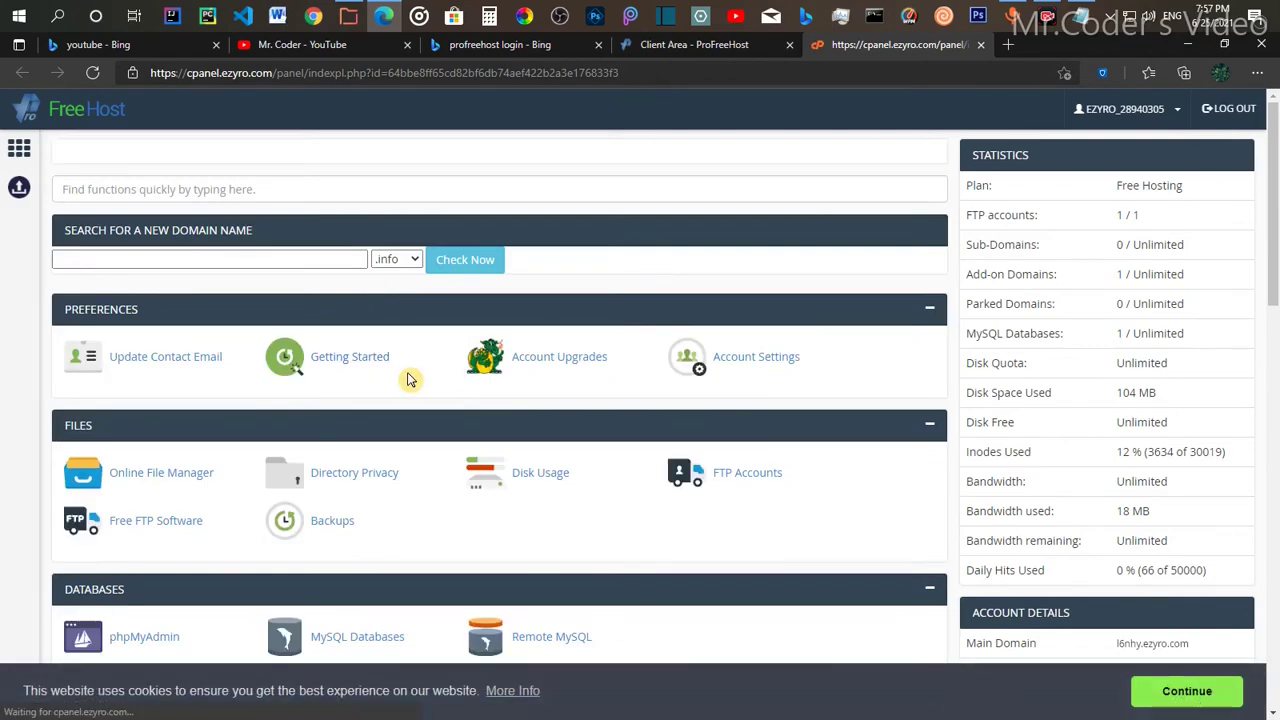
Step: Open SSL/TLS from the control panel's Security section
{"action": "scroll", "coordinate": [195, 500], "scroll_direction": "down", "scroll_amount": 1}
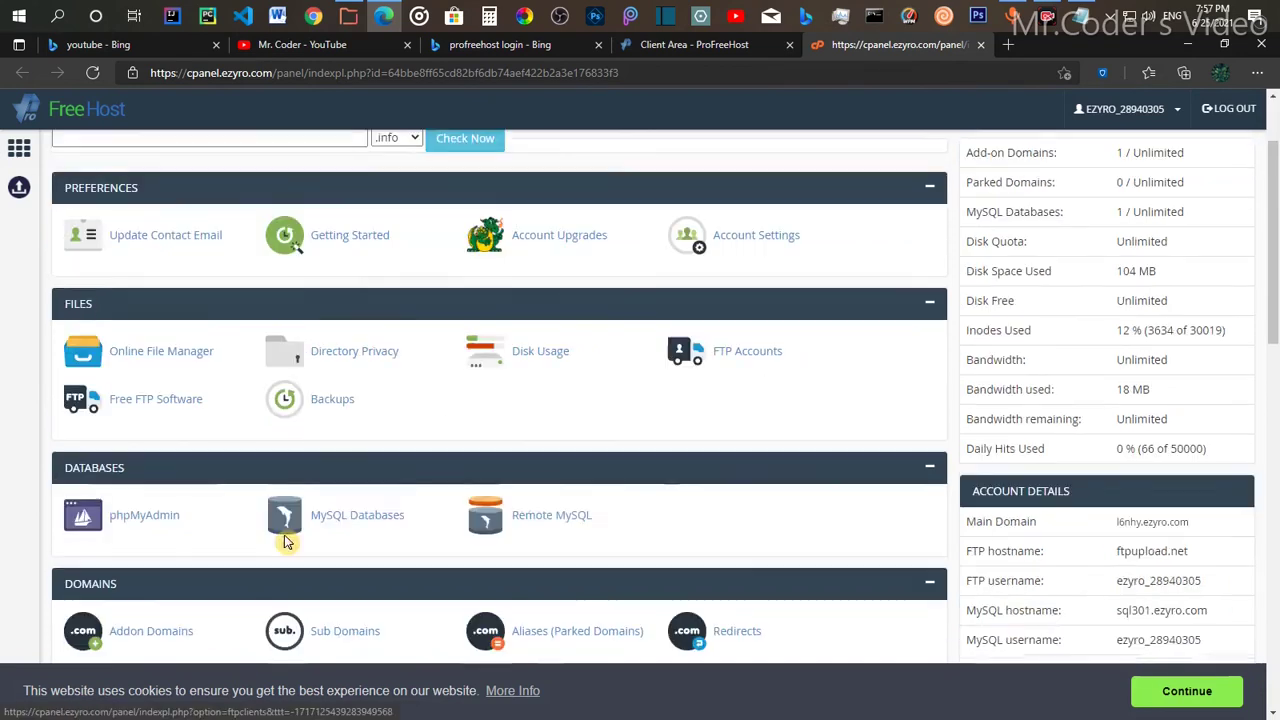
{"action": "scroll", "coordinate": [245, 533], "scroll_direction": "down", "scroll_amount": 3}
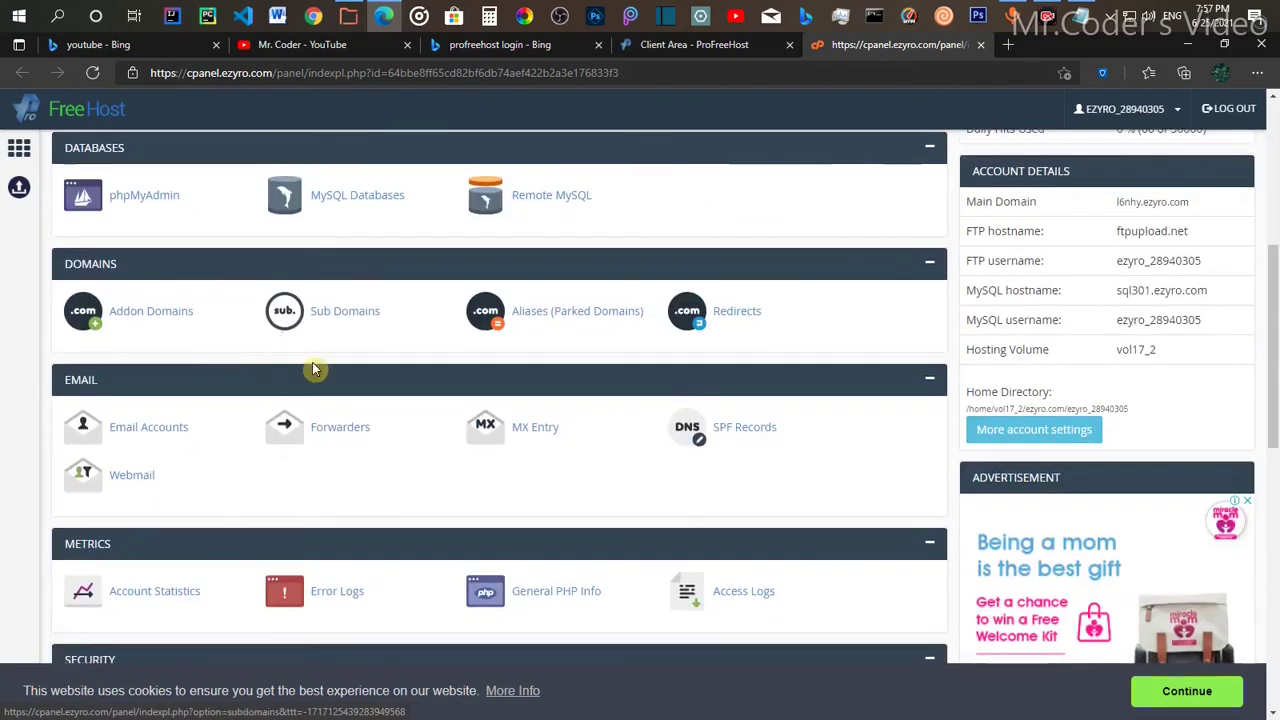
{"action": "scroll", "coordinate": [333, 473], "scroll_direction": "down", "scroll_amount": 2}
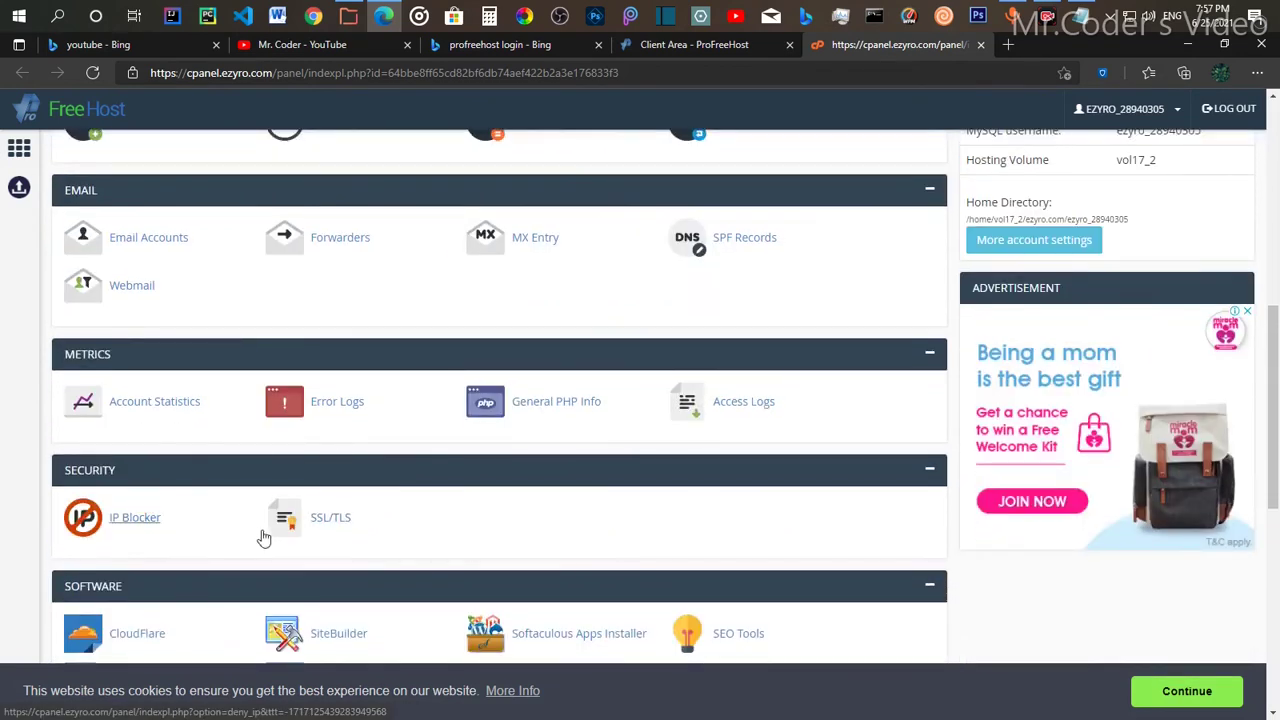
{"action": "left_click", "coordinate": [343, 524]}
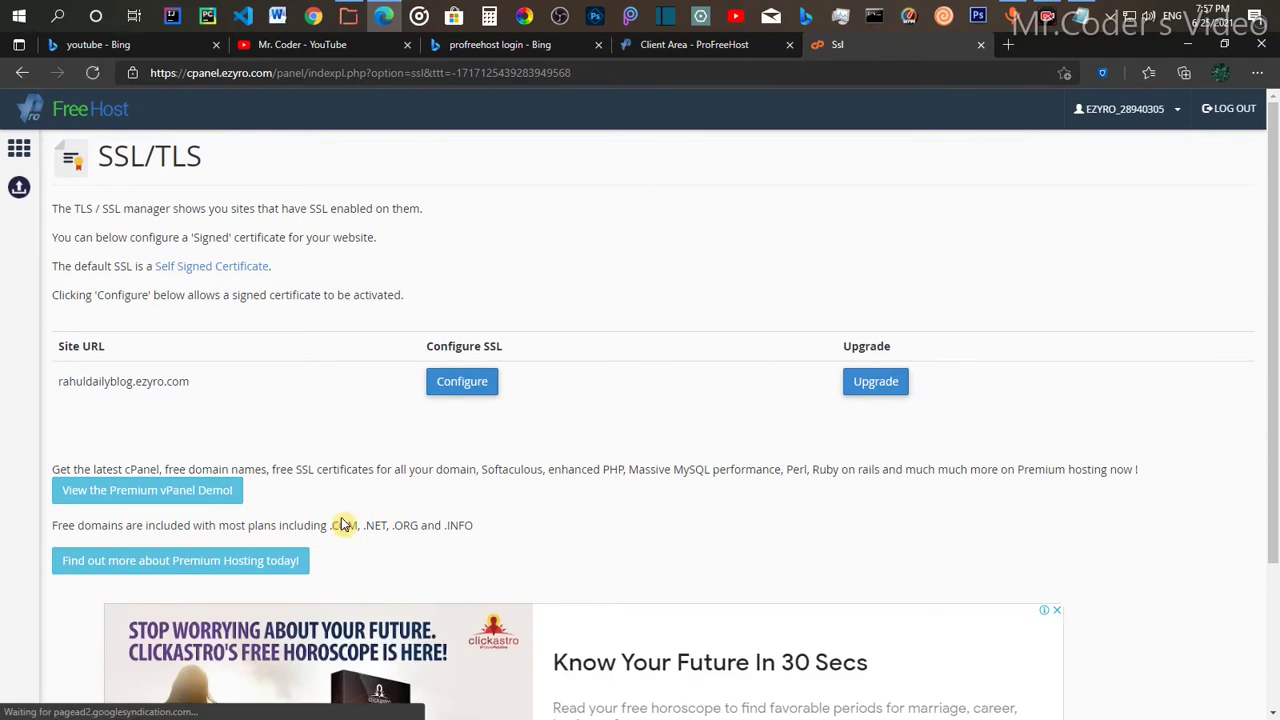
Step: Configure SSL for rahuldailyblog.ezyro.com and review its empty Private Key, CSR and Certificate fields
{"action": "left_click", "coordinate": [456, 396]}
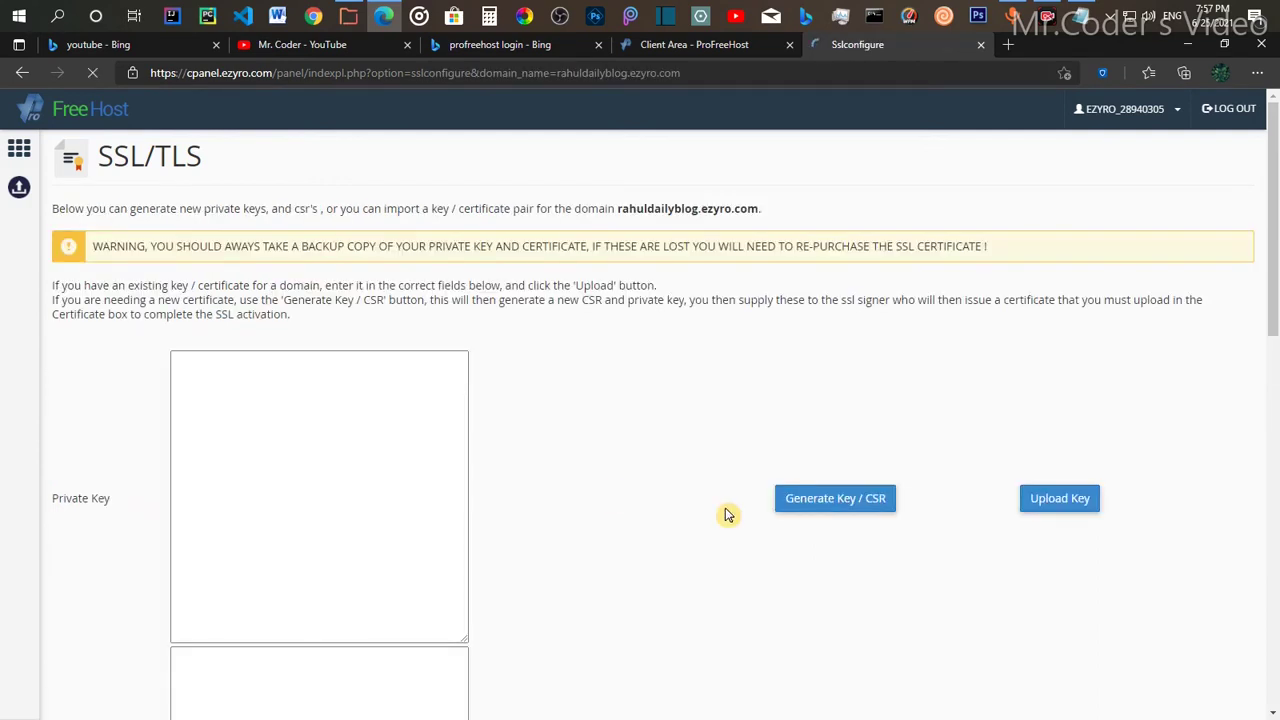
{"action": "scroll", "coordinate": [728, 514], "scroll_direction": "down", "scroll_amount": 4}
{"action": "scroll", "coordinate": [725, 517], "scroll_direction": "up", "scroll_amount": 3}
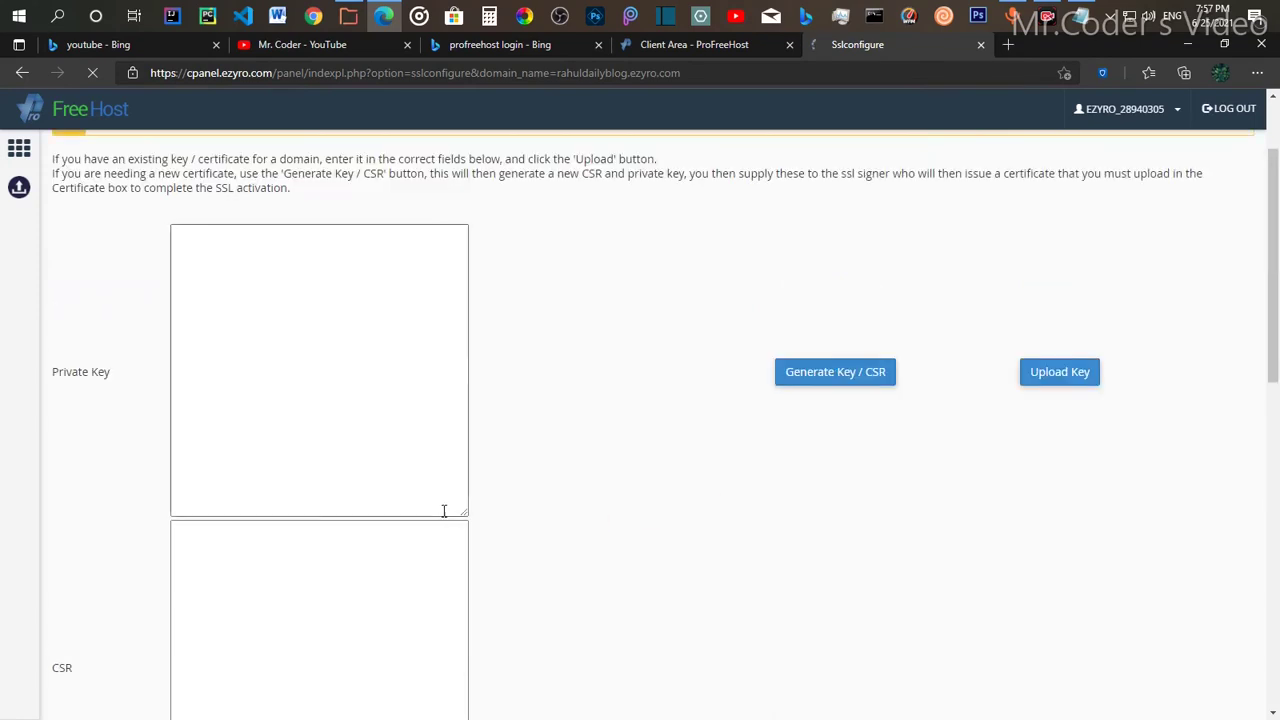
{"action": "scroll", "coordinate": [314, 549], "scroll_direction": "down", "scroll_amount": 4}
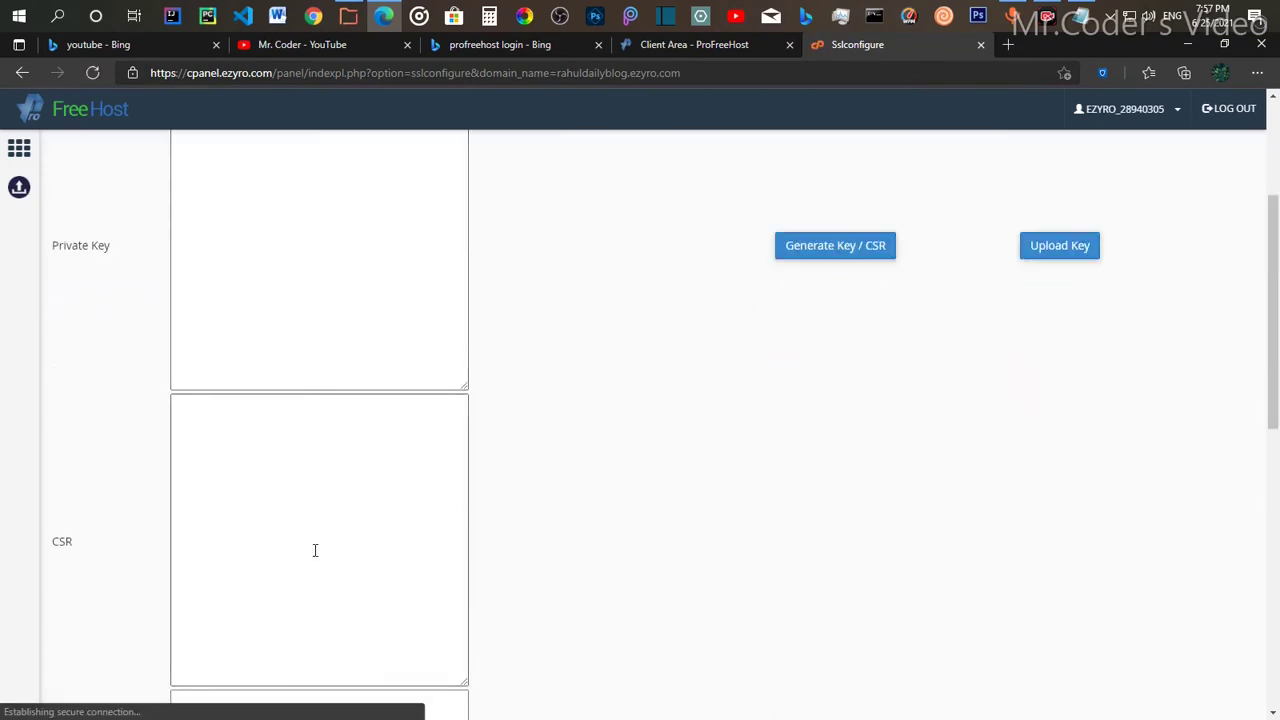
{"action": "scroll", "coordinate": [394, 514], "scroll_direction": "up", "scroll_amount": 4}
{"action": "scroll", "coordinate": [400, 511], "scroll_direction": "down", "scroll_amount": 3}
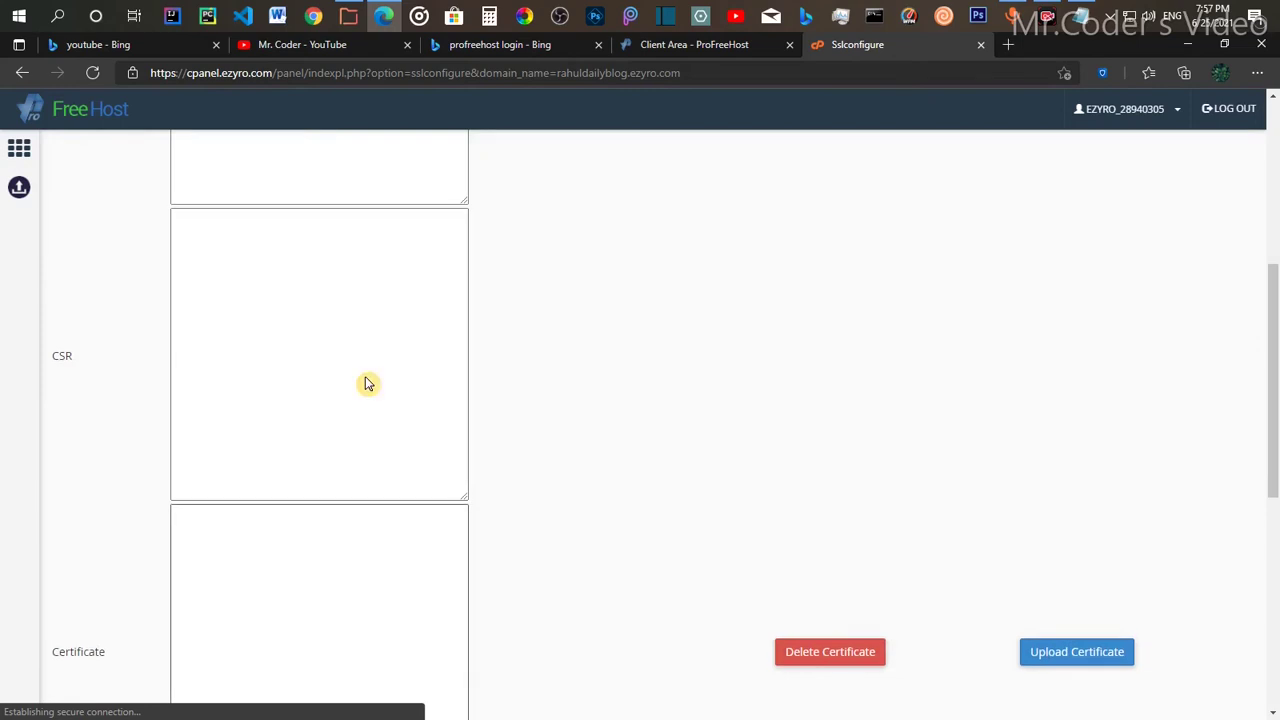
{"action": "scroll", "coordinate": [780, 412], "scroll_direction": "up", "scroll_amount": 3}
{"action": "scroll", "coordinate": [551, 449], "scroll_direction": "down", "scroll_amount": 3}
{"action": "scroll", "coordinate": [549, 452], "scroll_direction": "down", "scroll_amount": 3}
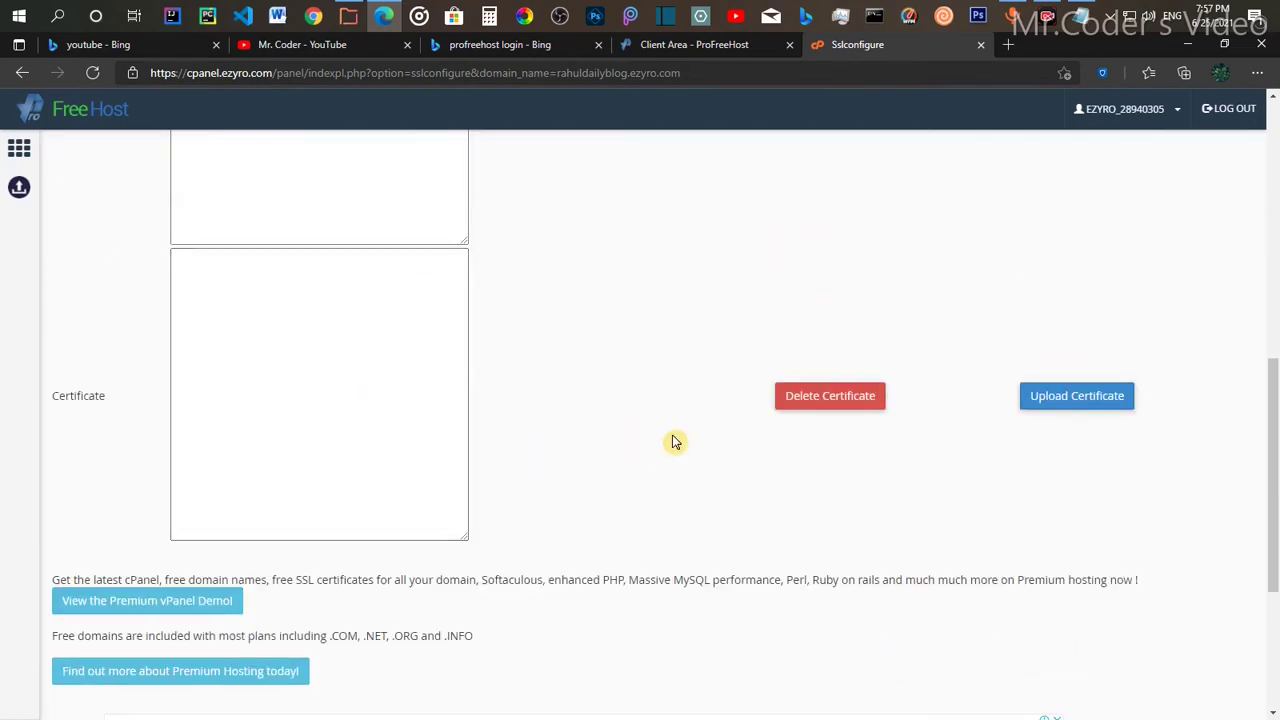
{"action": "scroll", "coordinate": [558, 448], "scroll_direction": "up", "scroll_amount": 8}
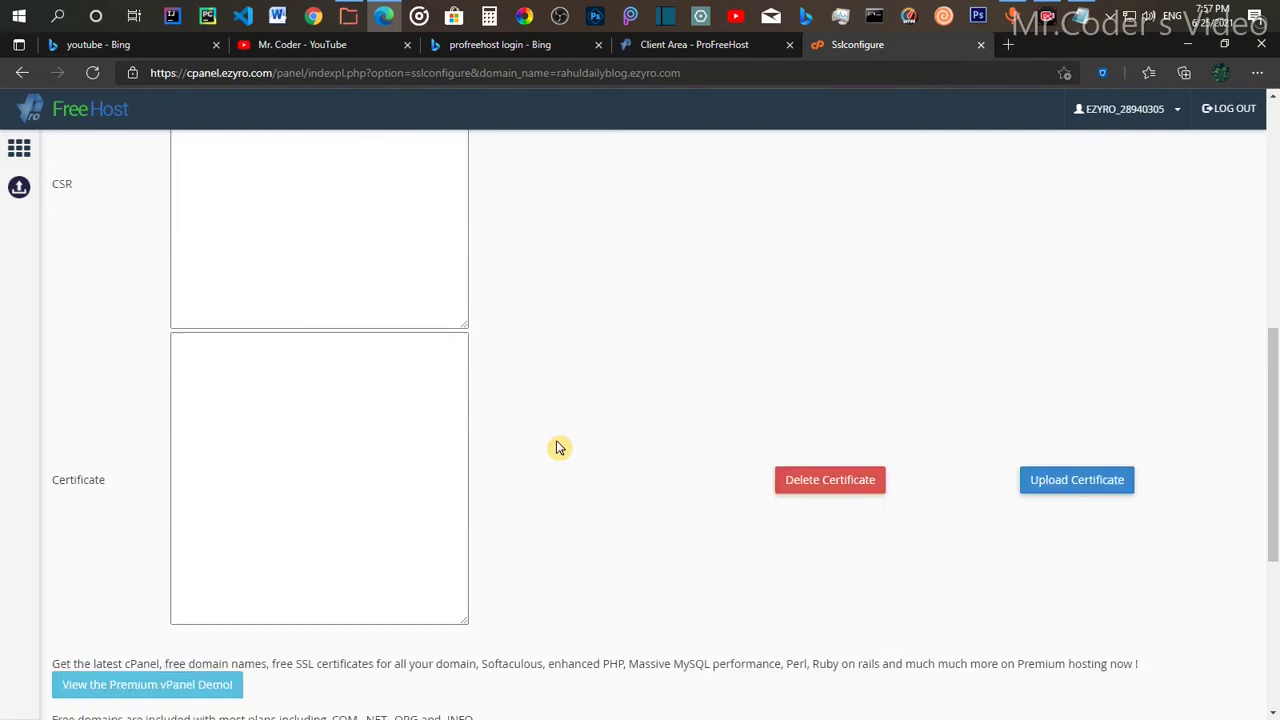
Step: Search 'sslfor free' in a new tab and open the sslforfree.com result
{"action": "left_click", "coordinate": [1010, 45]}
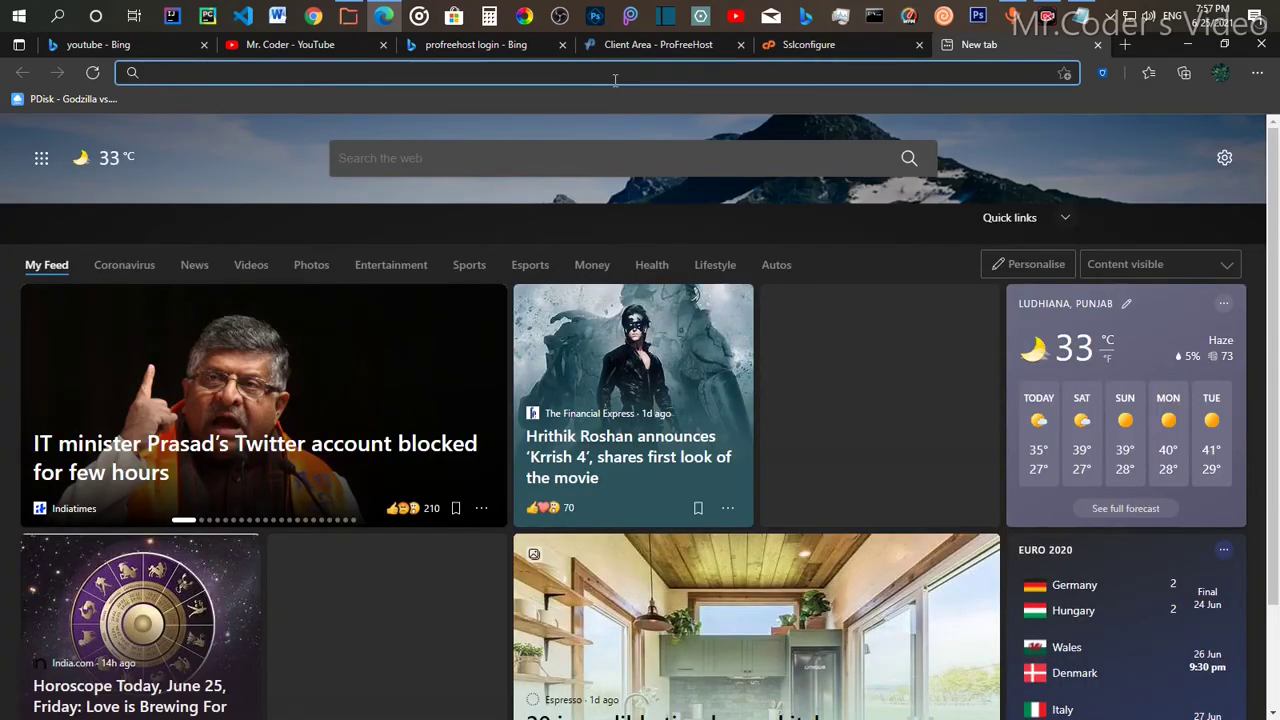
{"action": "type", "text": "ssl"}
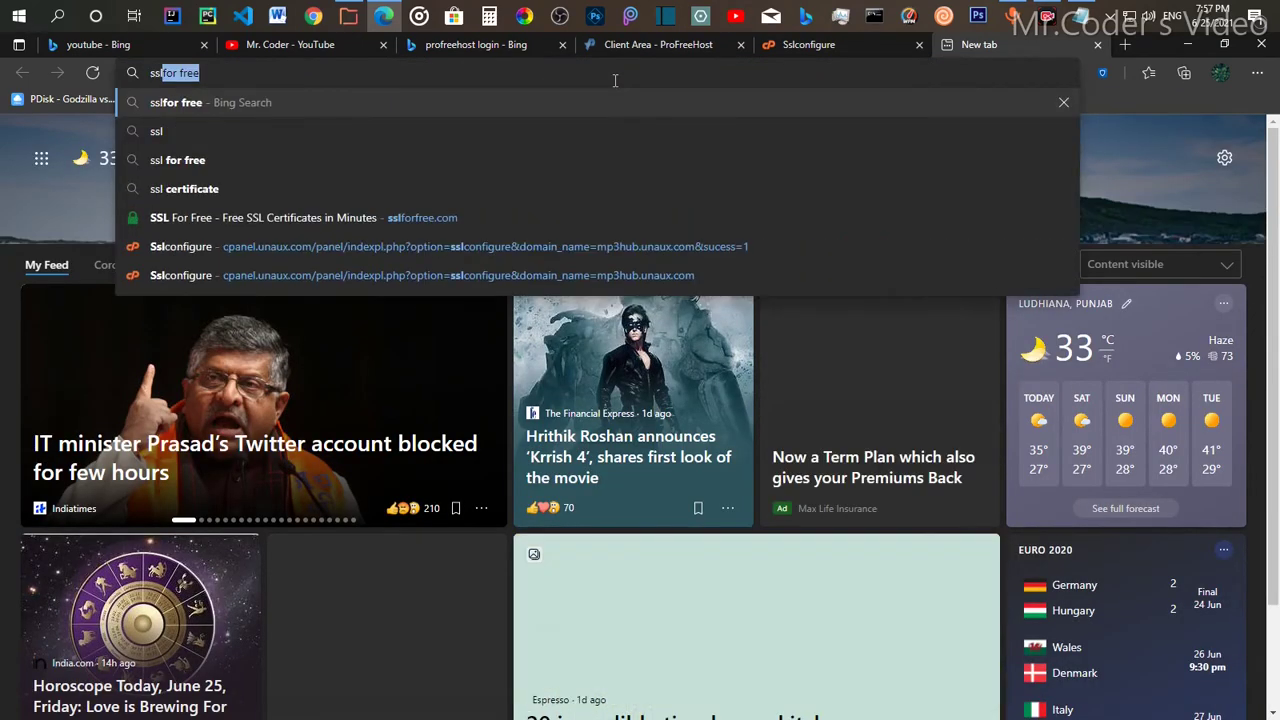
{"action": "type", "text": "for free"}
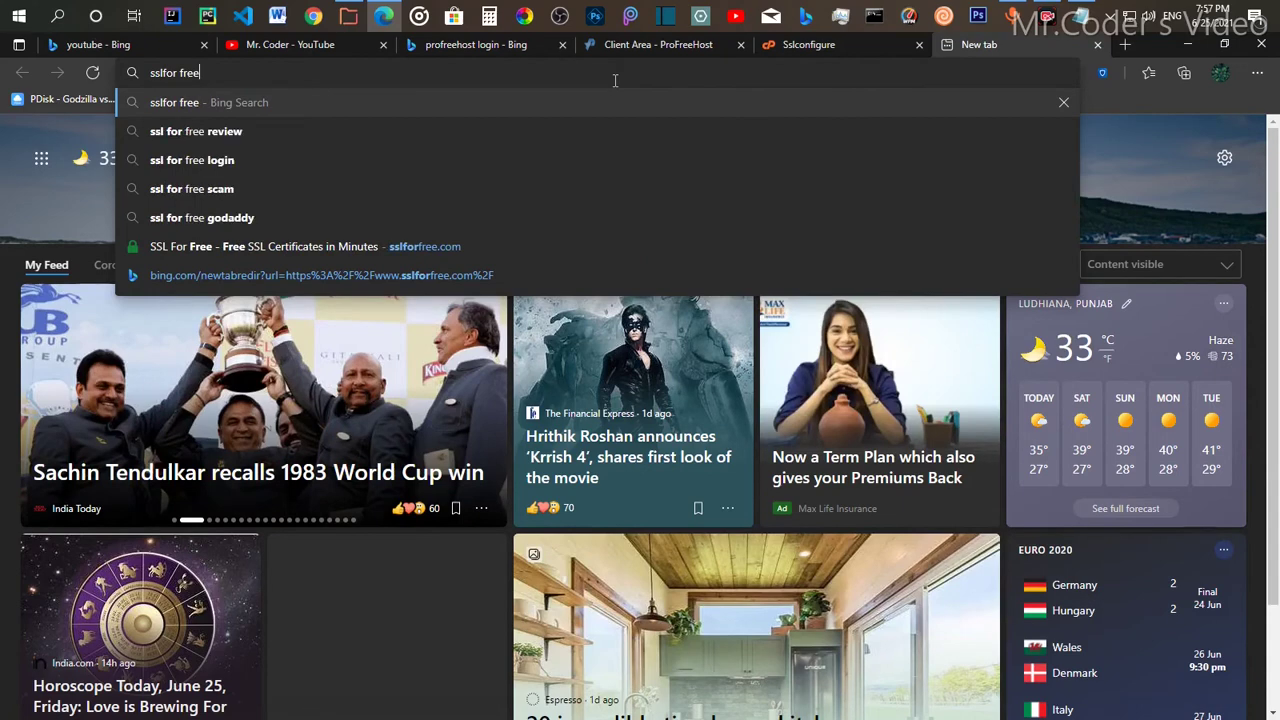
{"action": "key", "text": "Return"}
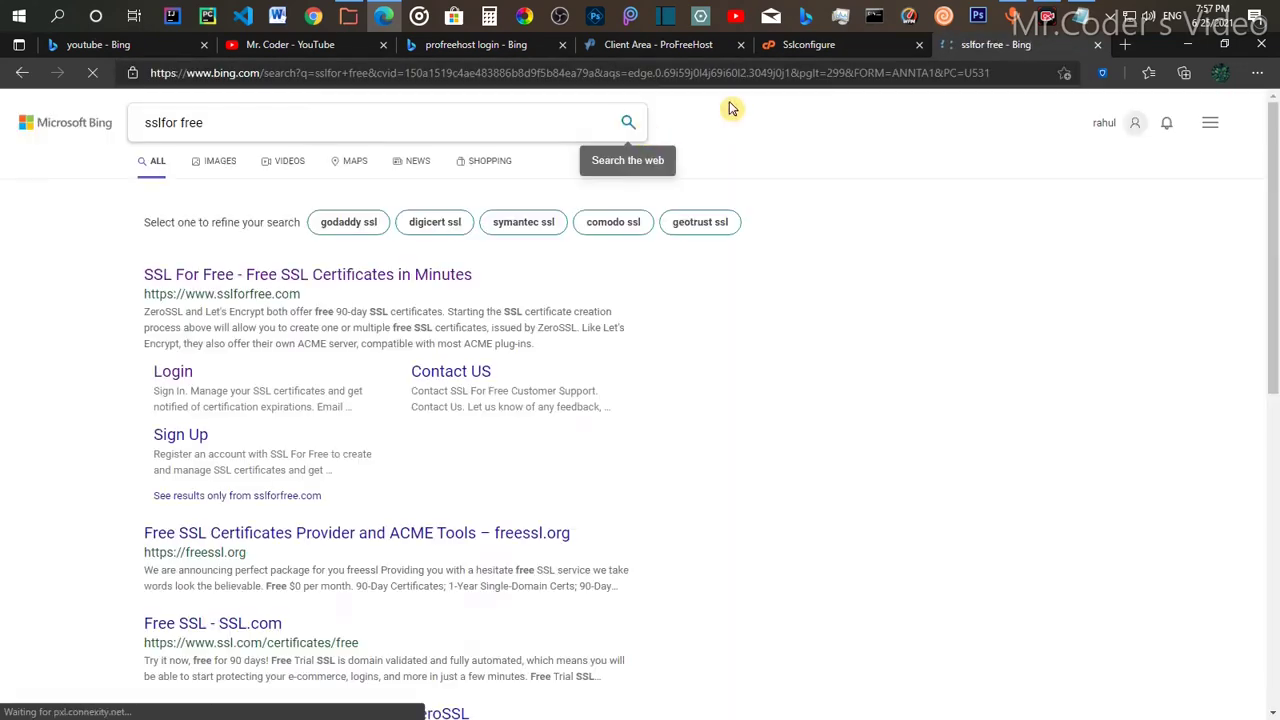
{"action": "left_click", "coordinate": [295, 276]}
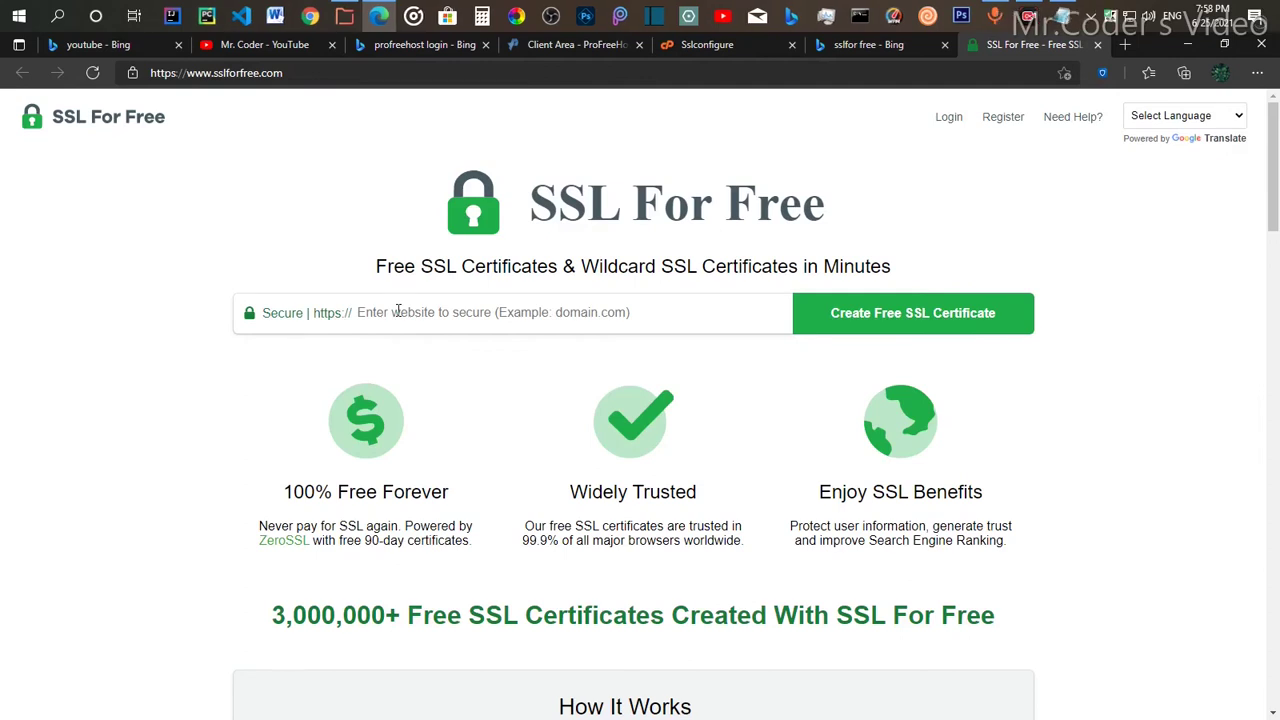
Step: Enter rahuldailyblog.ezyro.com on SSL For Free and create a free SSL certificate
{"action": "left_click", "coordinate": [398, 311]}
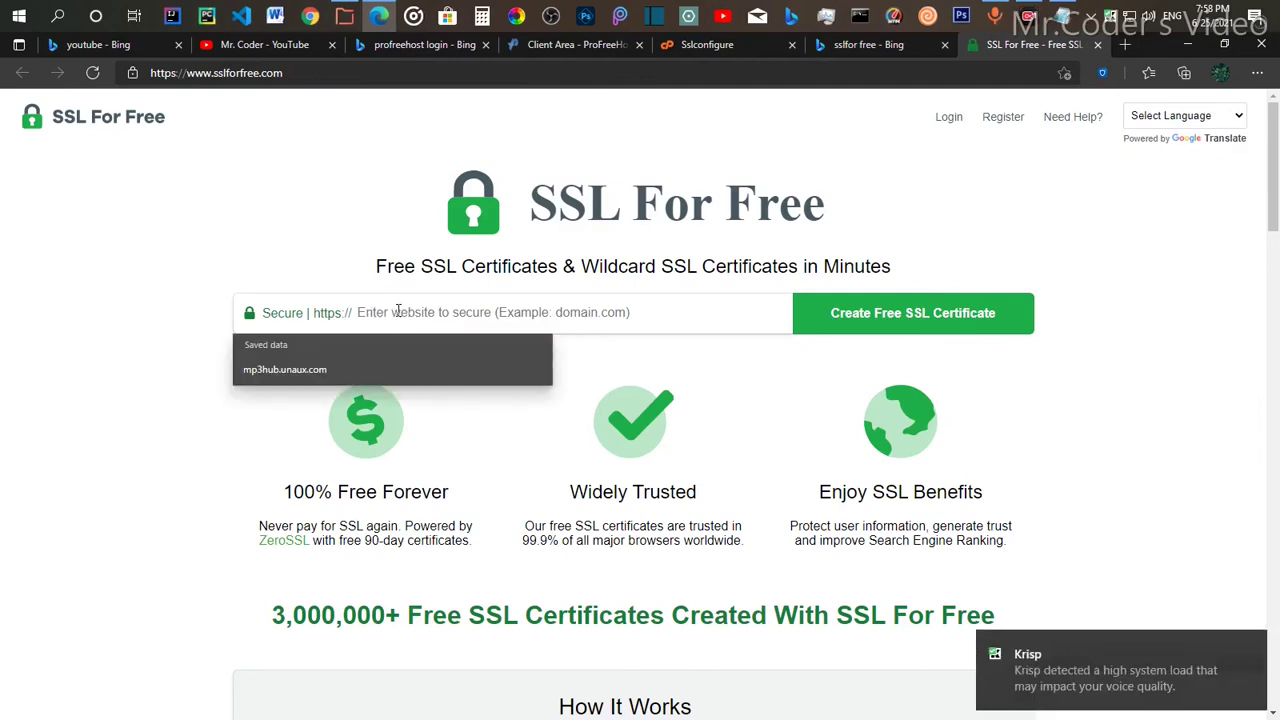
{"action": "left_click", "coordinate": [698, 46]}
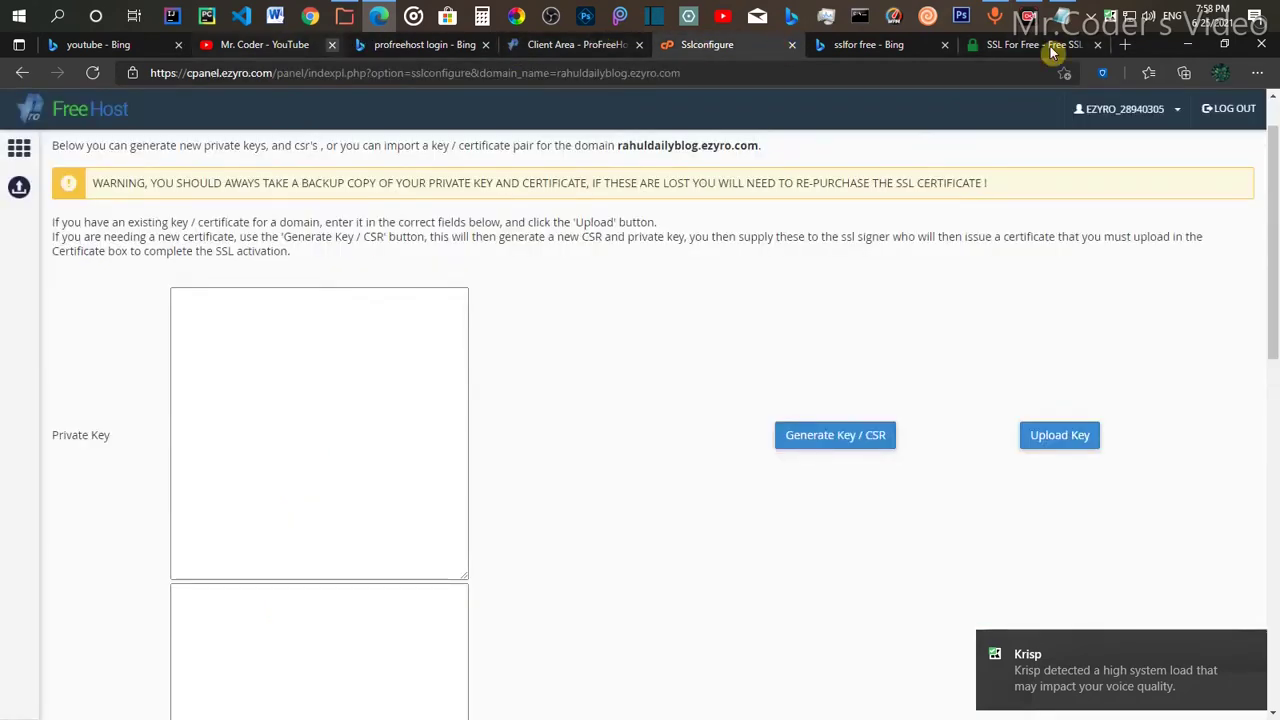
{"action": "left_click", "coordinate": [1000, 47]}
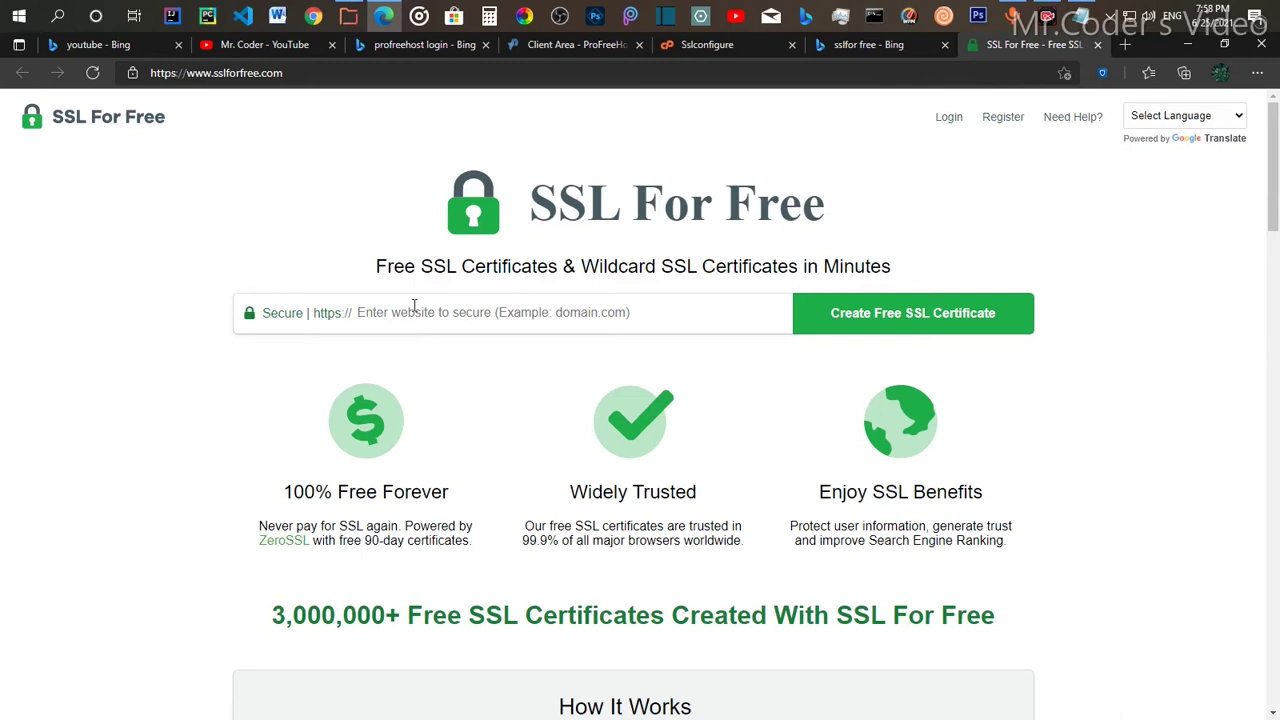
{"action": "type", "text": "rahuldaily"}
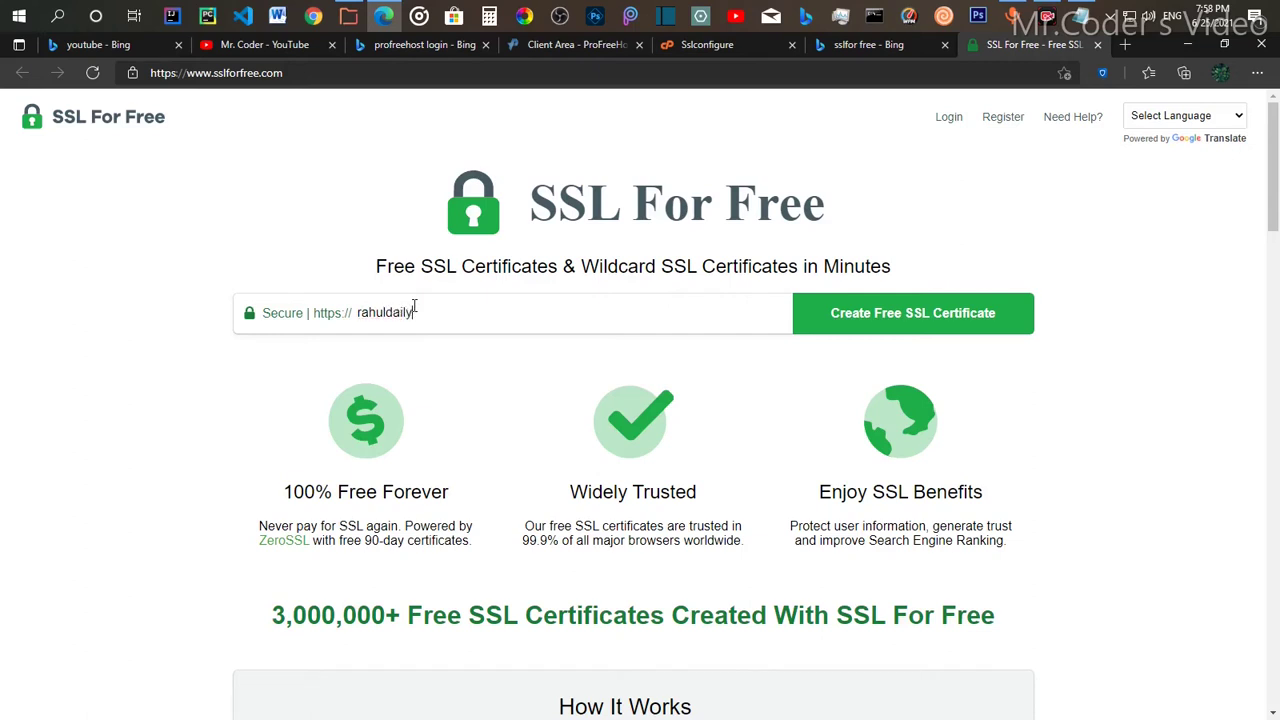
{"action": "type", "text": "blog.ezyro.com"}
{"action": "left_click", "coordinate": [896, 328]}
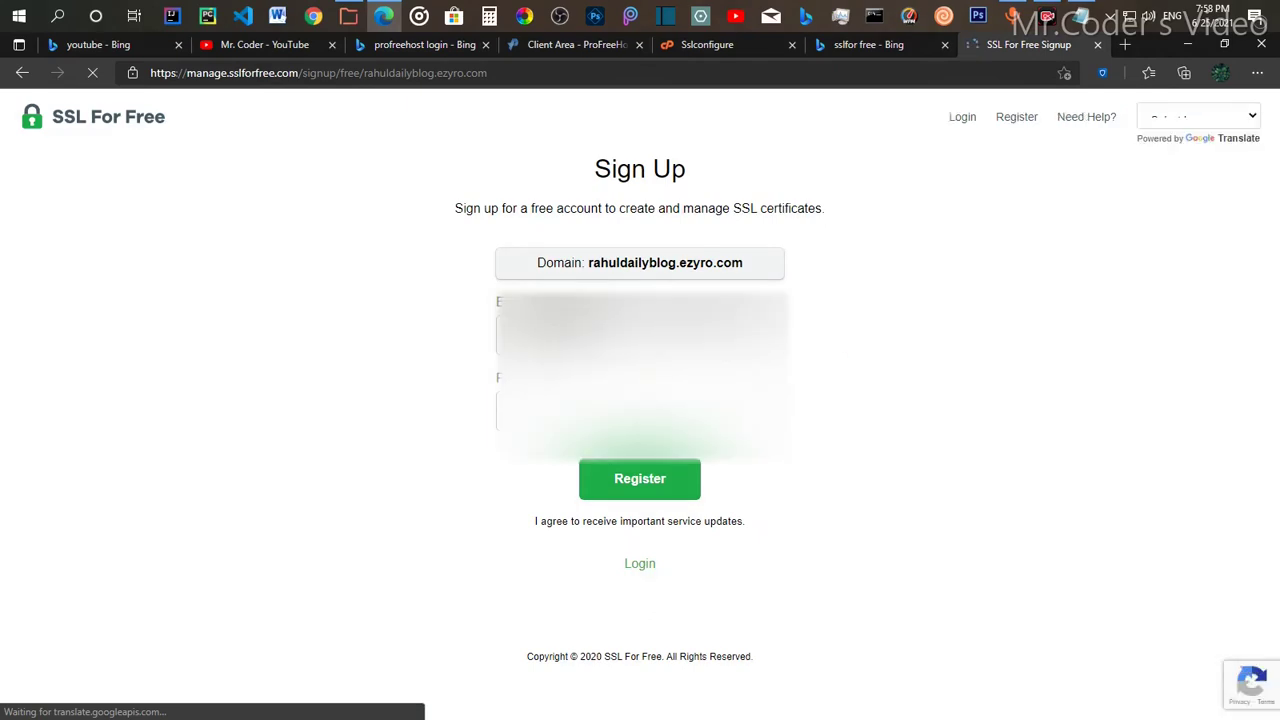
Step: Register an SSL For Free account with an autofilled e-mail and a password, reaching ZeroSSL's certificate setup
{"action": "left_click", "coordinate": [600, 335]}
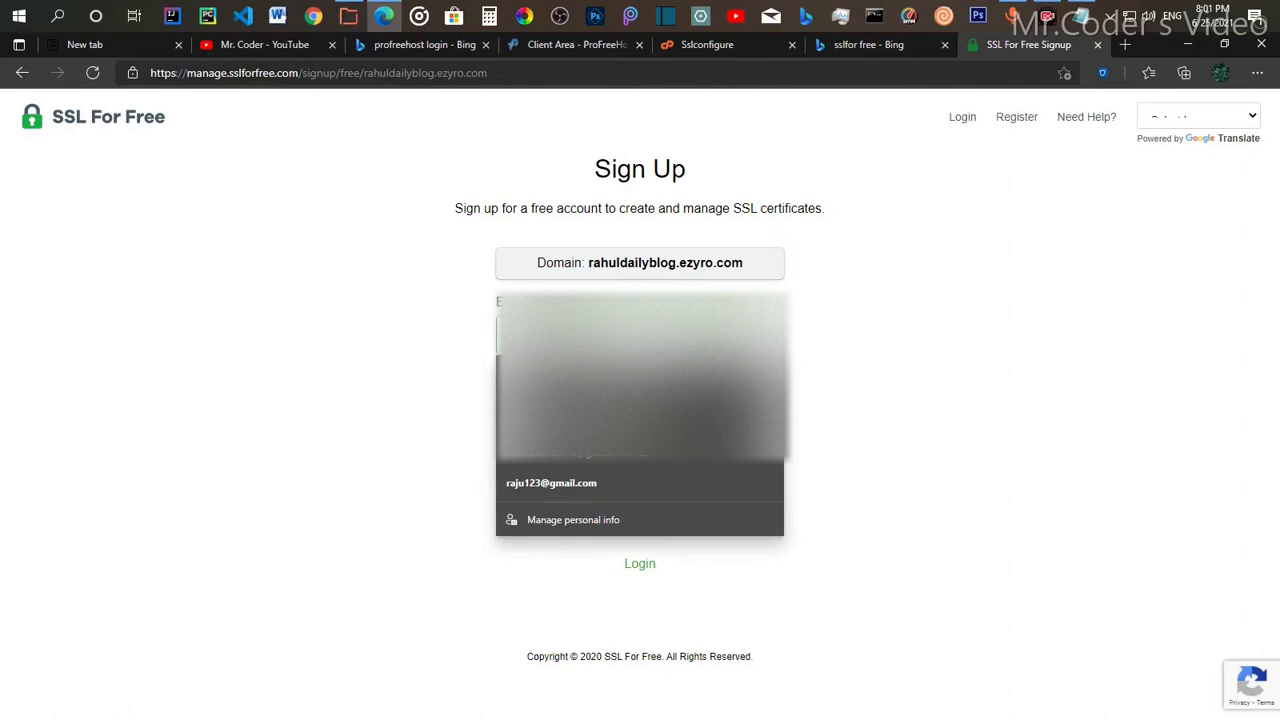
{"action": "left_click", "coordinate": [374, 357]}
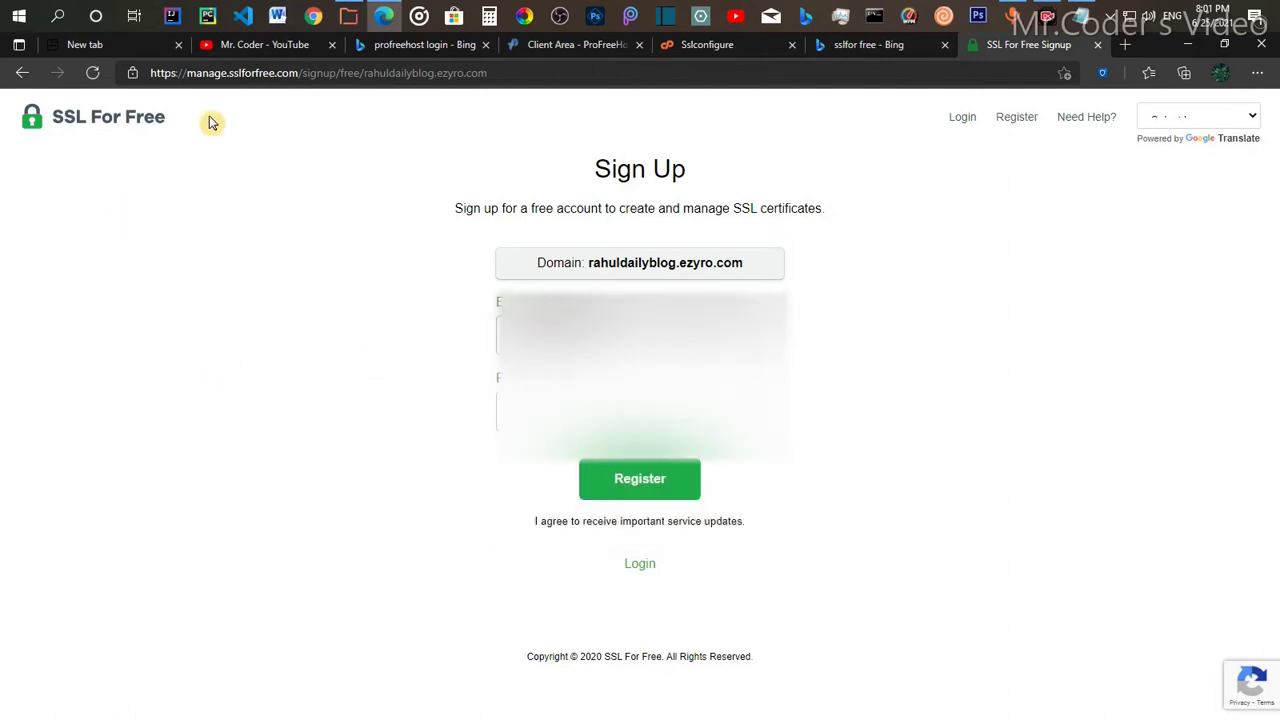
{"action": "left_click", "coordinate": [520, 335]}
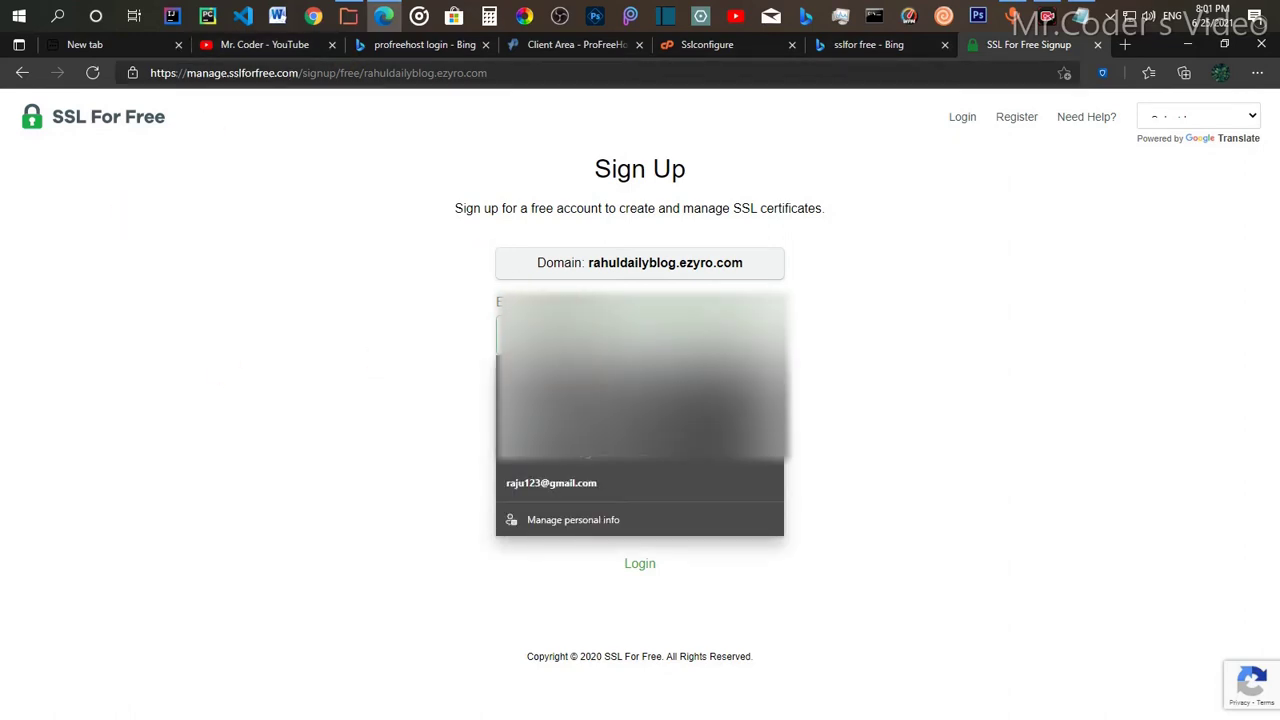
{"action": "left_click", "coordinate": [576, 388]}
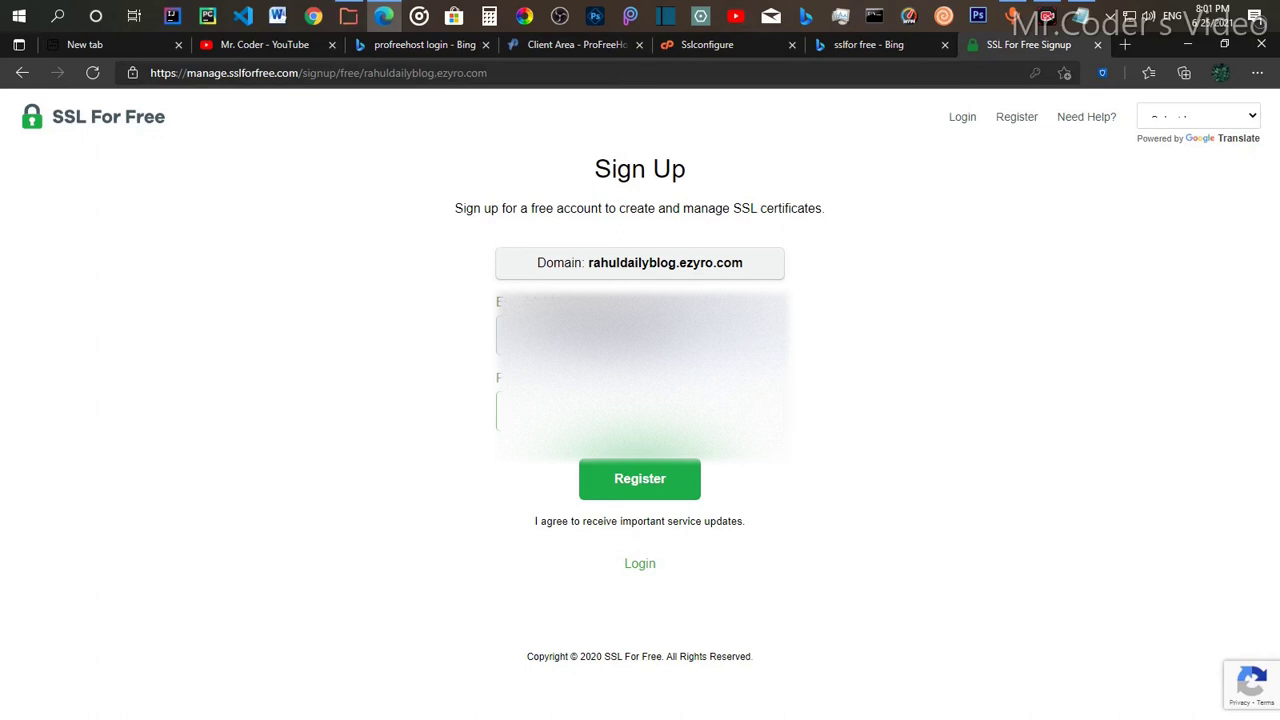
{"action": "left_click", "coordinate": [655, 482]}
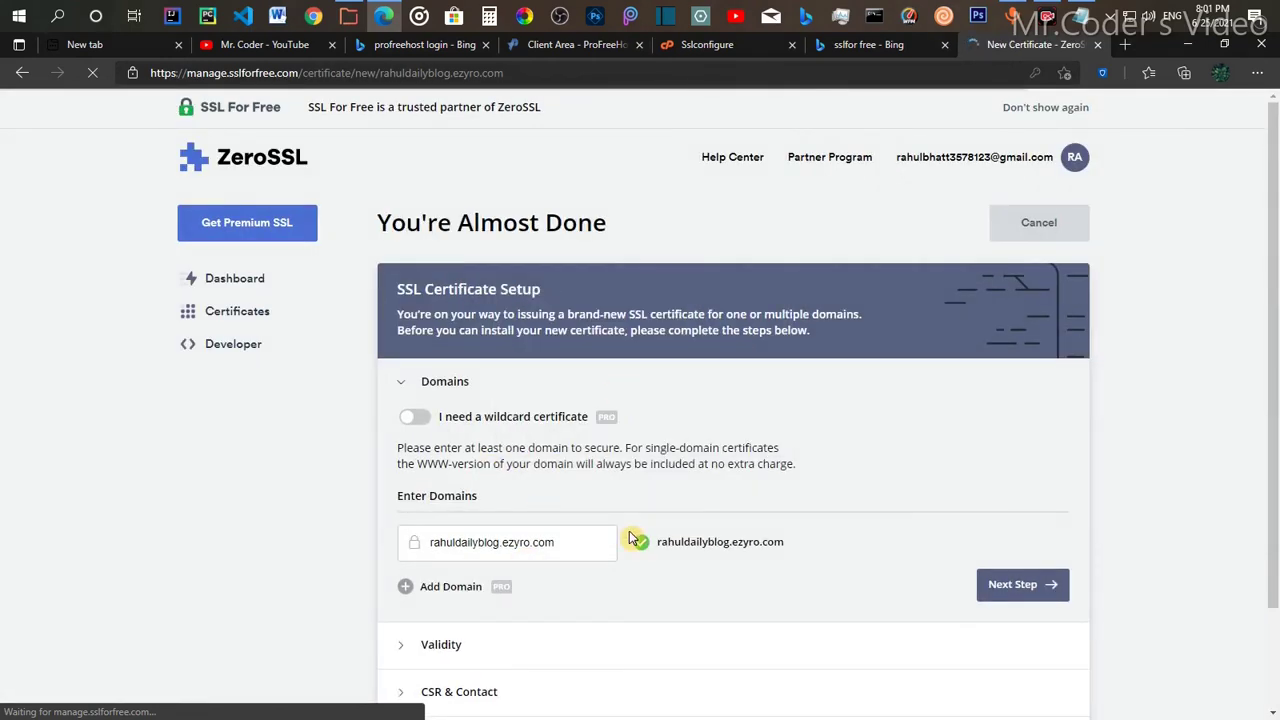
Step: Confirm the rahuldailyblog.ezyro.com domain and switch from Auto-Generate CSR to Paste Existing CSR
{"action": "scroll", "coordinate": [537, 508], "scroll_direction": "down", "scroll_amount": 2}
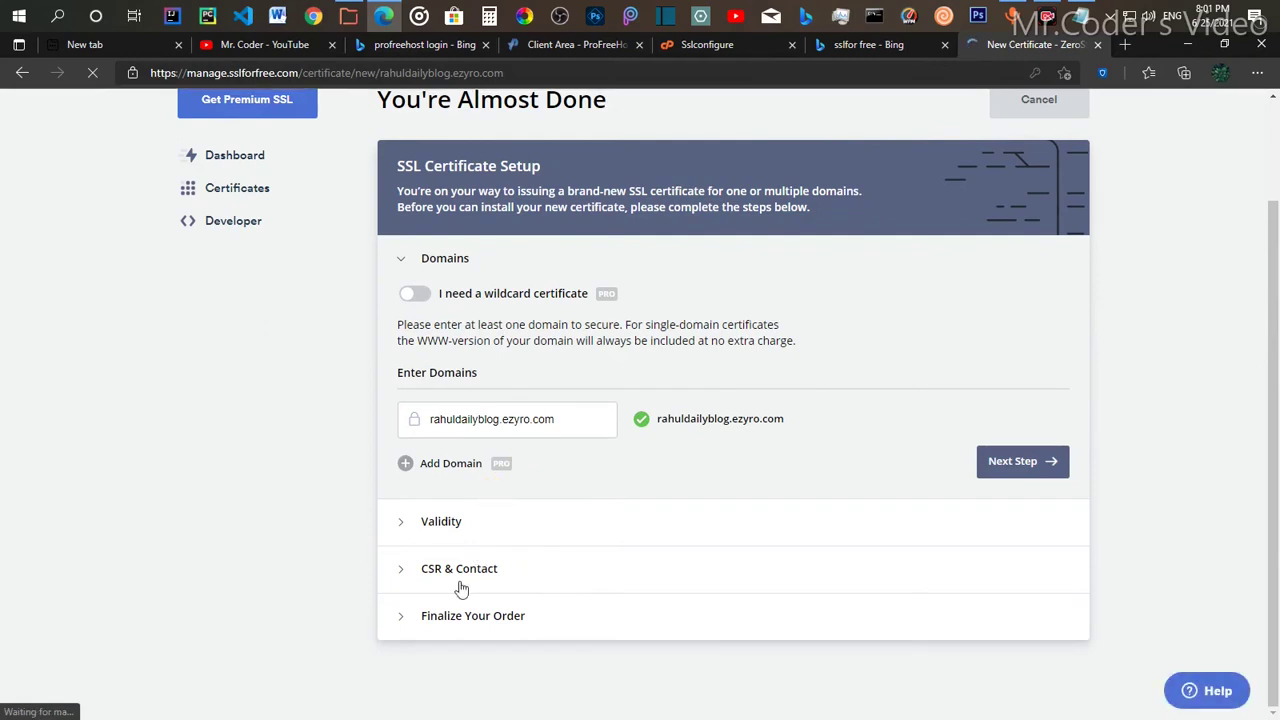
{"action": "left_click", "coordinate": [399, 569]}
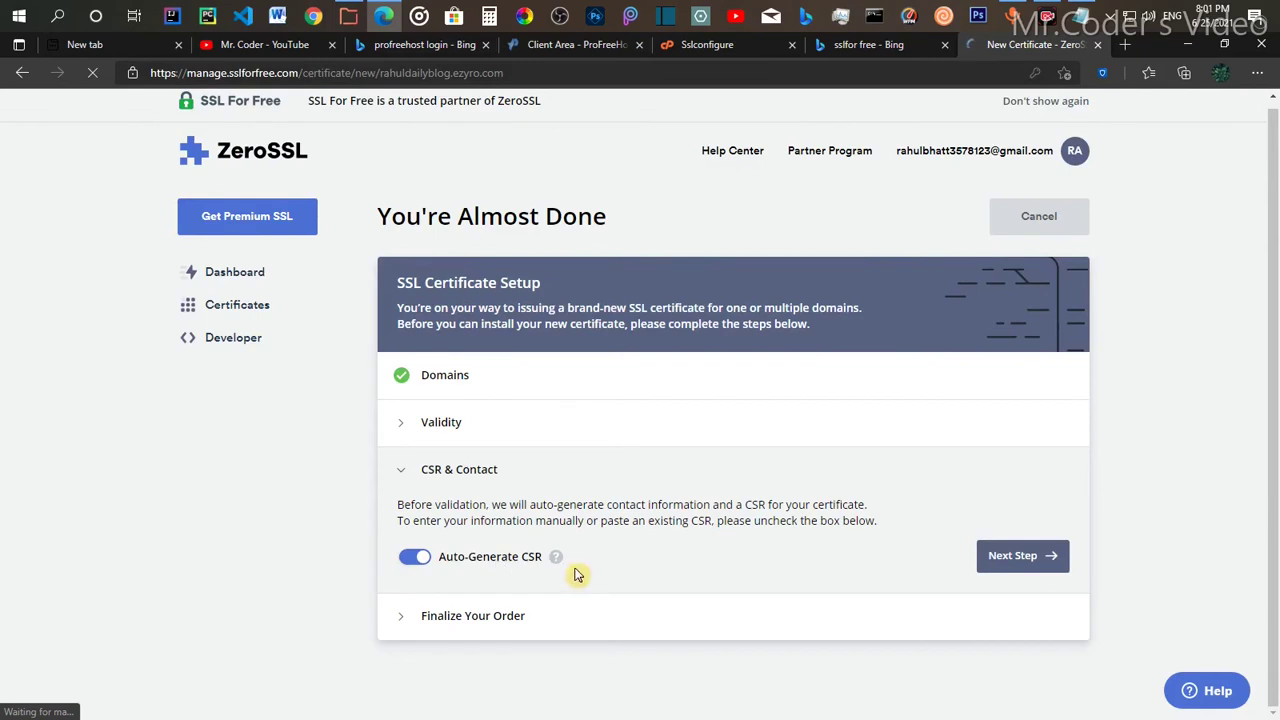
{"action": "left_click", "coordinate": [416, 558]}
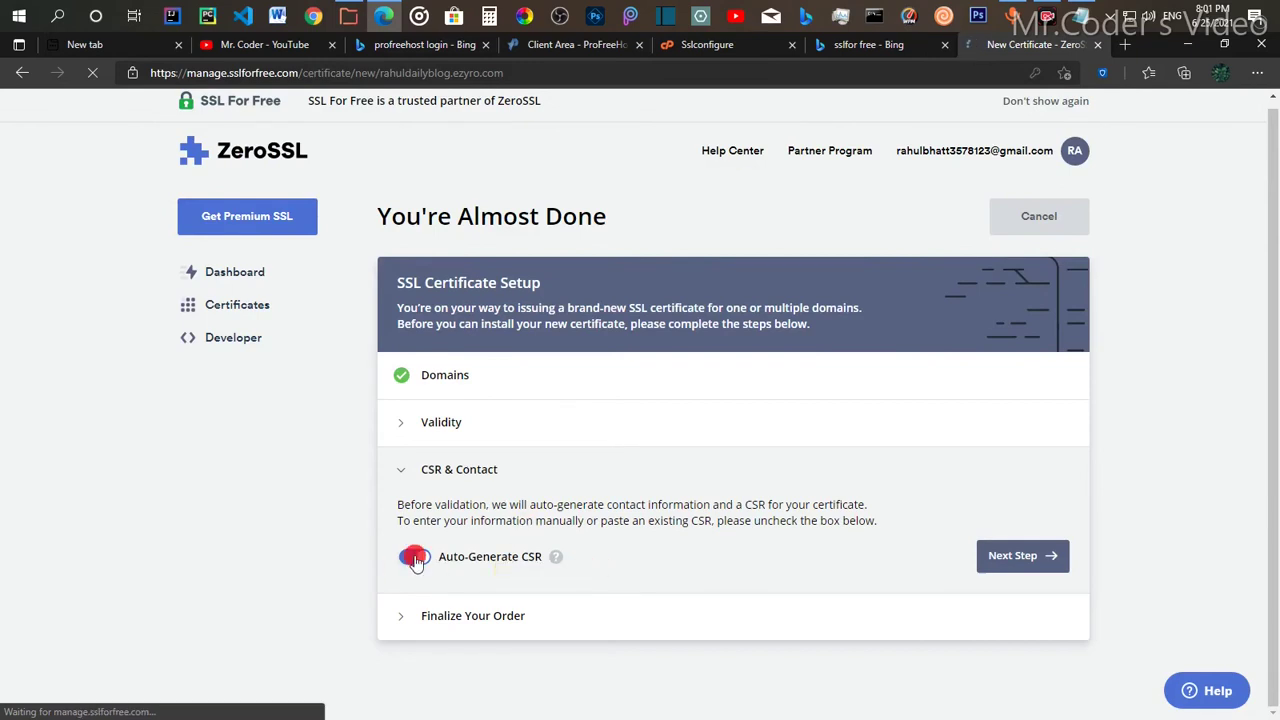
{"action": "scroll", "coordinate": [417, 560], "scroll_direction": "down", "scroll_amount": 2}
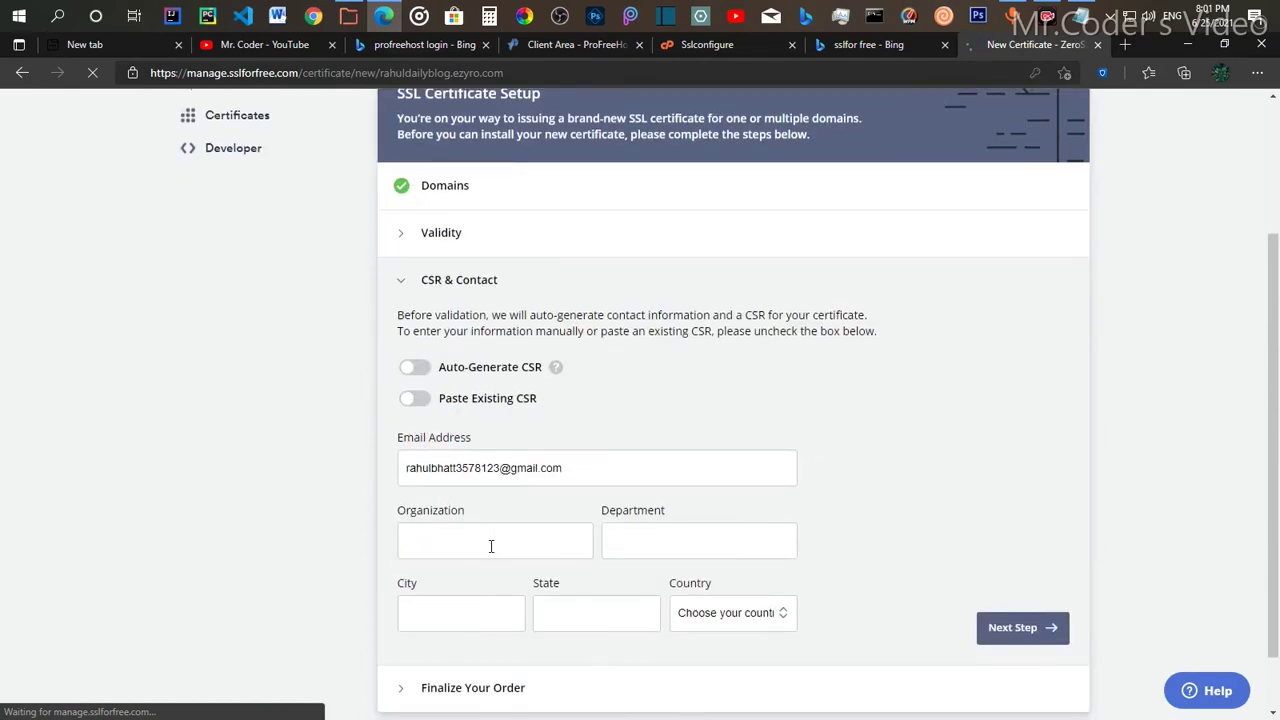
{"action": "scroll", "coordinate": [491, 543], "scroll_direction": "down", "scroll_amount": 1}
{"action": "scroll", "coordinate": [409, 480], "scroll_direction": "up", "scroll_amount": 2}
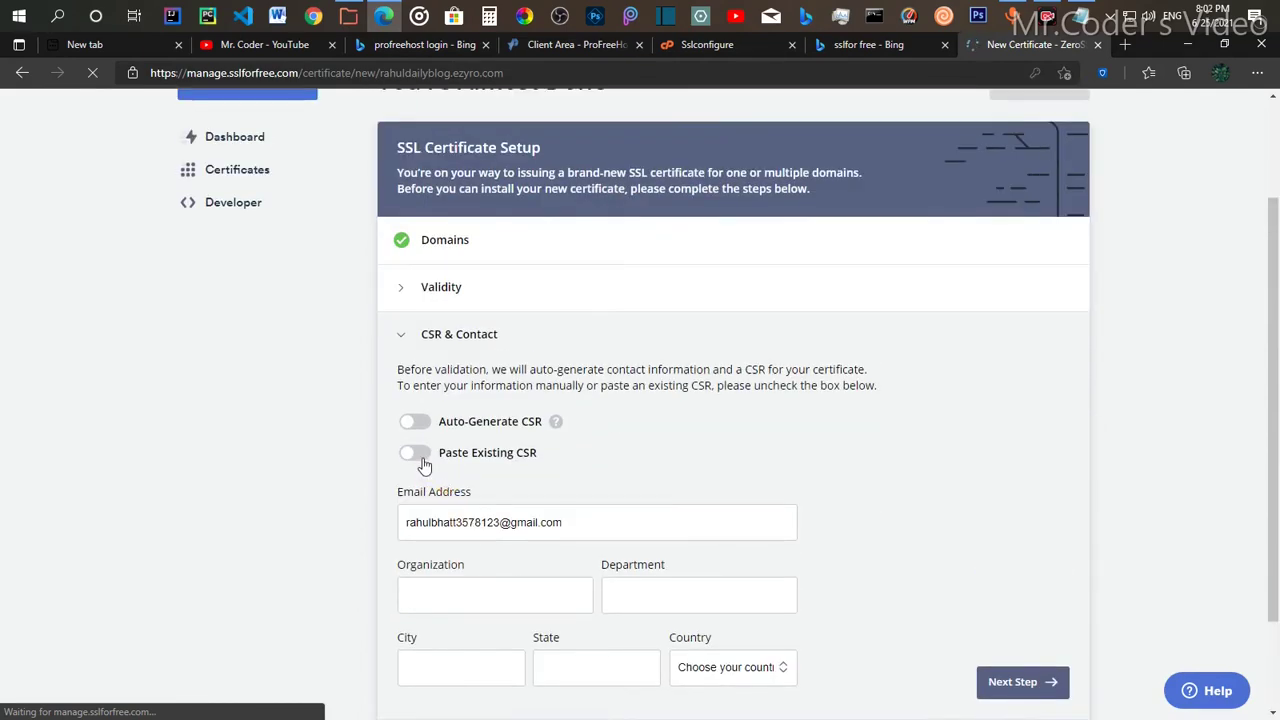
{"action": "left_click", "coordinate": [423, 462]}
{"action": "scroll", "coordinate": [423, 462], "scroll_direction": "down", "scroll_amount": 1}
{"action": "scroll", "coordinate": [423, 463], "scroll_direction": "down", "scroll_amount": 1}
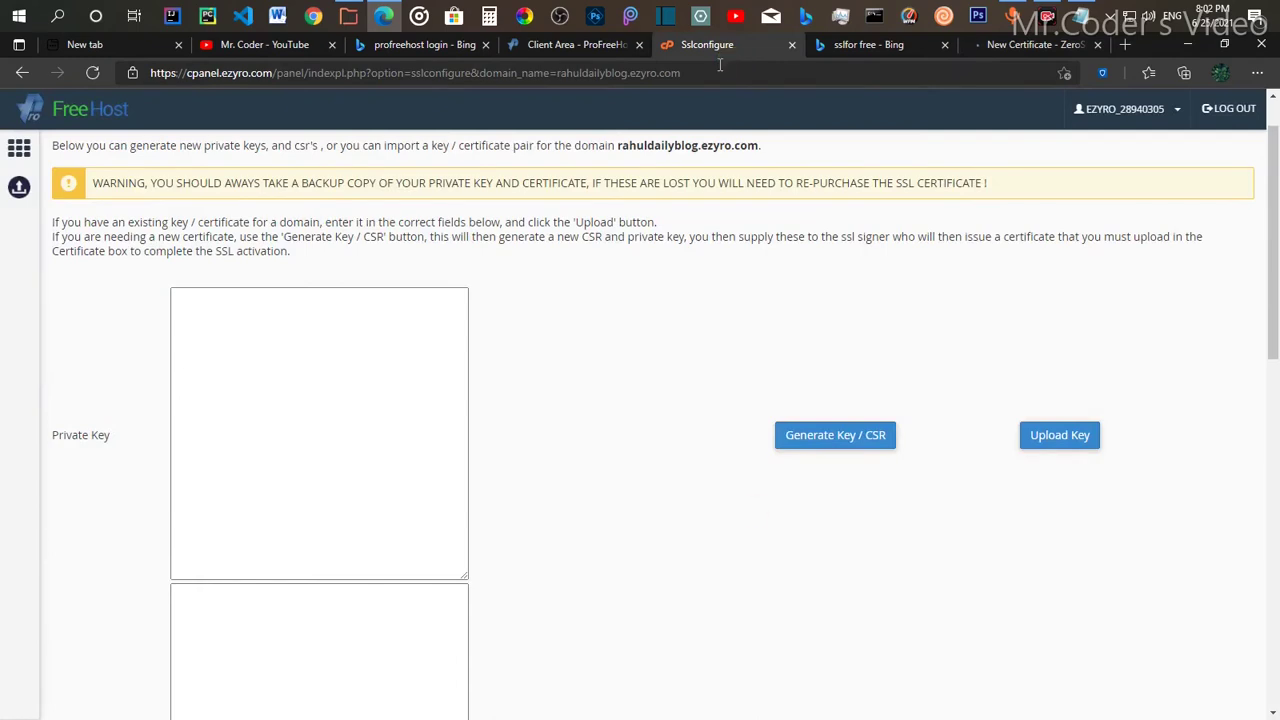
Step: Open the Generate Key / CSR form and pick the certificate's country code
{"action": "left_click", "coordinate": [817, 449]}
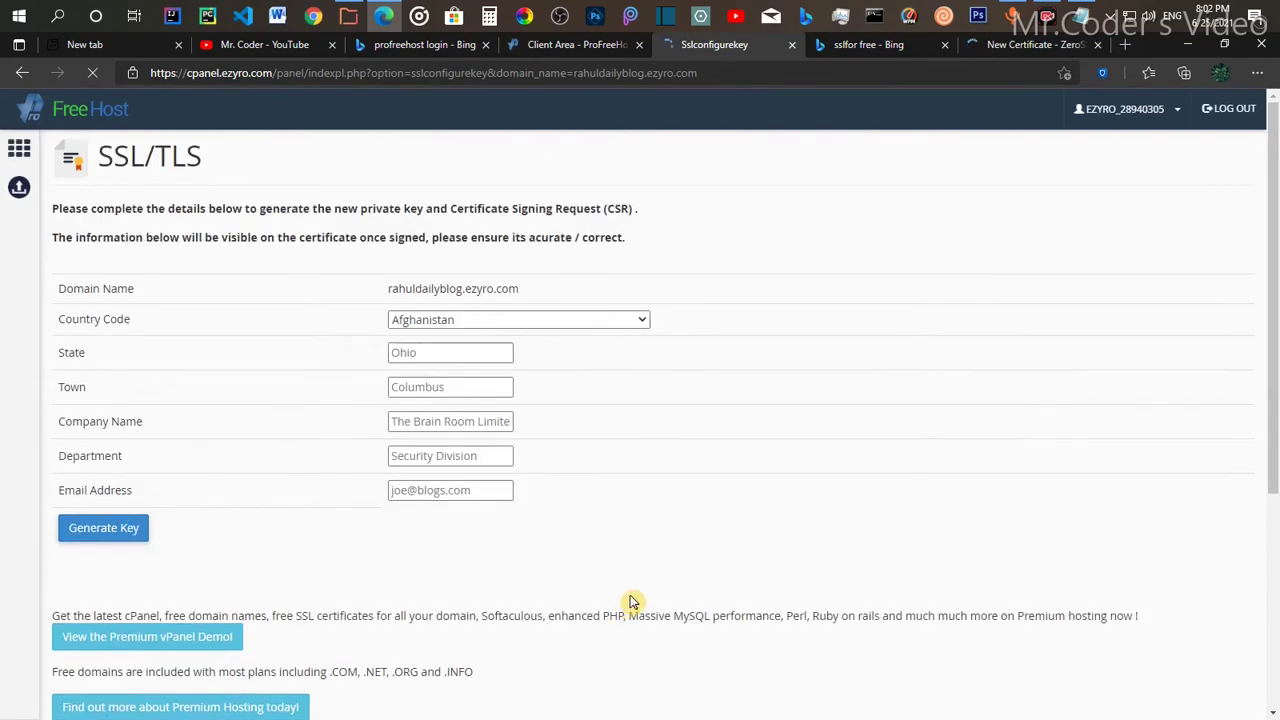
{"action": "scroll", "coordinate": [500, 363], "scroll_direction": "down", "scroll_amount": 1}
{"action": "scroll", "coordinate": [500, 289], "scroll_direction": "up", "scroll_amount": 1}
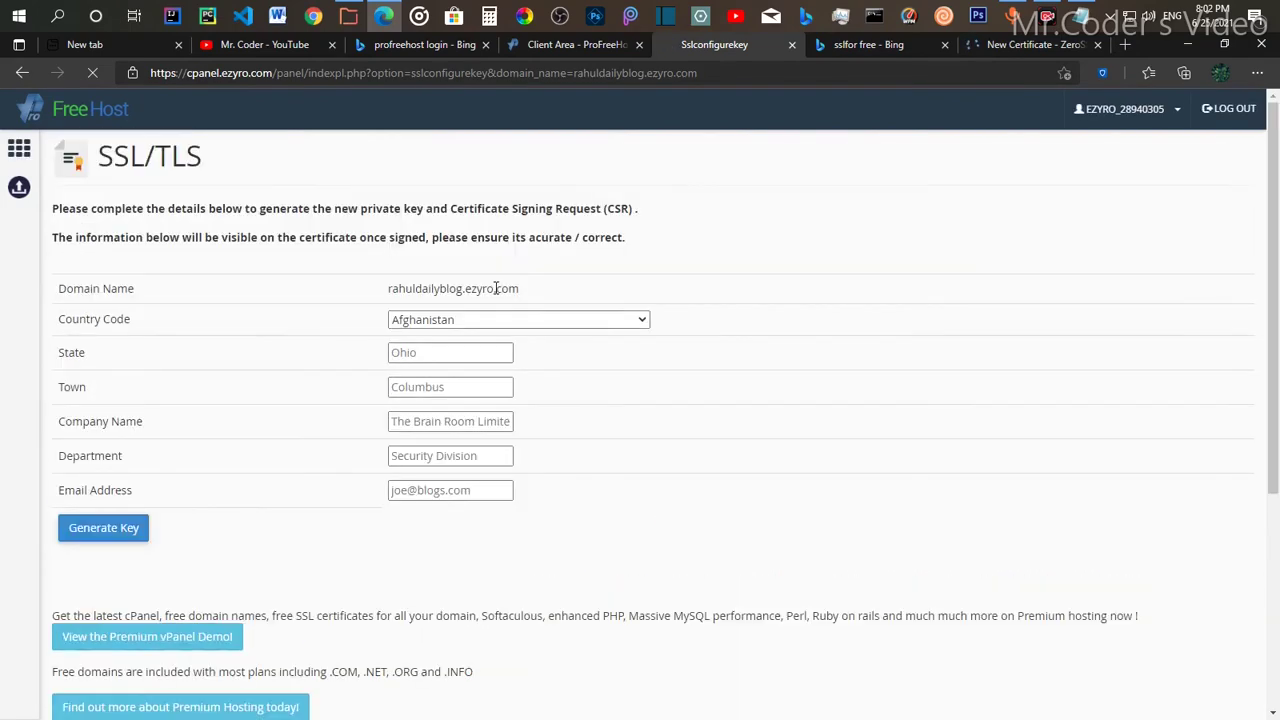
{"action": "left_click", "coordinate": [581, 321]}
{"action": "scroll", "coordinate": [529, 565], "scroll_direction": "down", "scroll_amount": 3}
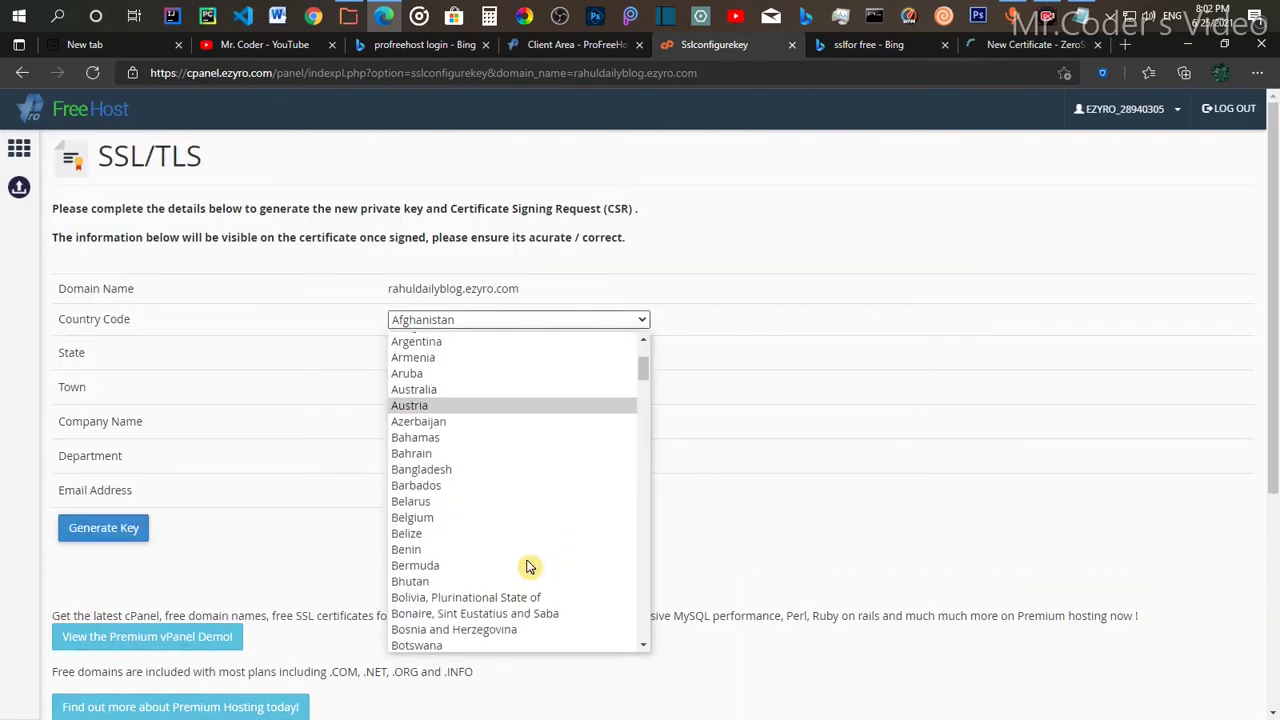
{"action": "scroll", "coordinate": [529, 567], "scroll_direction": "down", "scroll_amount": 5}
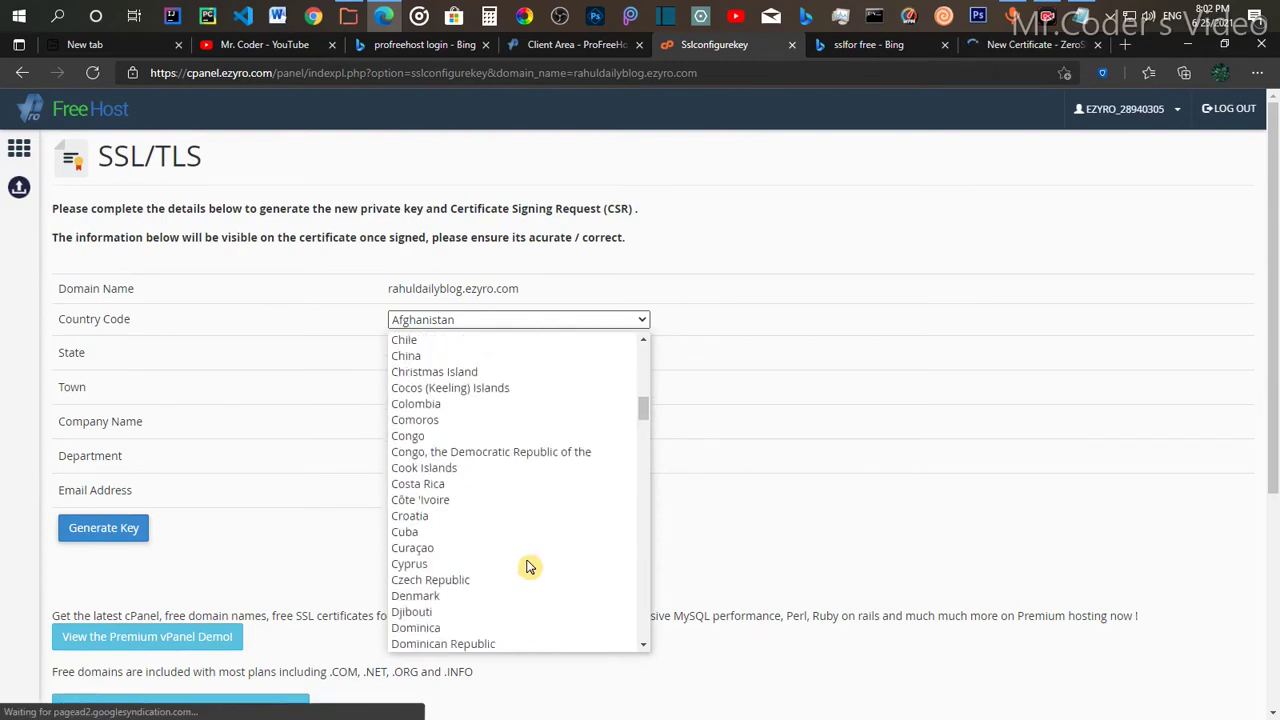
{"action": "scroll", "coordinate": [529, 567], "scroll_direction": "down", "scroll_amount": 7}
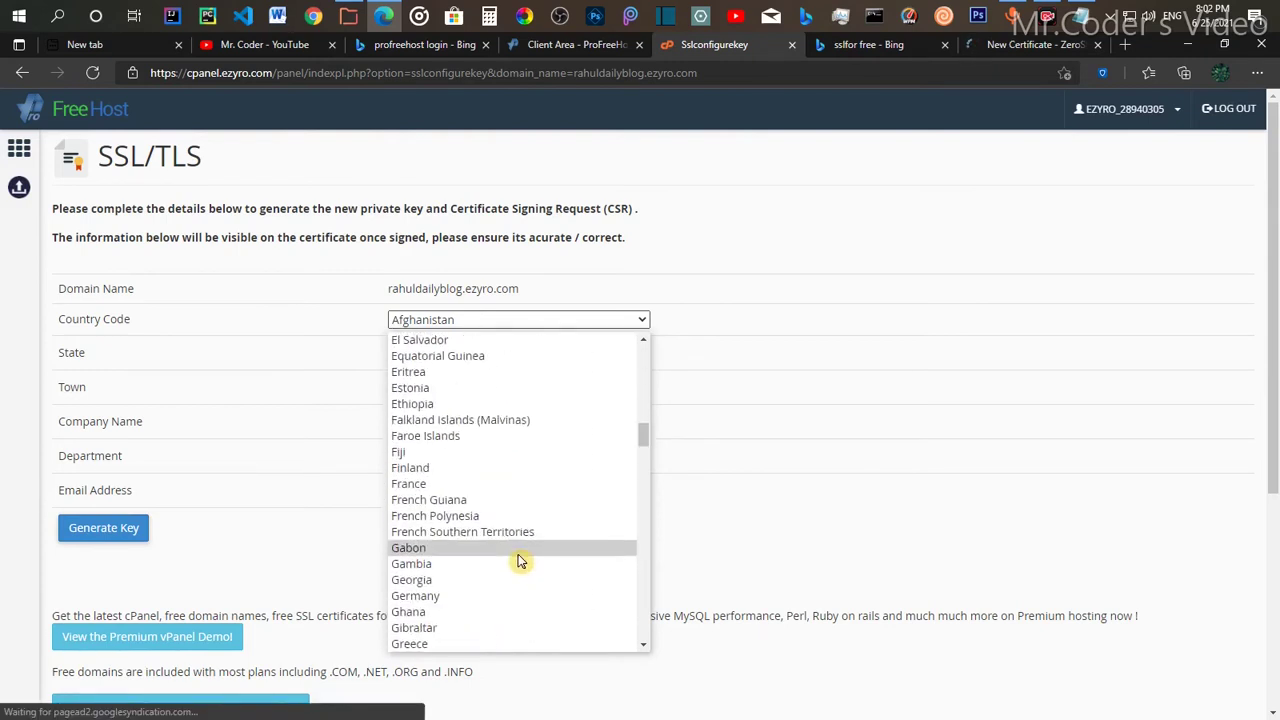
{"action": "scroll", "coordinate": [520, 562], "scroll_direction": "up", "scroll_amount": 2}
{"action": "scroll", "coordinate": [520, 562], "scroll_direction": "down", "scroll_amount": 9}
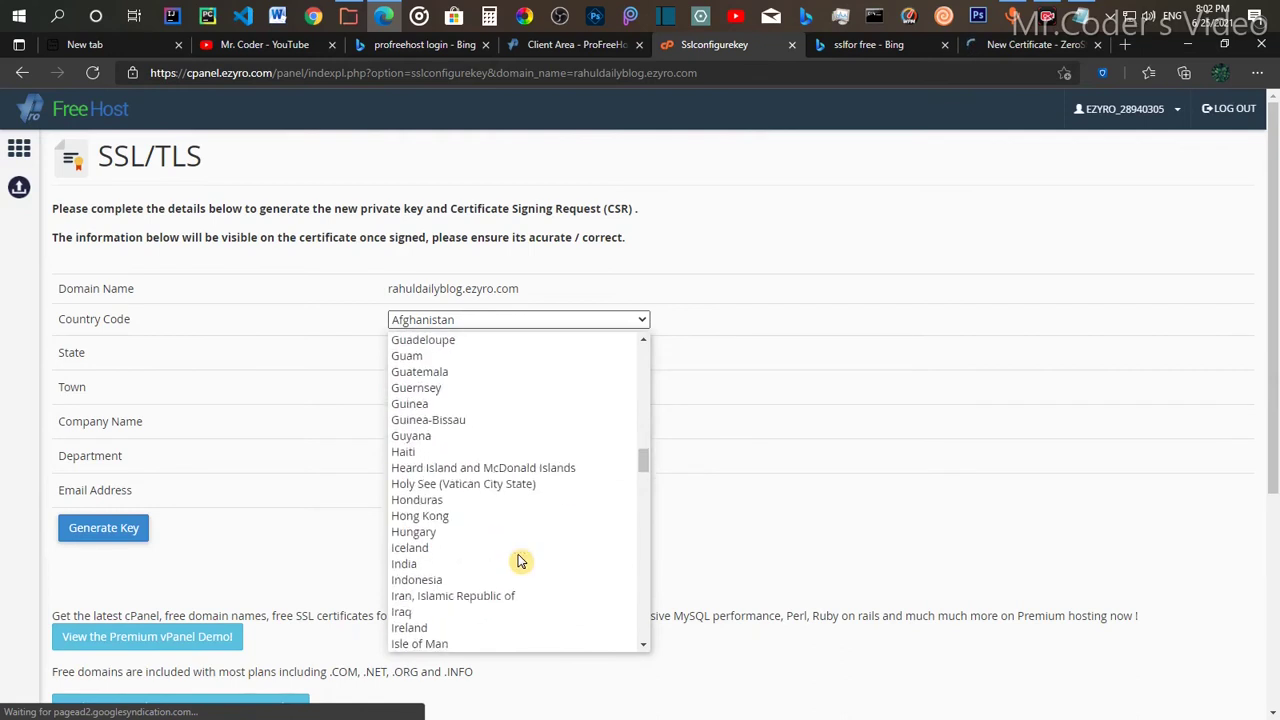
{"action": "scroll", "coordinate": [520, 562], "scroll_direction": "down", "scroll_amount": 2}
{"action": "left_click", "coordinate": [449, 470]}
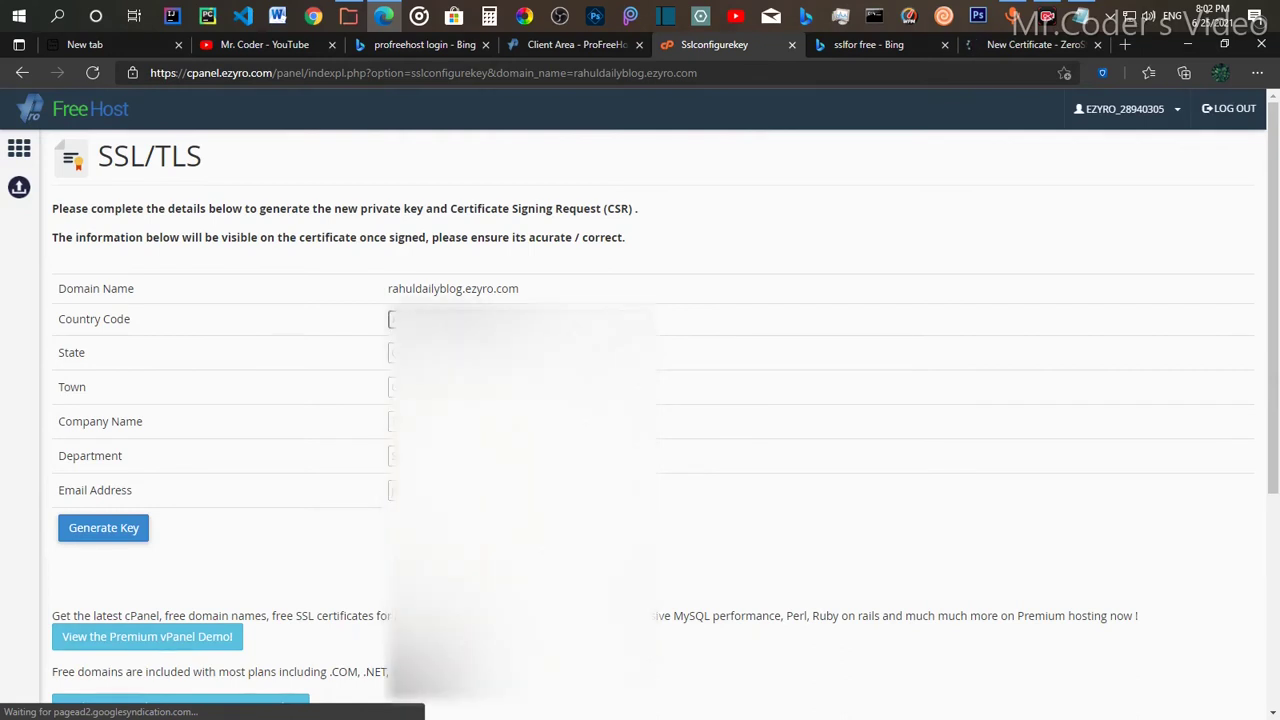
Step: Fill in the State, Town, Company Name, Department and Email Address fields
{"action": "left_click", "coordinate": [450, 353]}
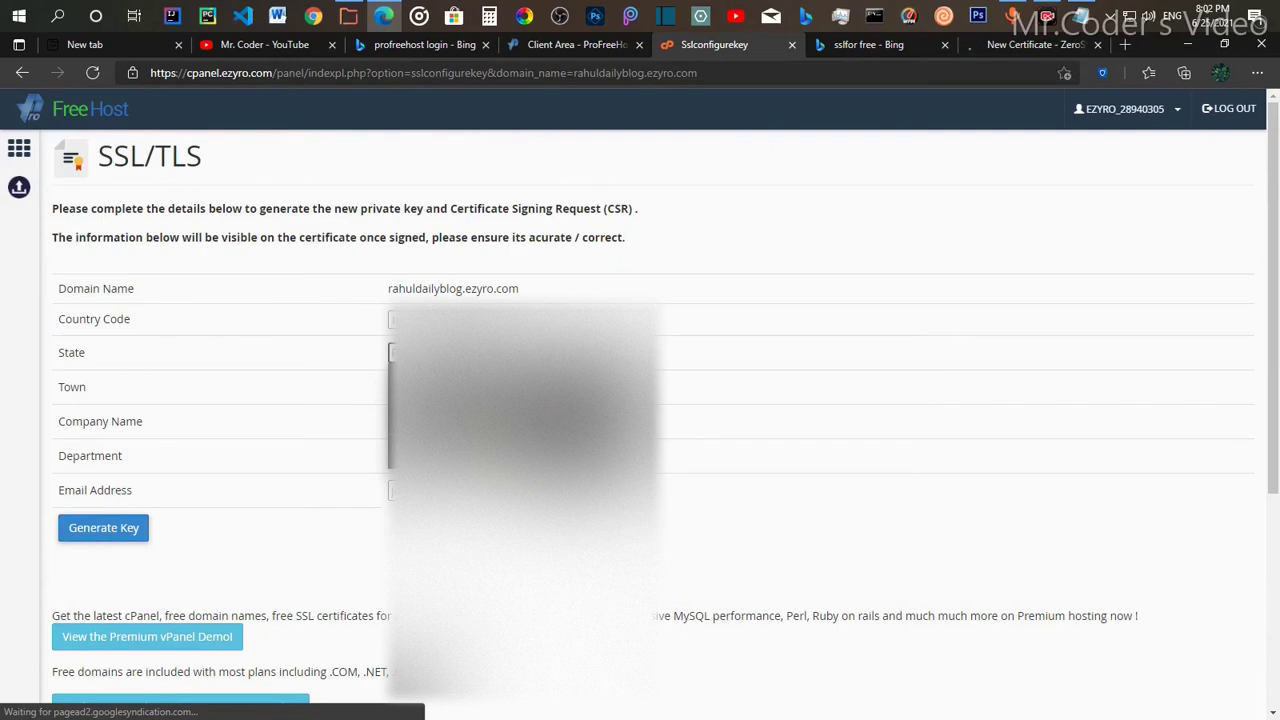
{"action": "key", "text": "Tab"}
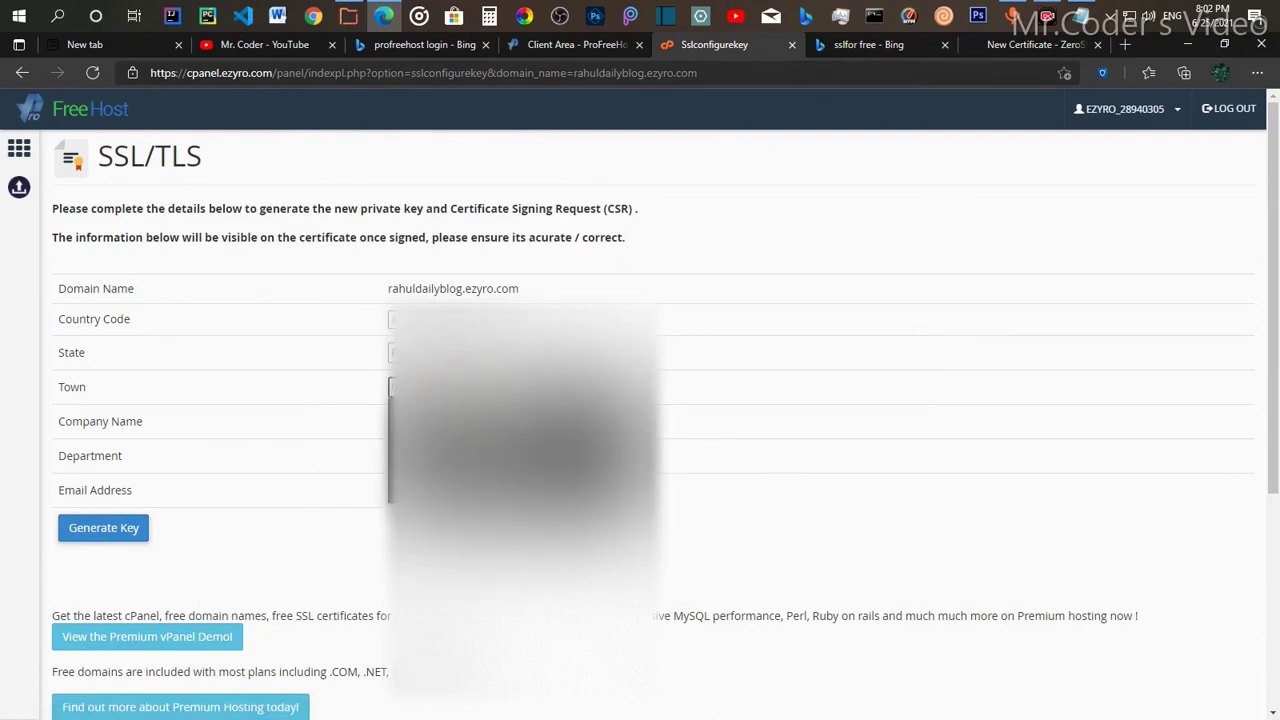
{"action": "left_click", "coordinate": [711, 380]}
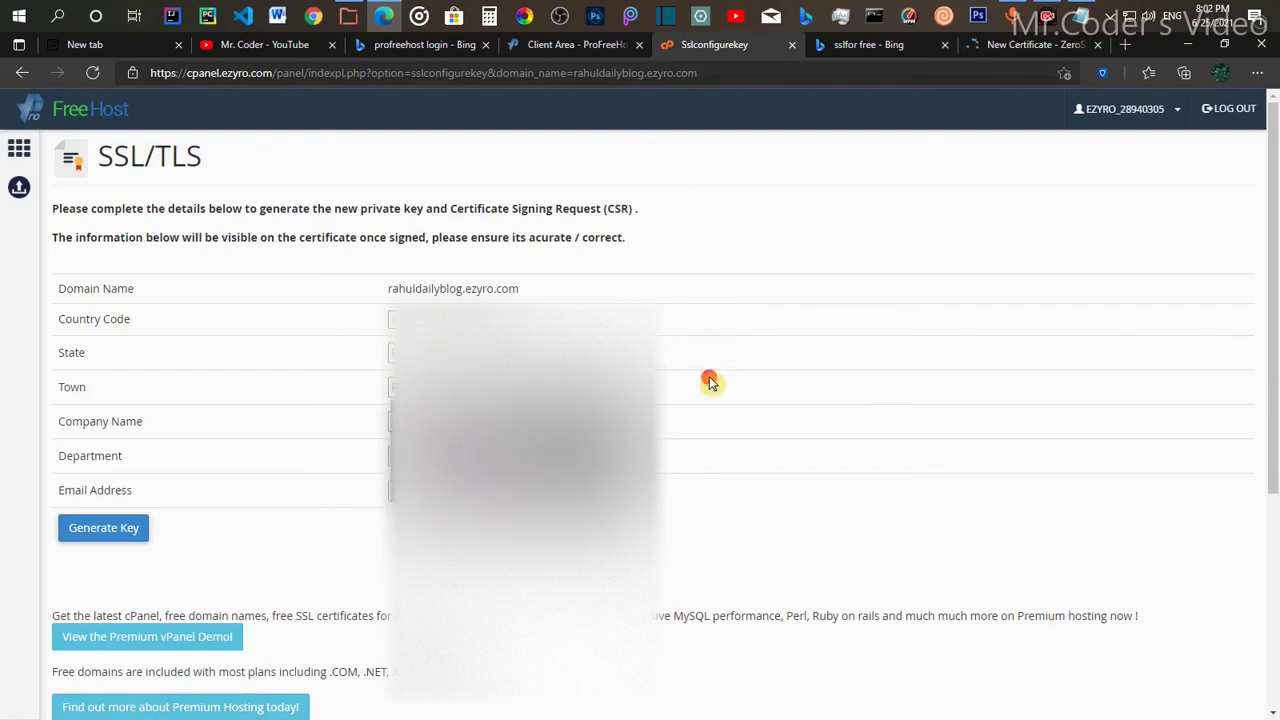
{"action": "left_click", "coordinate": [460, 422]}
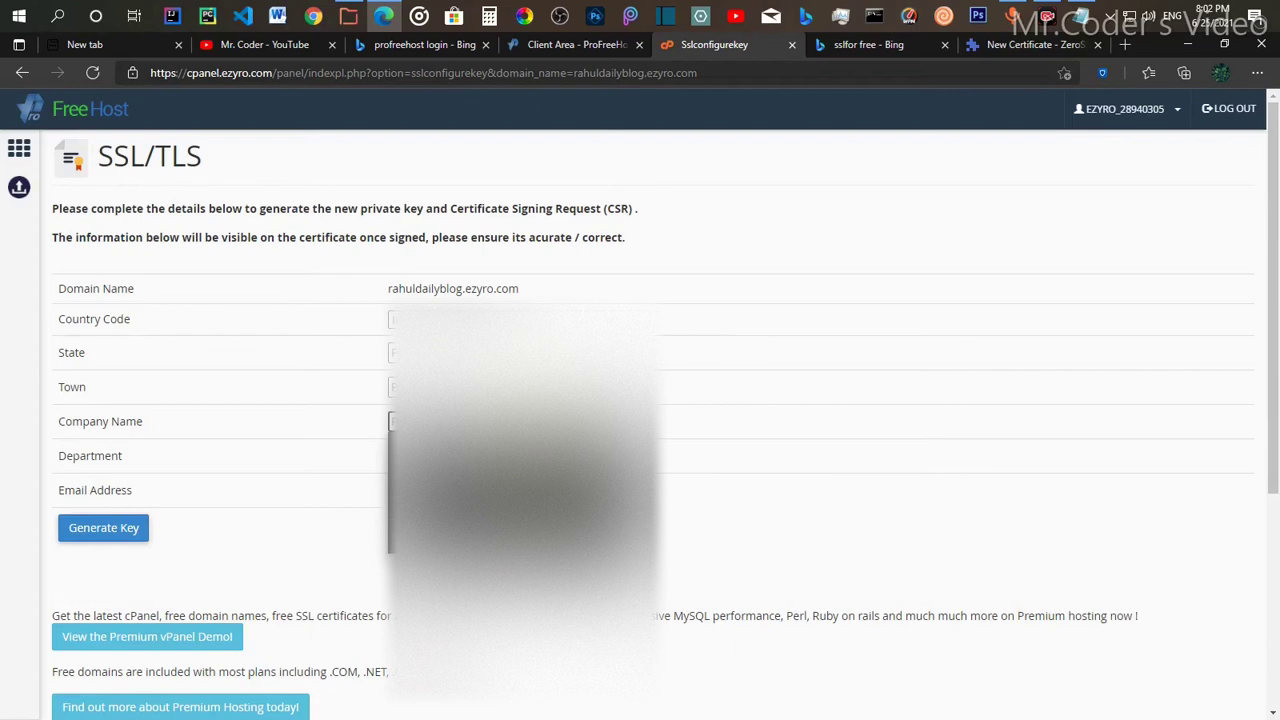
{"action": "left_click", "coordinate": [480, 422]}
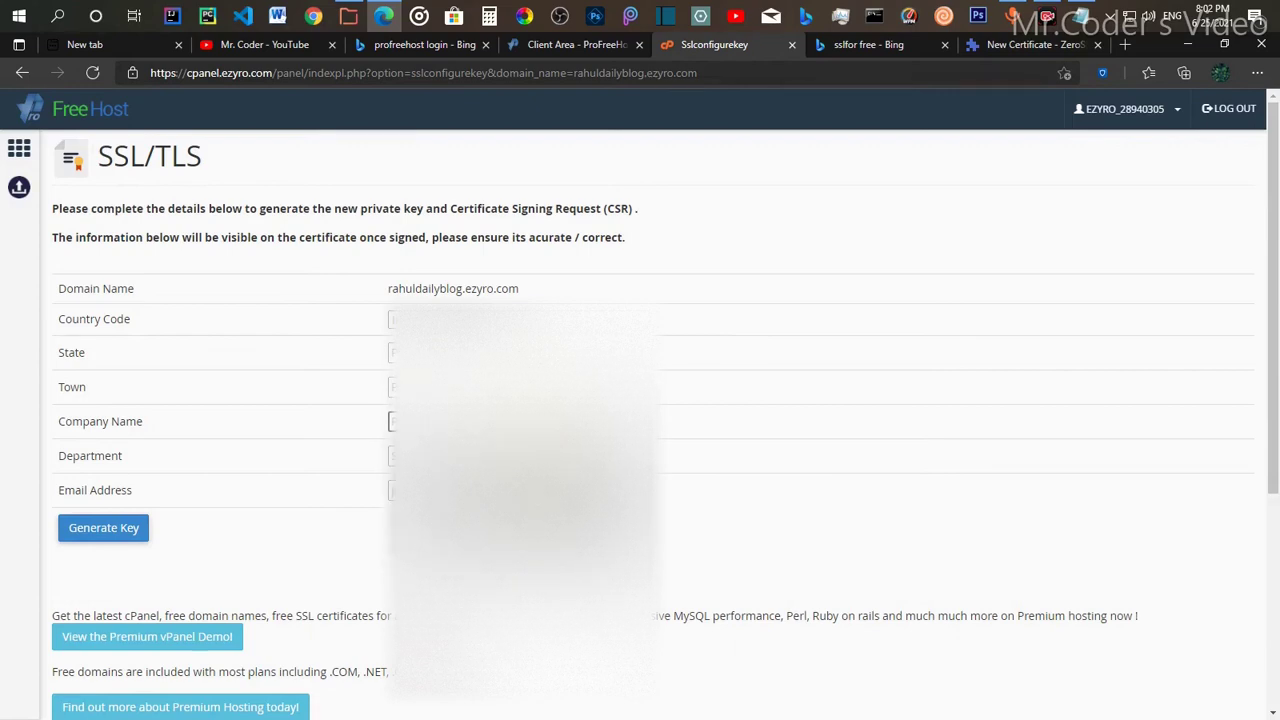
{"action": "left_click", "coordinate": [480, 422]}
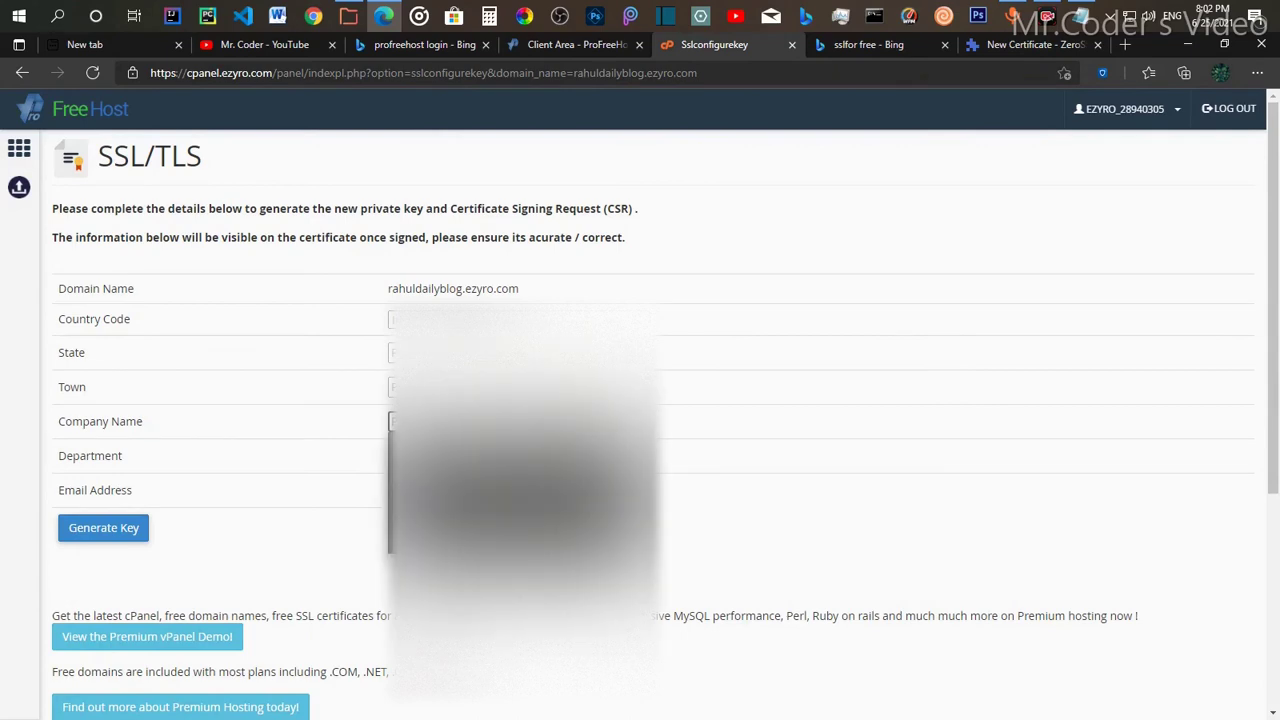
{"action": "left_click", "coordinate": [686, 431]}
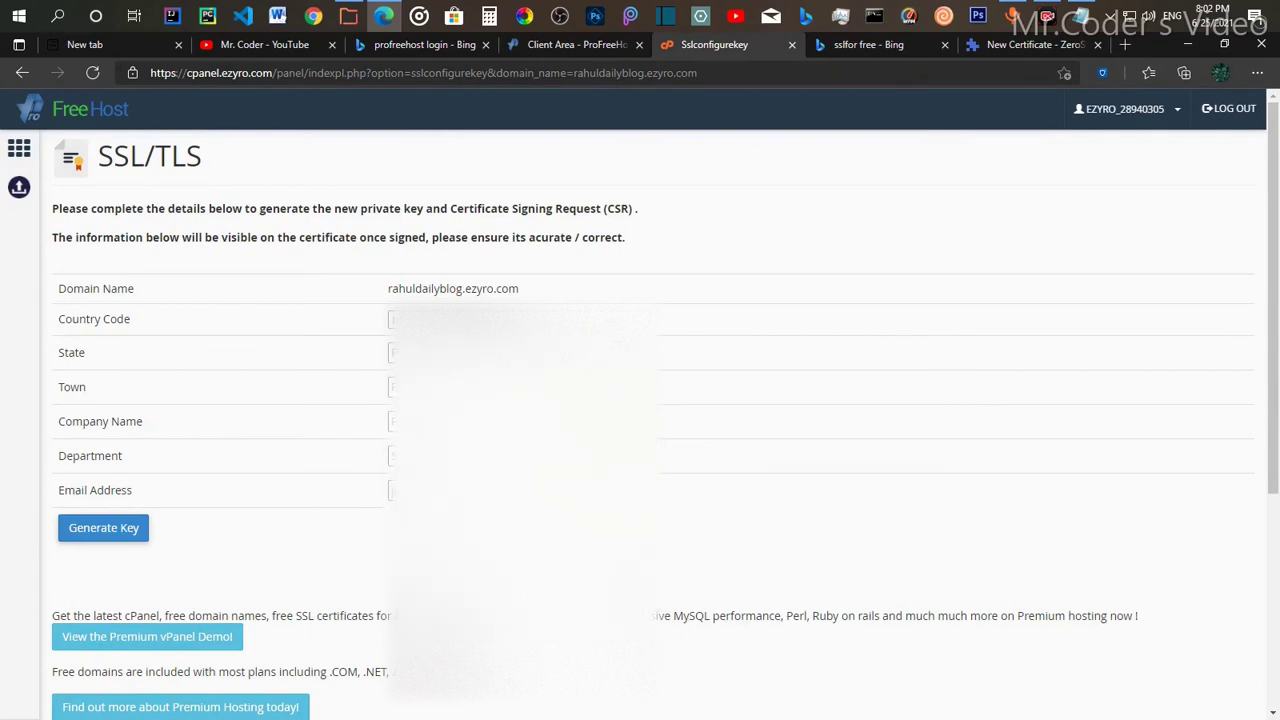
{"action": "left_click", "coordinate": [480, 456]}
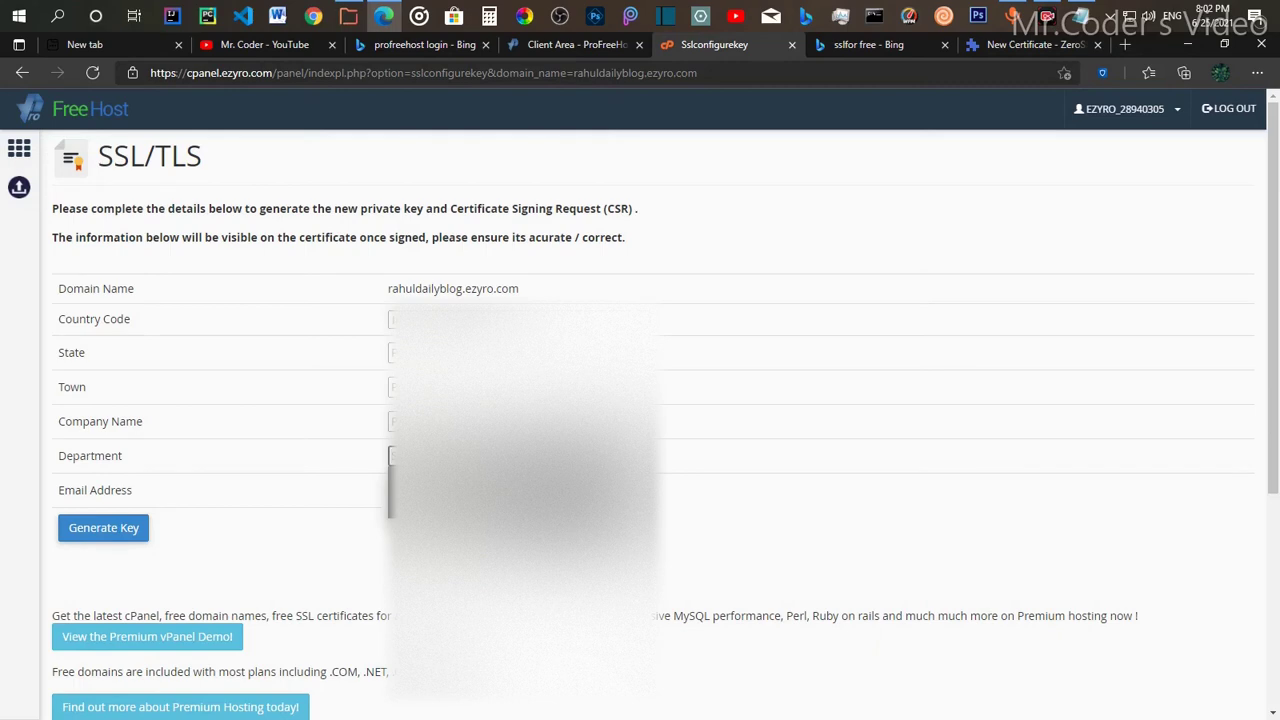
{"action": "left_click", "coordinate": [480, 482]}
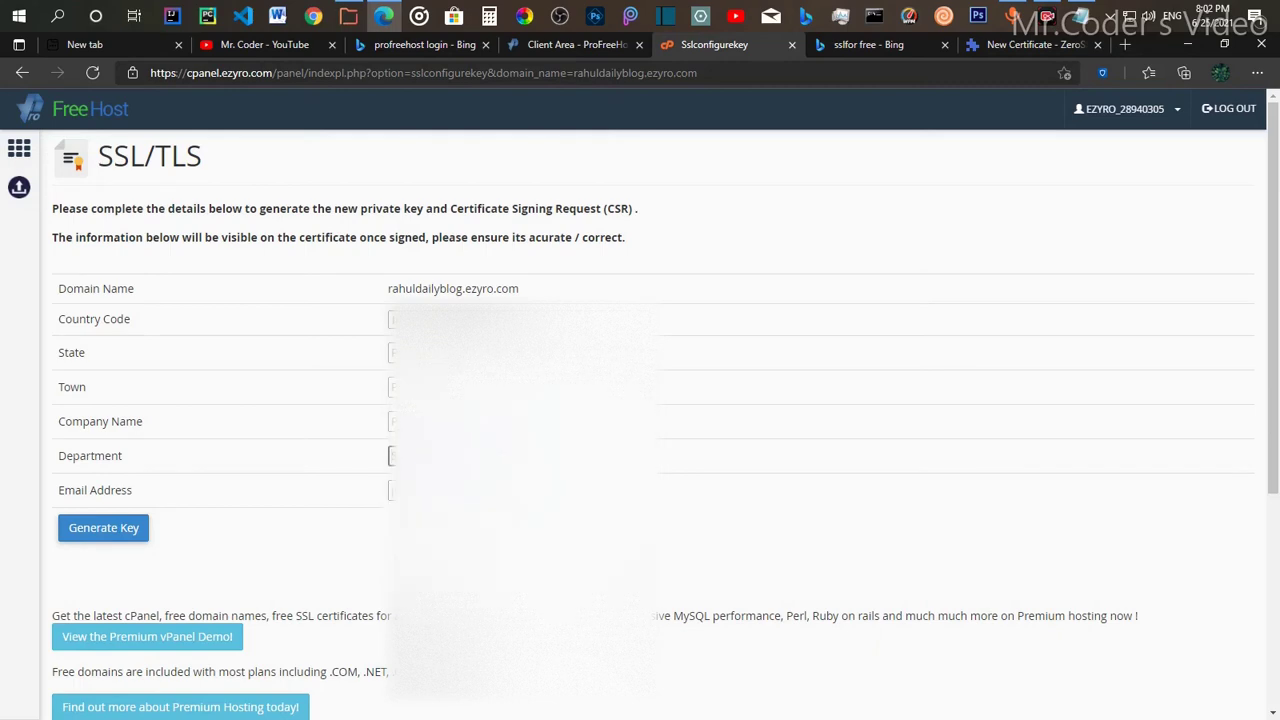
{"action": "left_click", "coordinate": [480, 490]}
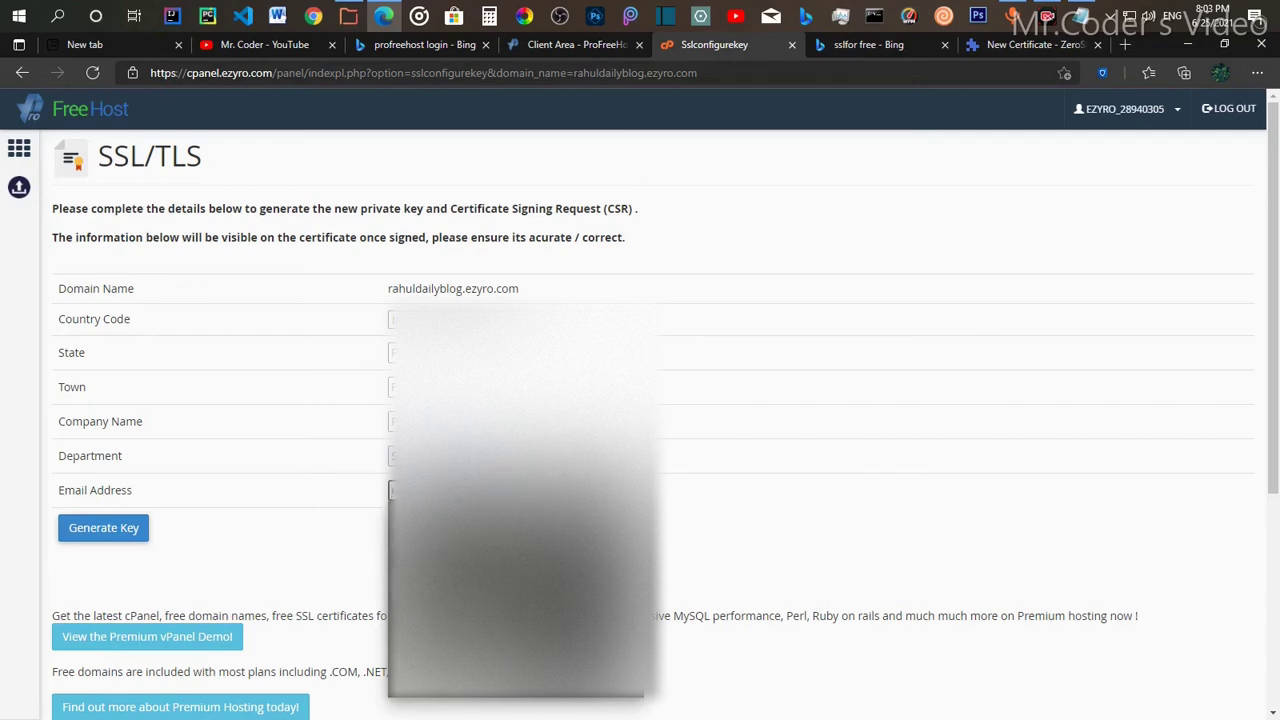
{"action": "left_click", "coordinate": [480, 520]}
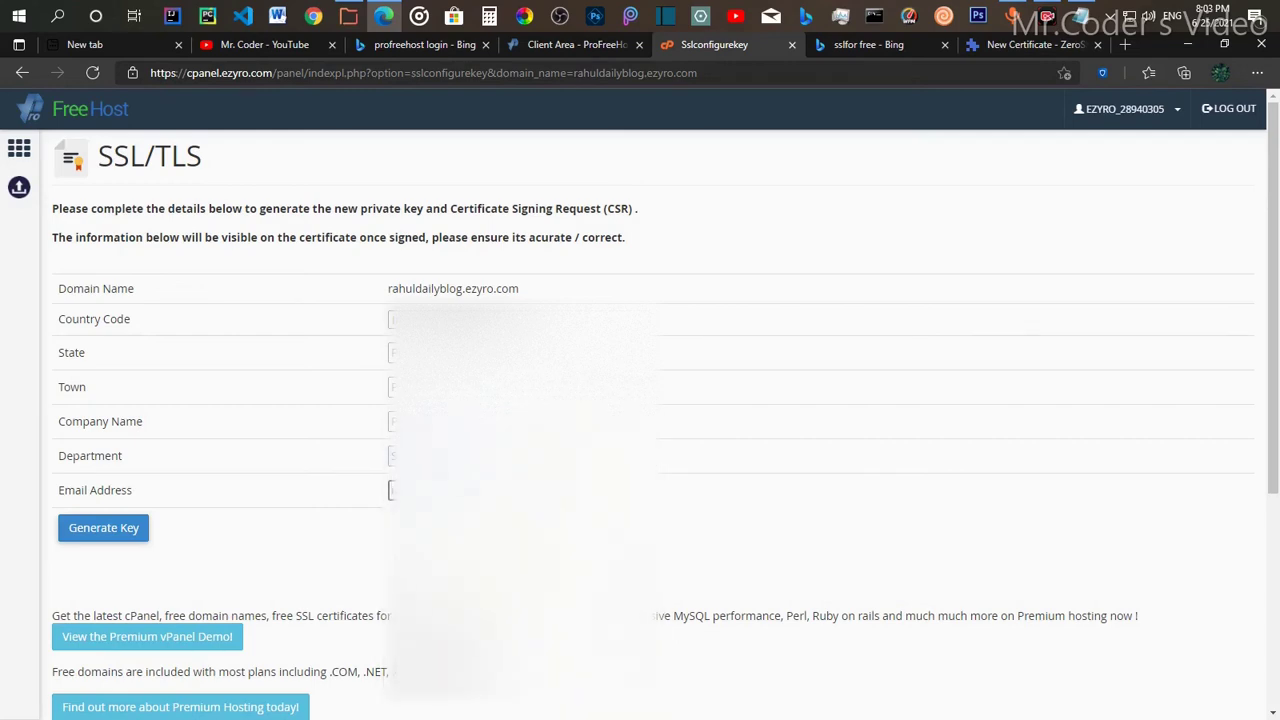
Step: Generate the private key and CSR for rahuldailyblog.ezyro.com
{"action": "left_click", "coordinate": [93, 533]}
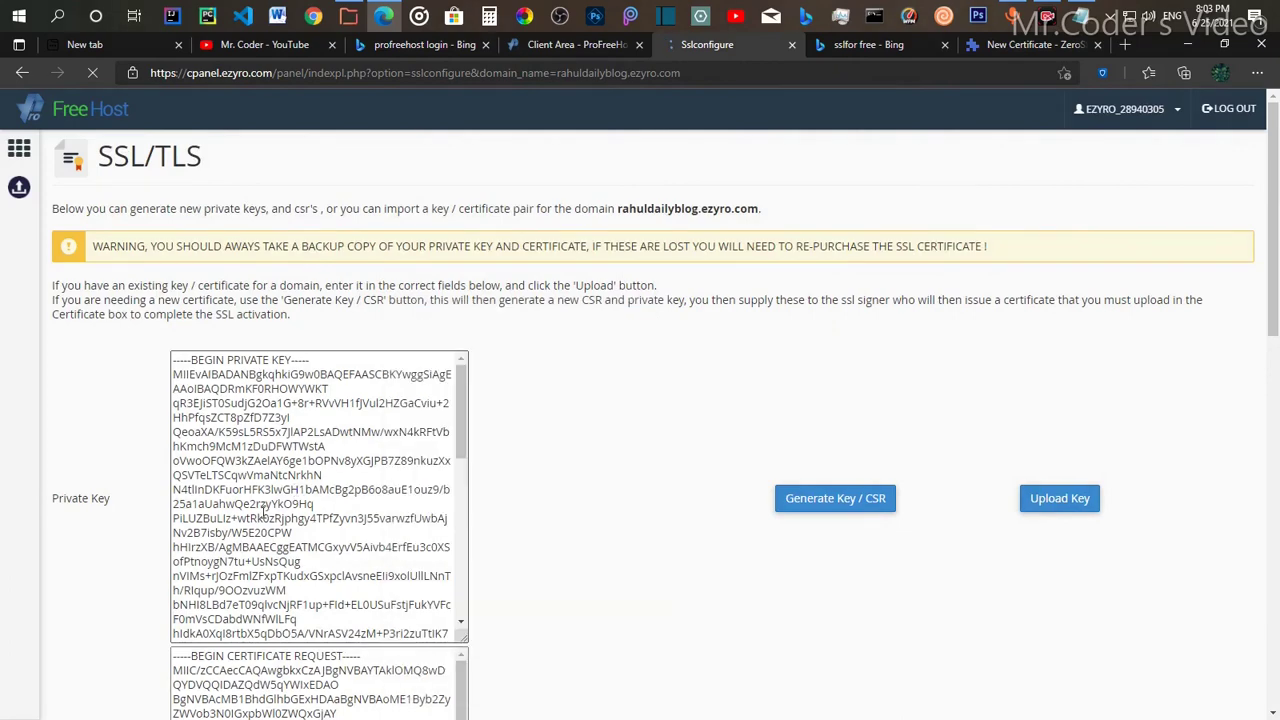
{"action": "scroll", "coordinate": [263, 510], "scroll_direction": "down", "scroll_amount": 2}
{"action": "scroll", "coordinate": [103, 537], "scroll_direction": "down", "scroll_amount": 3}
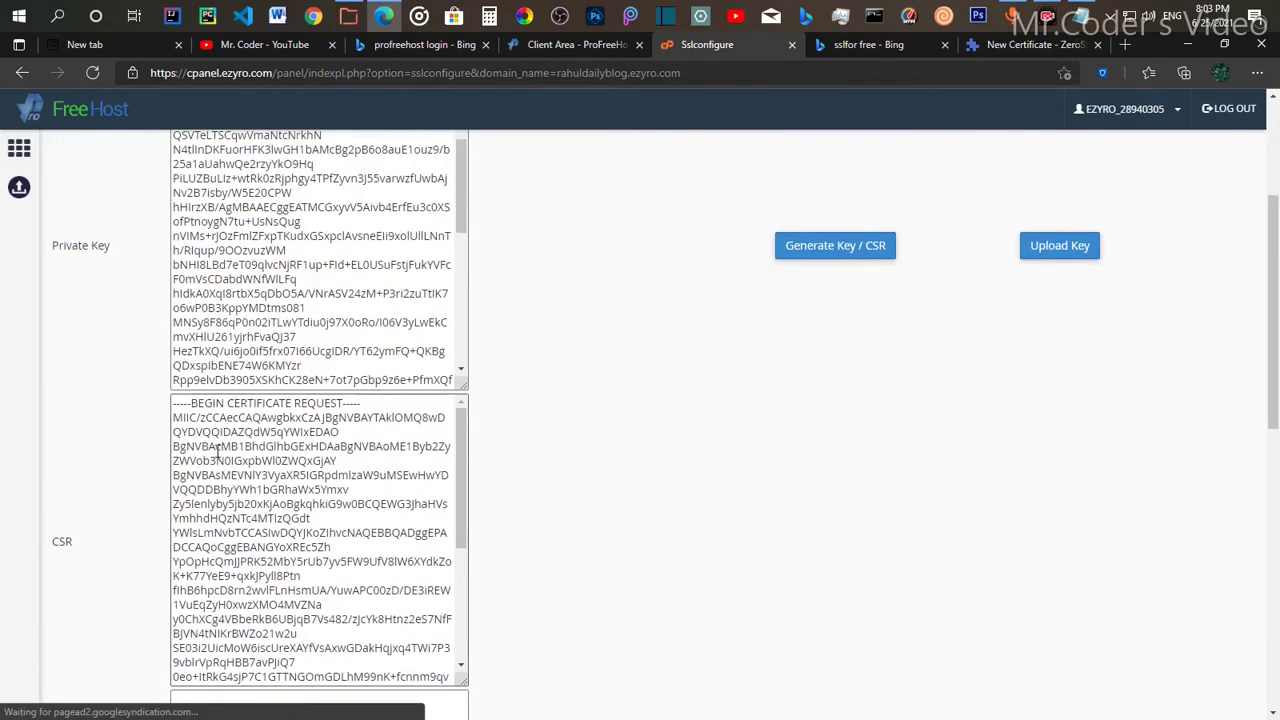
Step: Select the entire generated CSR text and copy it
{"action": "left_click", "coordinate": [216, 426]}
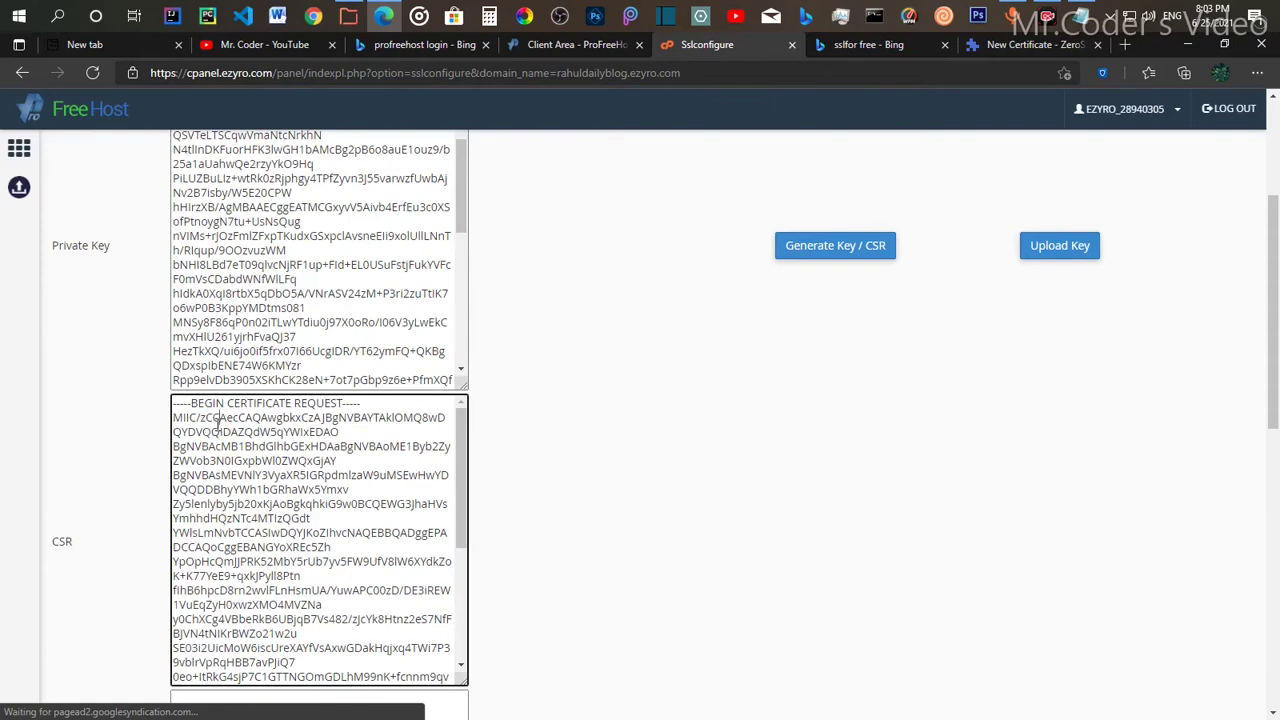
{"action": "left_click_drag", "start_coordinate": [72, 539], "coordinate": [177, 537]}
{"action": "left_click", "coordinate": [223, 531]}
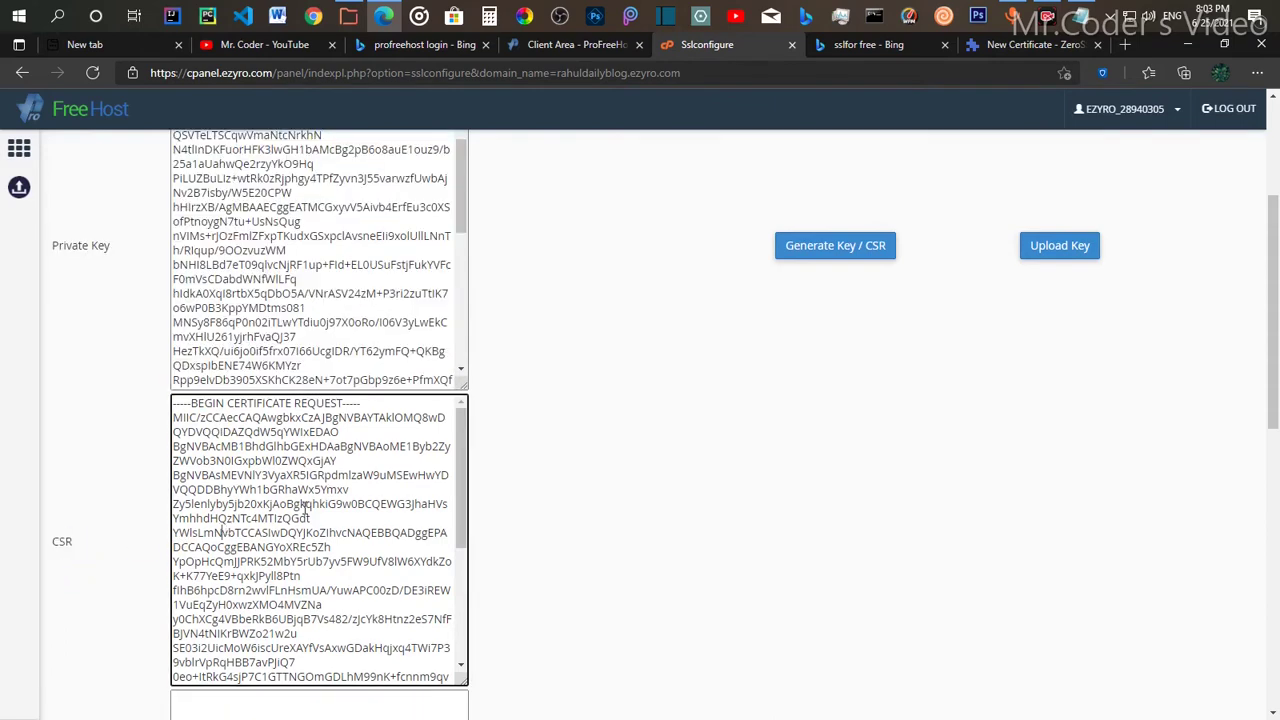
{"action": "key", "text": "ctrl+a"}
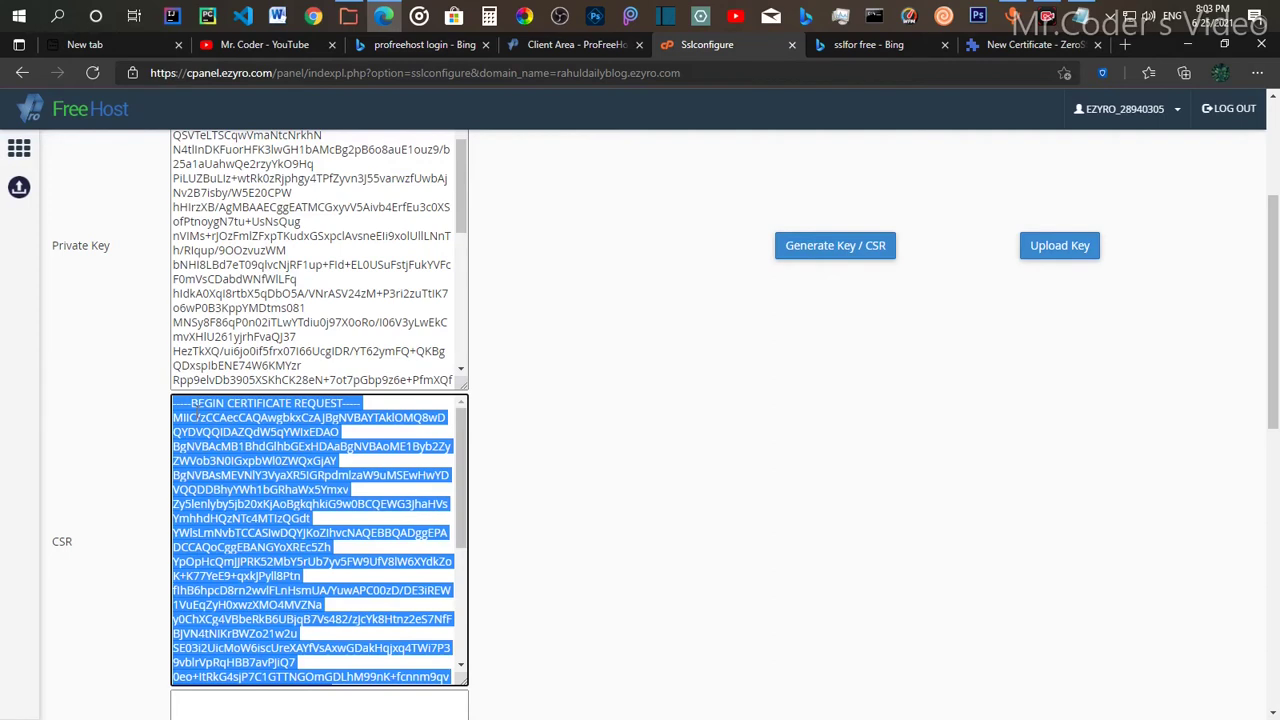
{"action": "right_click", "coordinate": [250, 514]}
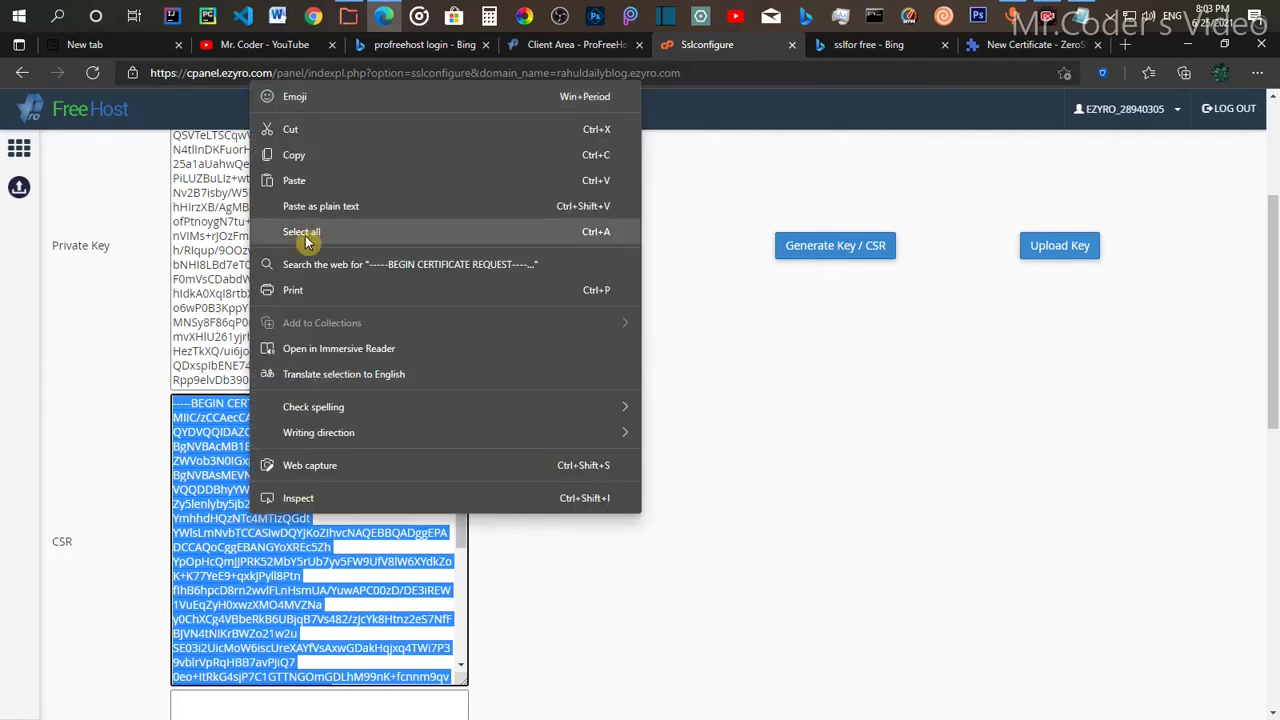
{"action": "left_click", "coordinate": [339, 158]}
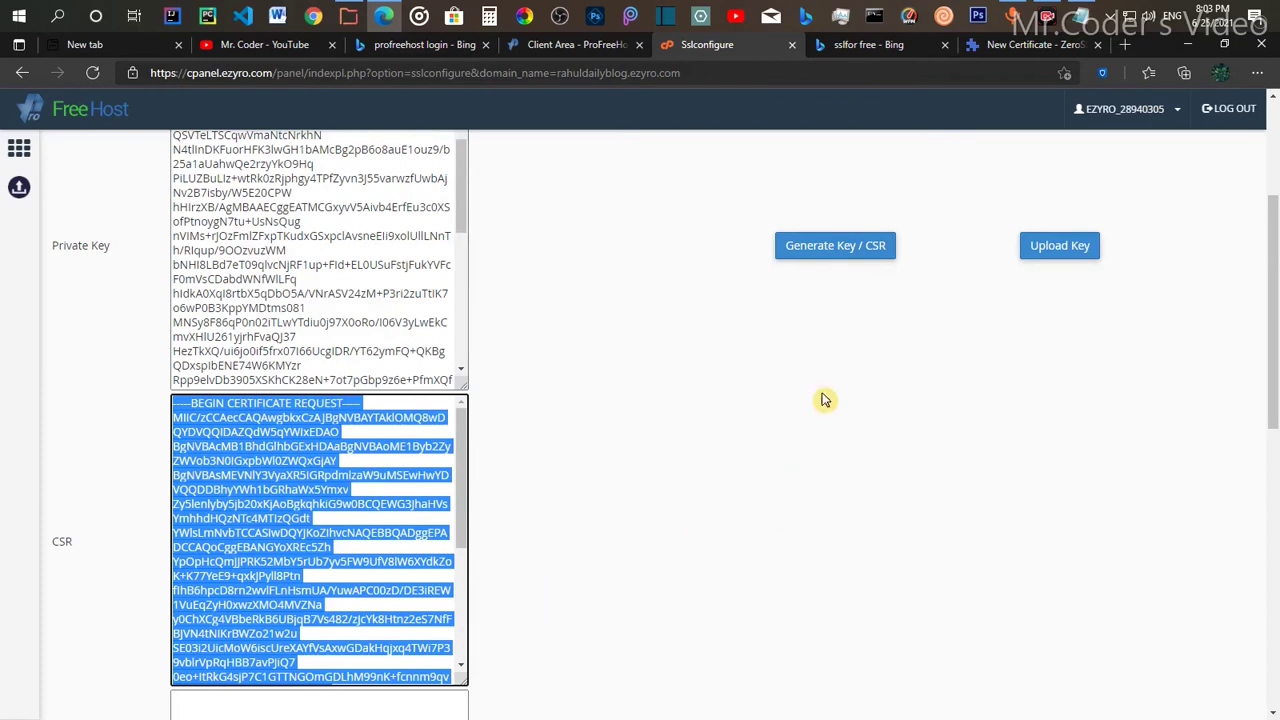
Step: Paste the copied CSR into ZeroSSL's 'Paste CSR here' box and complete the CSR & Contact step
{"action": "left_click", "coordinate": [990, 46]}
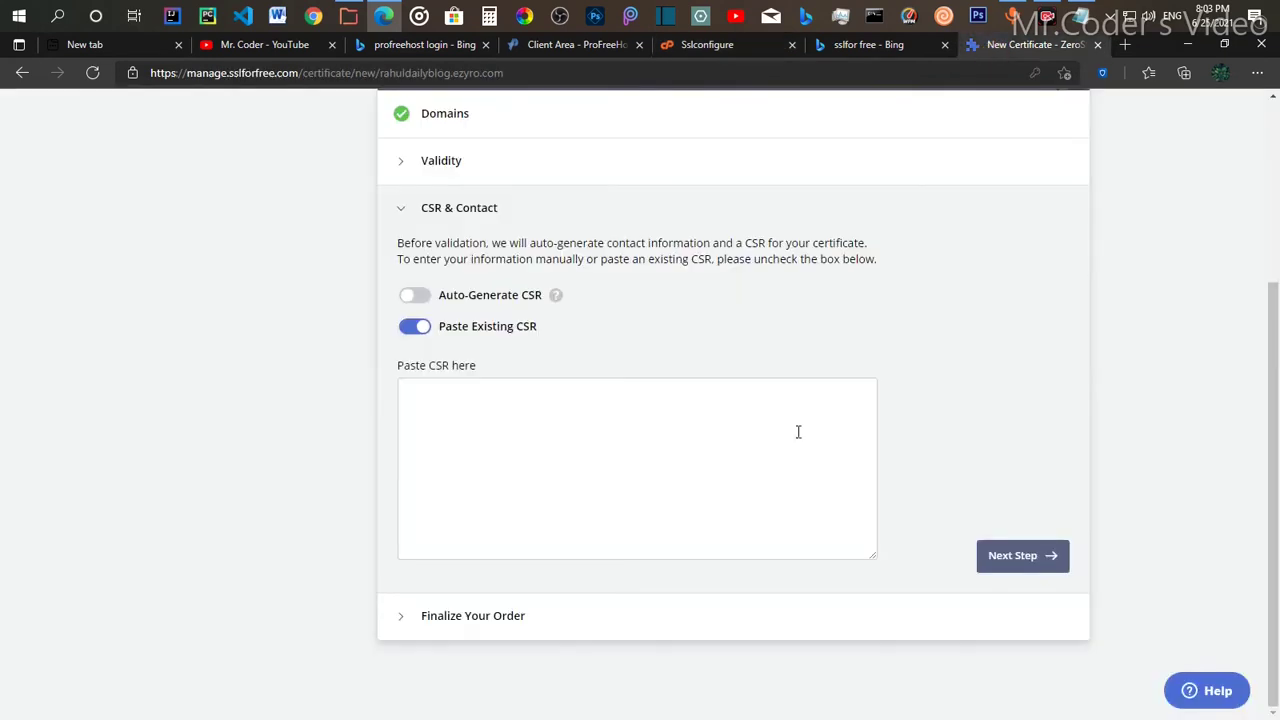
{"action": "left_click", "coordinate": [483, 402]}
{"action": "right_click", "coordinate": [480, 410]}
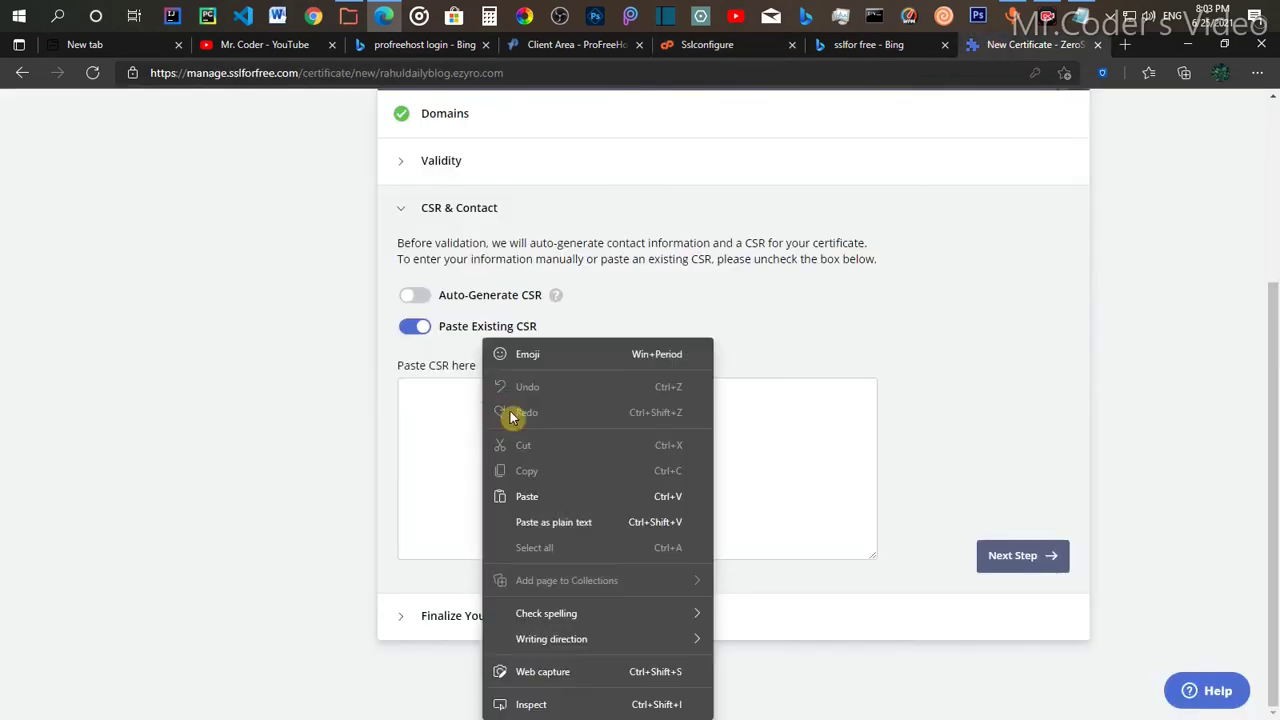
{"action": "left_click", "coordinate": [535, 493]}
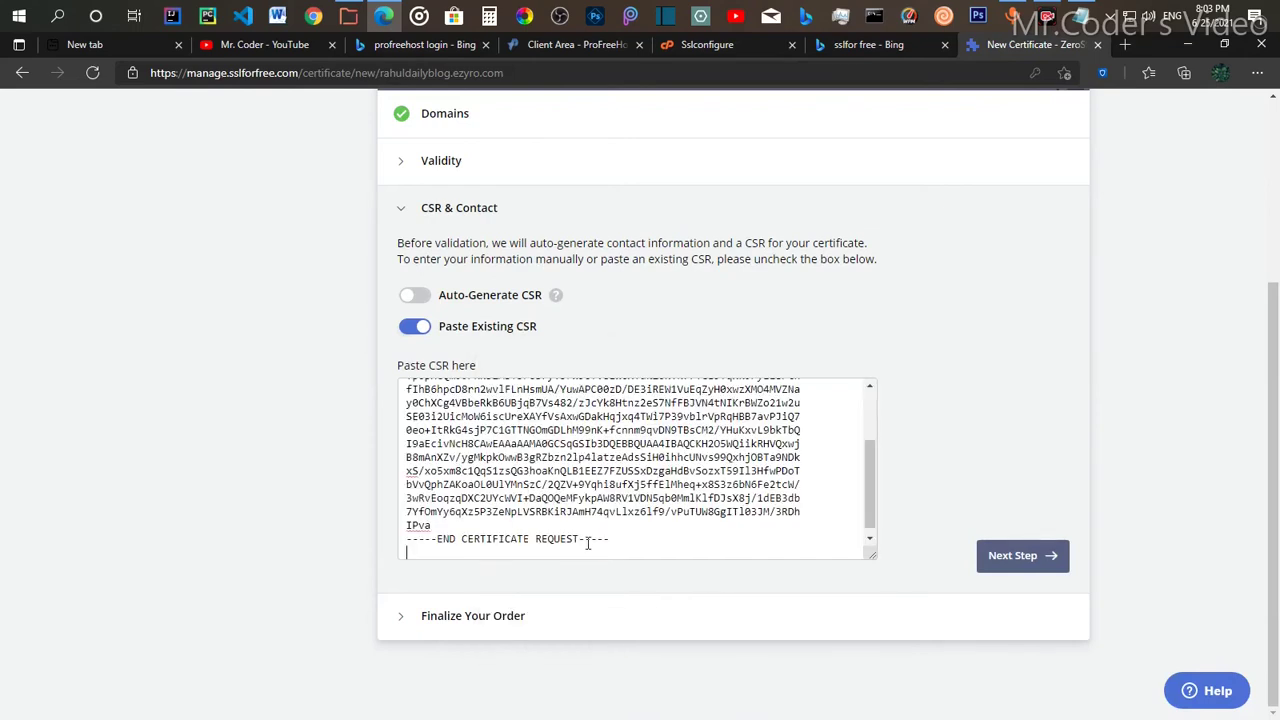
{"action": "left_click", "coordinate": [1022, 557]}
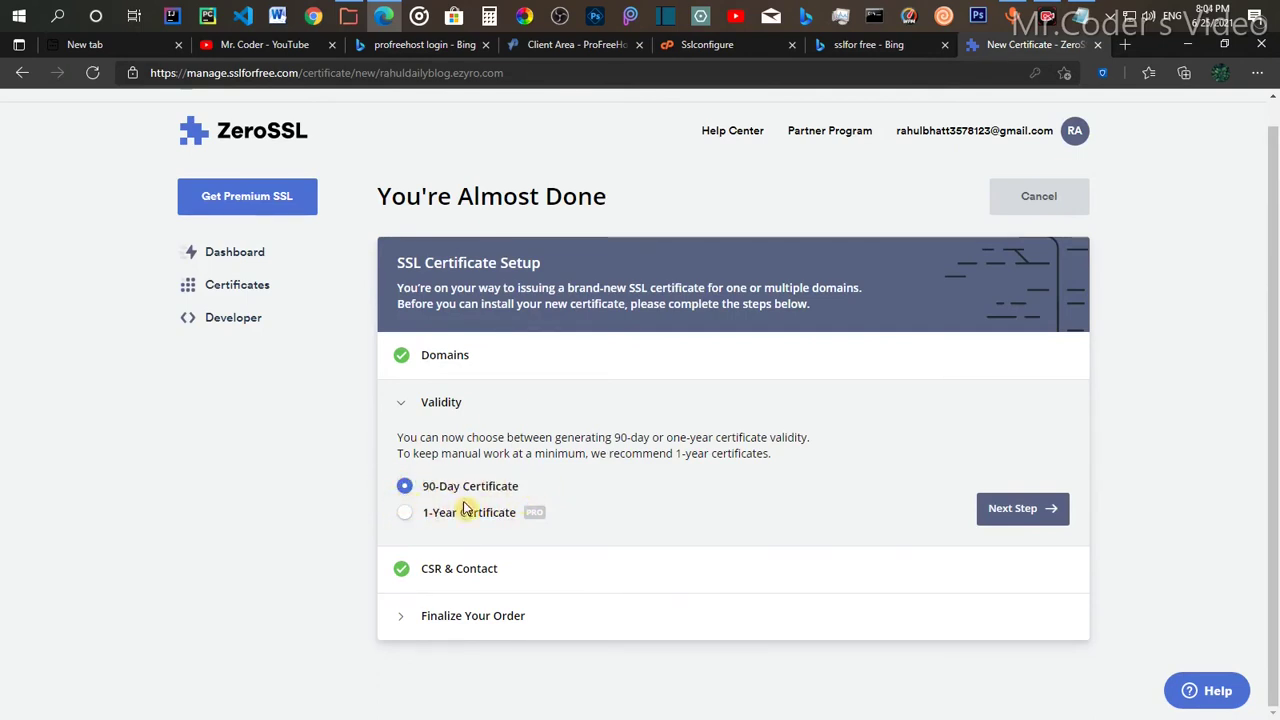
Step: Keep the 90-Day Certificate validity and create the certificate on the Free plan
{"action": "left_click", "coordinate": [992, 524]}
{"action": "scroll", "coordinate": [460, 560], "scroll_direction": "down", "scroll_amount": 2}
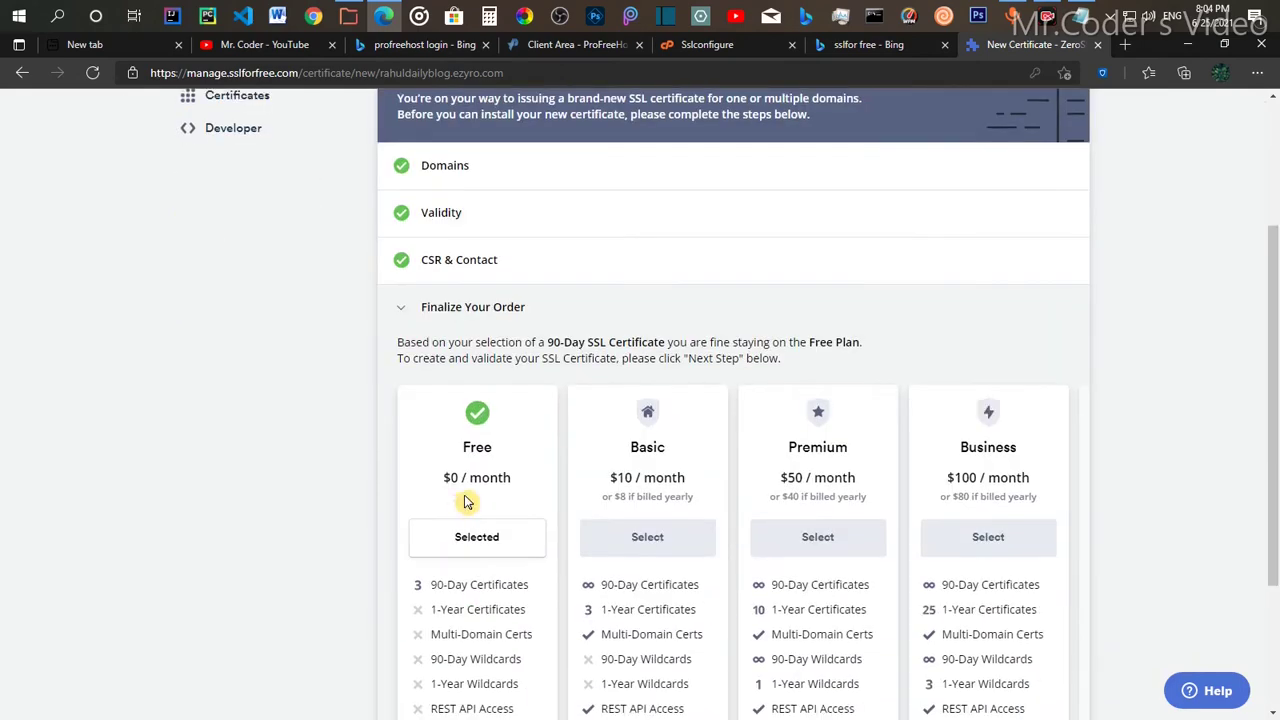
{"action": "scroll", "coordinate": [493, 655], "scroll_direction": "down", "scroll_amount": 2}
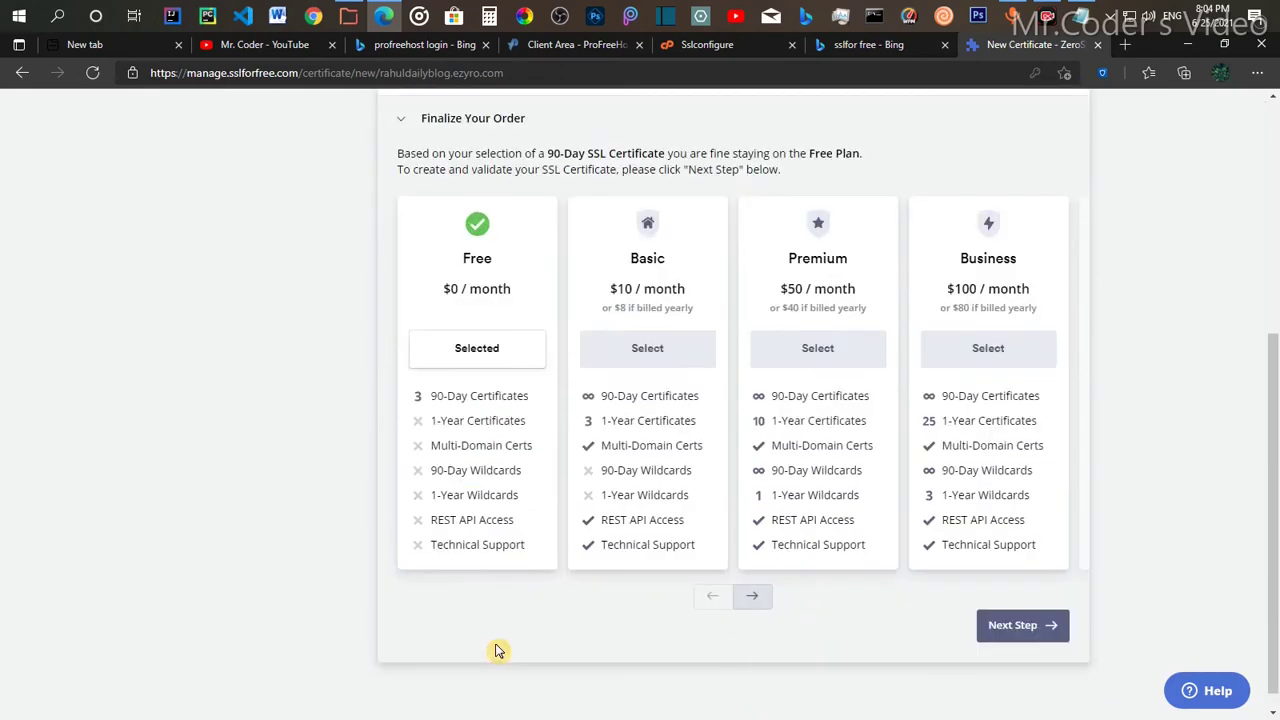
{"action": "left_click", "coordinate": [1042, 627]}
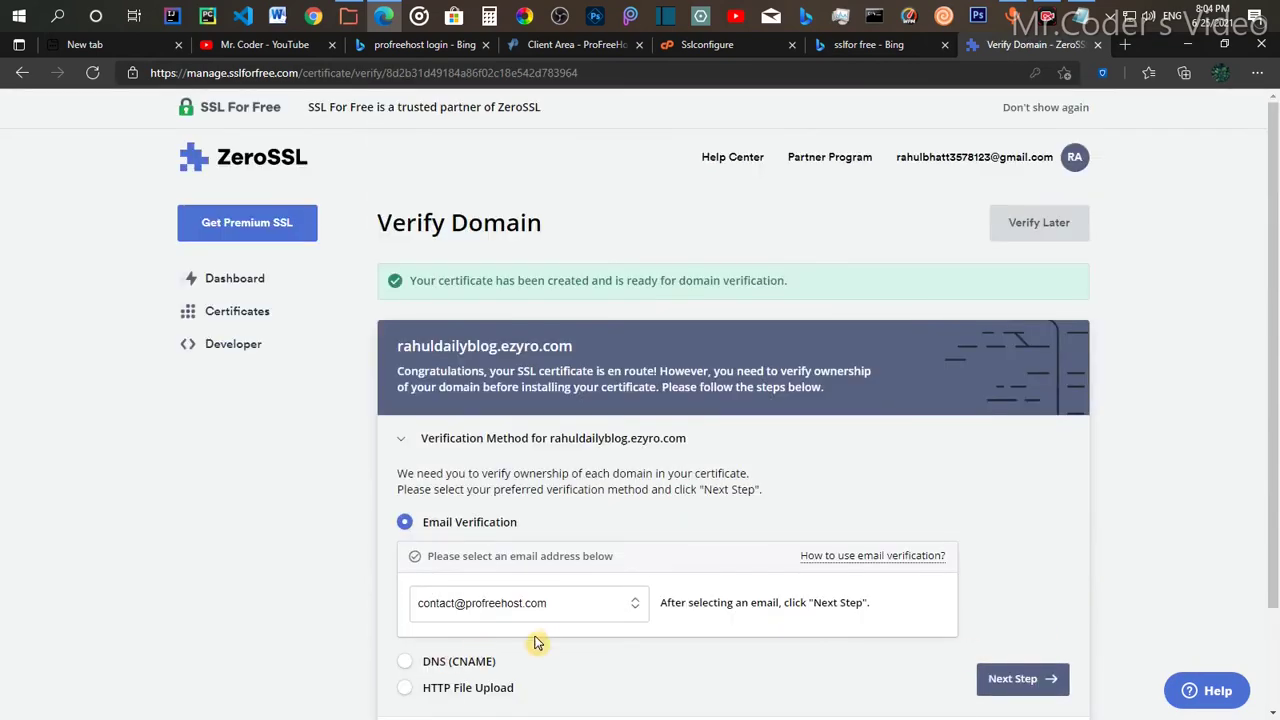
Step: Choose DNS (CNAME) verification and select the hash part of the CNAME record name
{"action": "scroll", "coordinate": [535, 643], "scroll_direction": "down", "scroll_amount": 2}
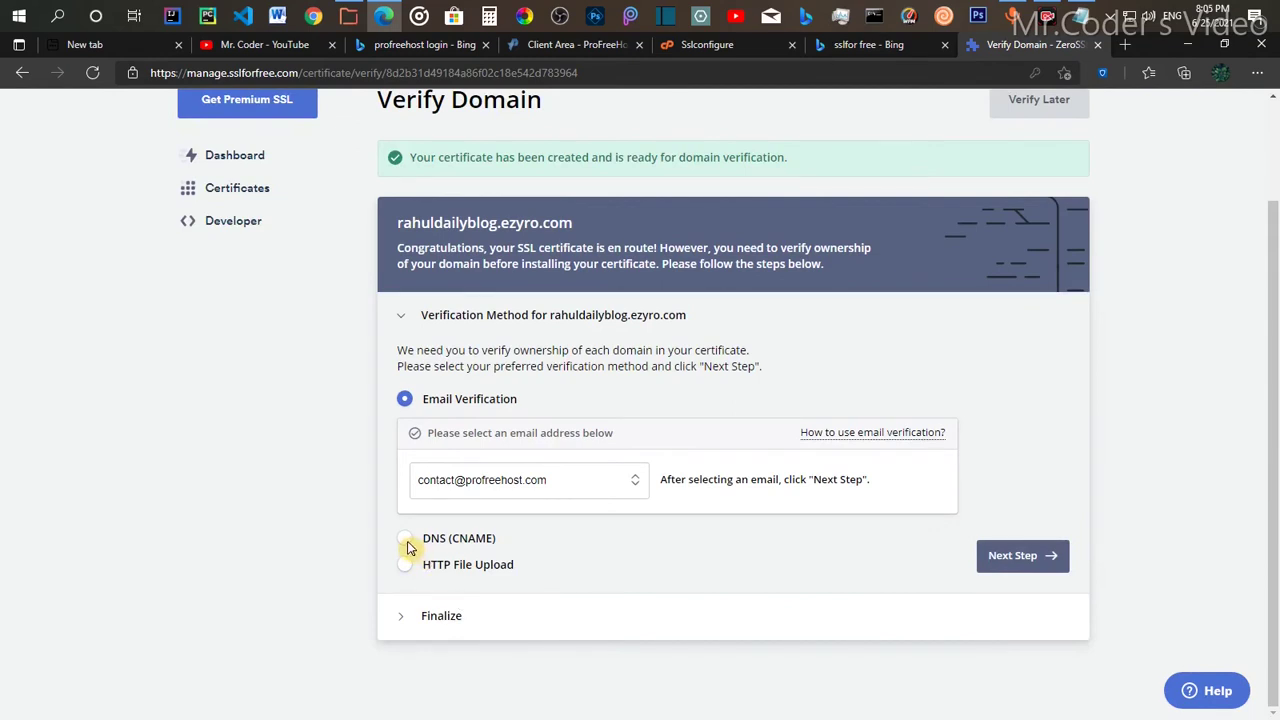
{"action": "left_click", "coordinate": [405, 540]}
{"action": "scroll", "coordinate": [412, 543], "scroll_direction": "down", "scroll_amount": 2}
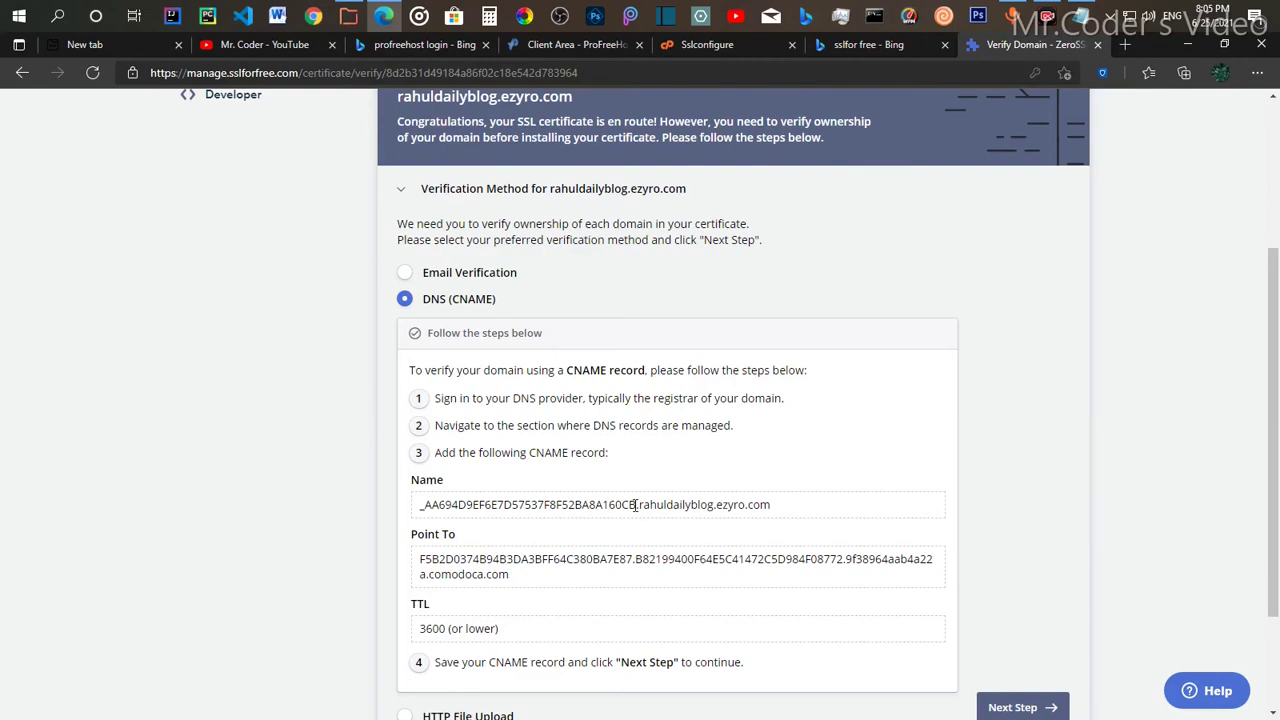
{"action": "left_click_drag", "start_coordinate": [634, 505], "coordinate": [417, 520]}
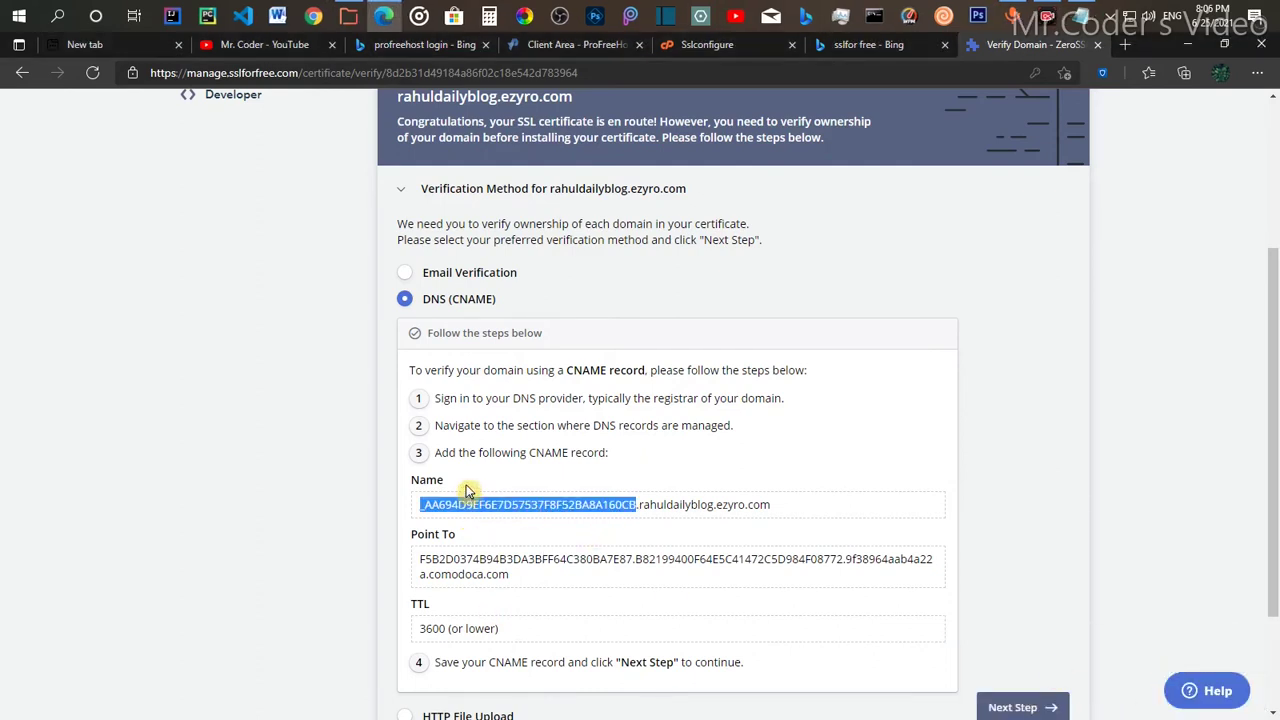
Step: Go back to the control panel home page and open CNAME Records under Advanced
{"action": "left_click", "coordinate": [728, 46]}
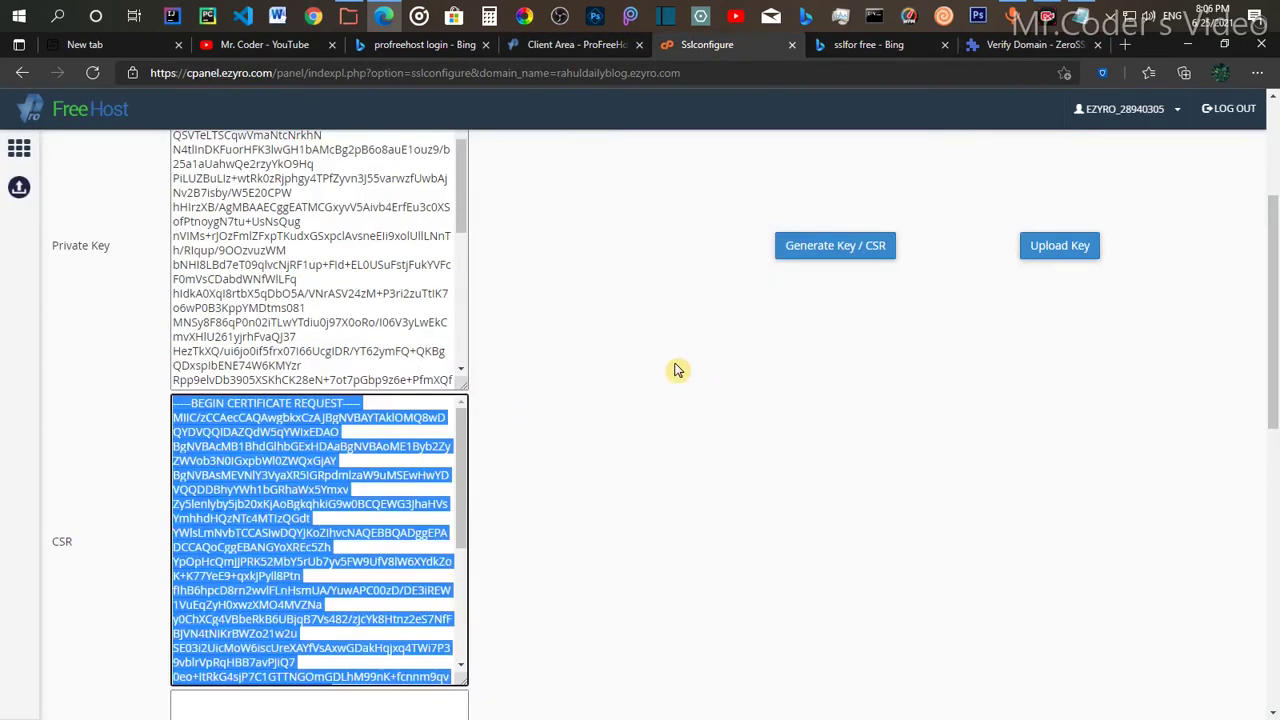
{"action": "left_click", "coordinate": [590, 384]}
{"action": "scroll", "coordinate": [22, 220], "scroll_direction": "up", "scroll_amount": 2}
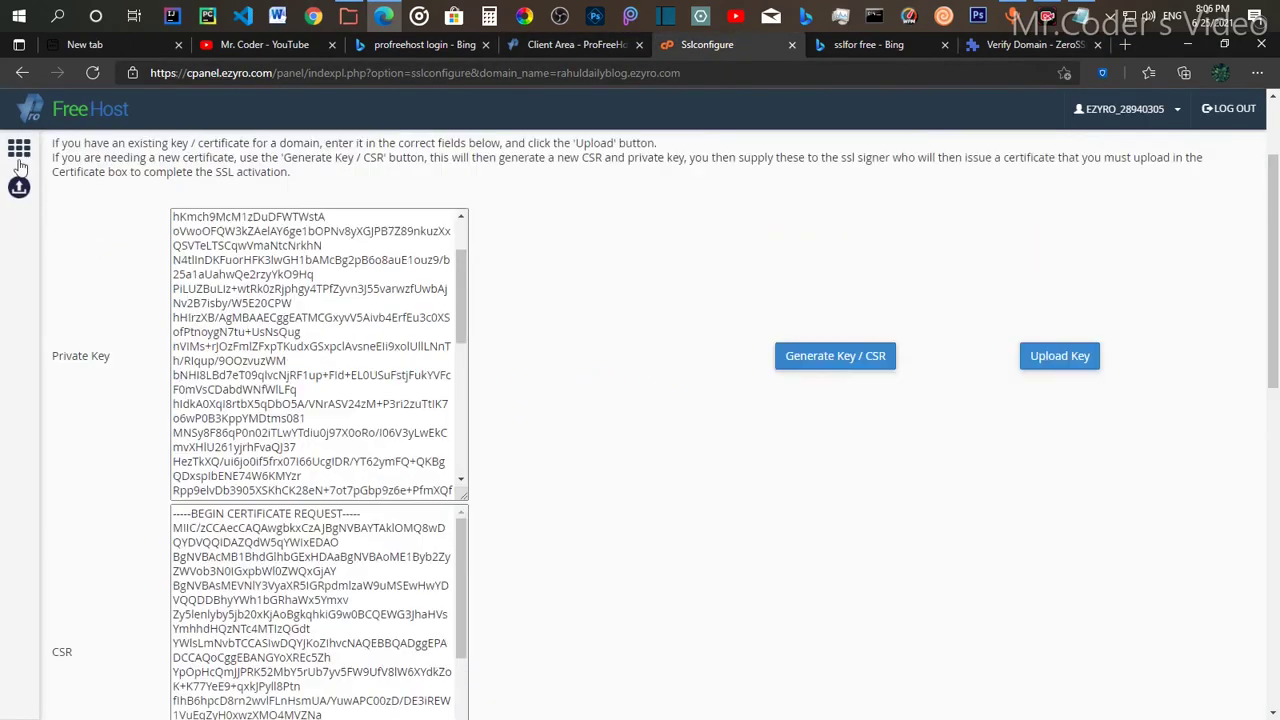
{"action": "left_click", "coordinate": [19, 148]}
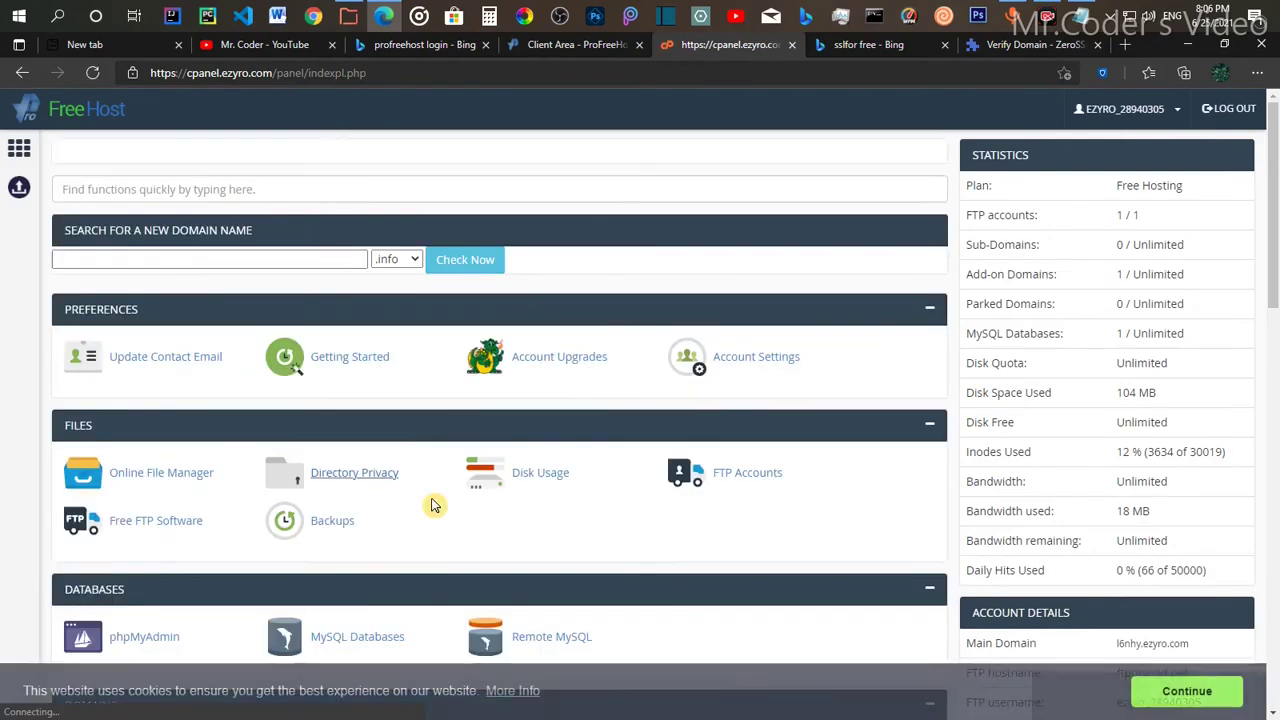
{"action": "scroll", "coordinate": [429, 506], "scroll_direction": "down", "scroll_amount": 2}
{"action": "scroll", "coordinate": [165, 502], "scroll_direction": "down", "scroll_amount": 1}
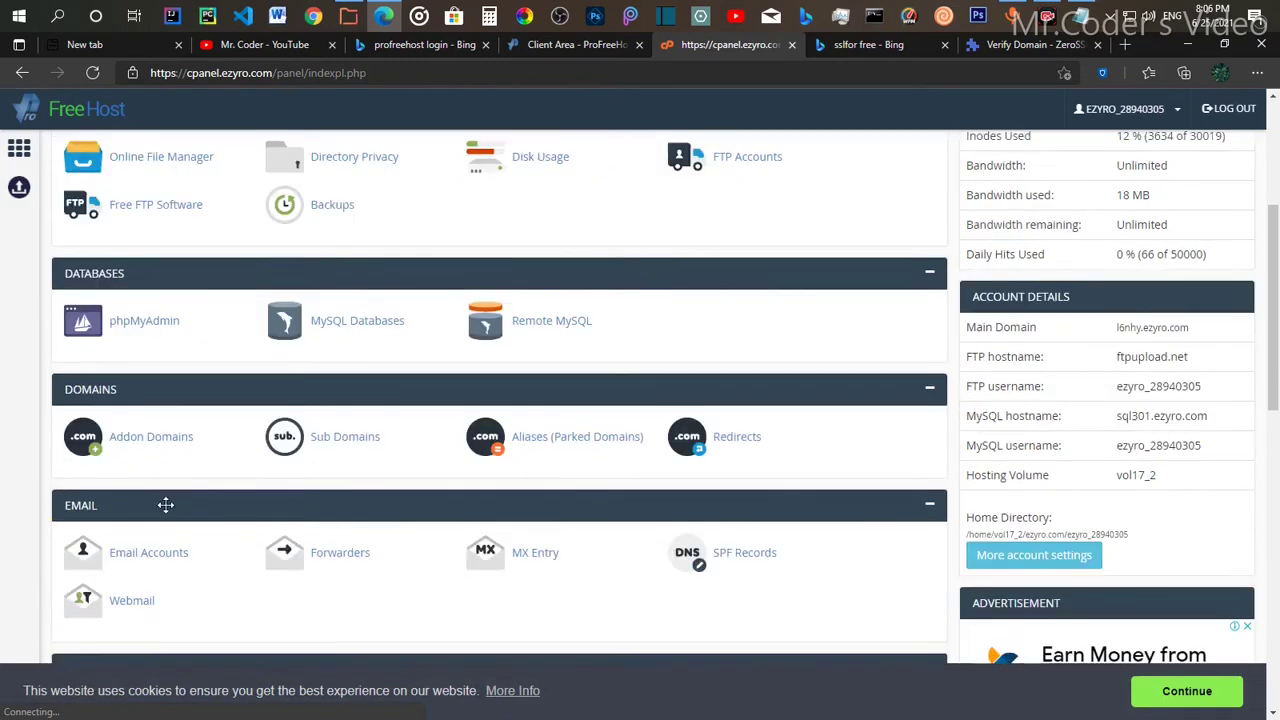
{"action": "scroll", "coordinate": [158, 498], "scroll_direction": "down", "scroll_amount": 3}
{"action": "scroll", "coordinate": [156, 500], "scroll_direction": "down", "scroll_amount": 2}
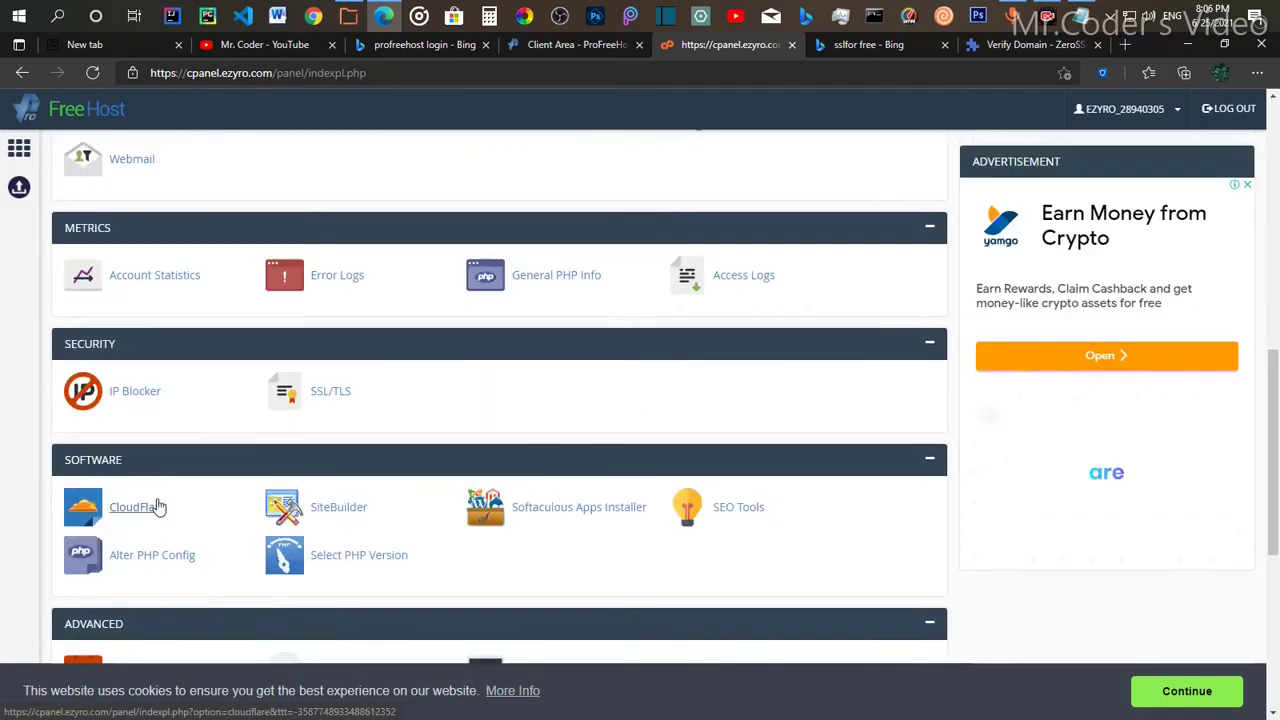
{"action": "scroll", "coordinate": [120, 460], "scroll_direction": "down", "scroll_amount": 2}
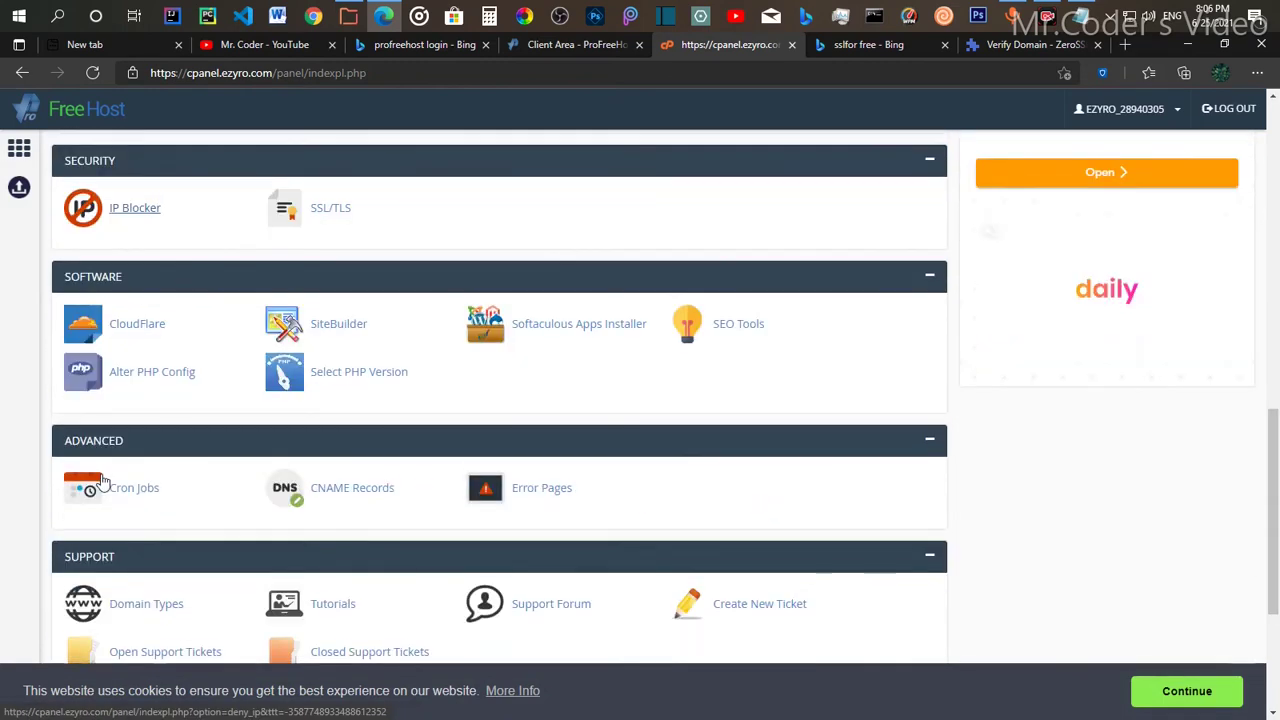
{"action": "scroll", "coordinate": [355, 434], "scroll_direction": "down", "scroll_amount": 1}
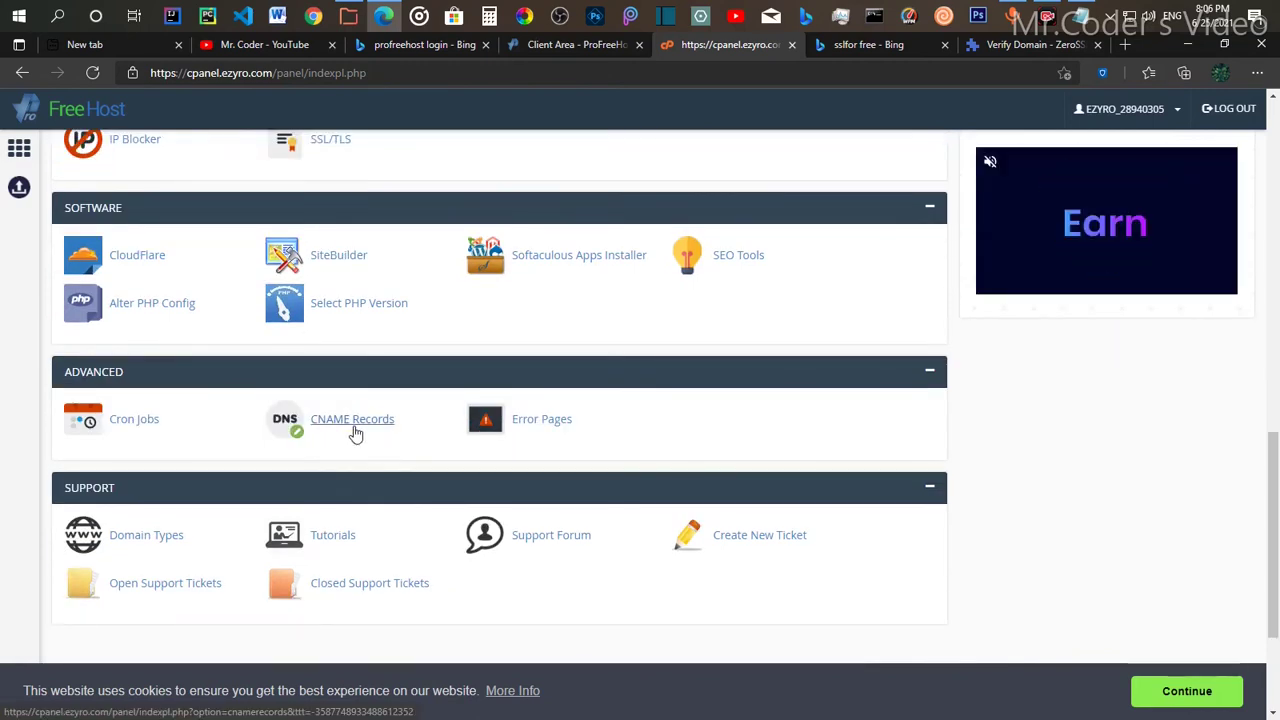
{"action": "left_click", "coordinate": [353, 429]}
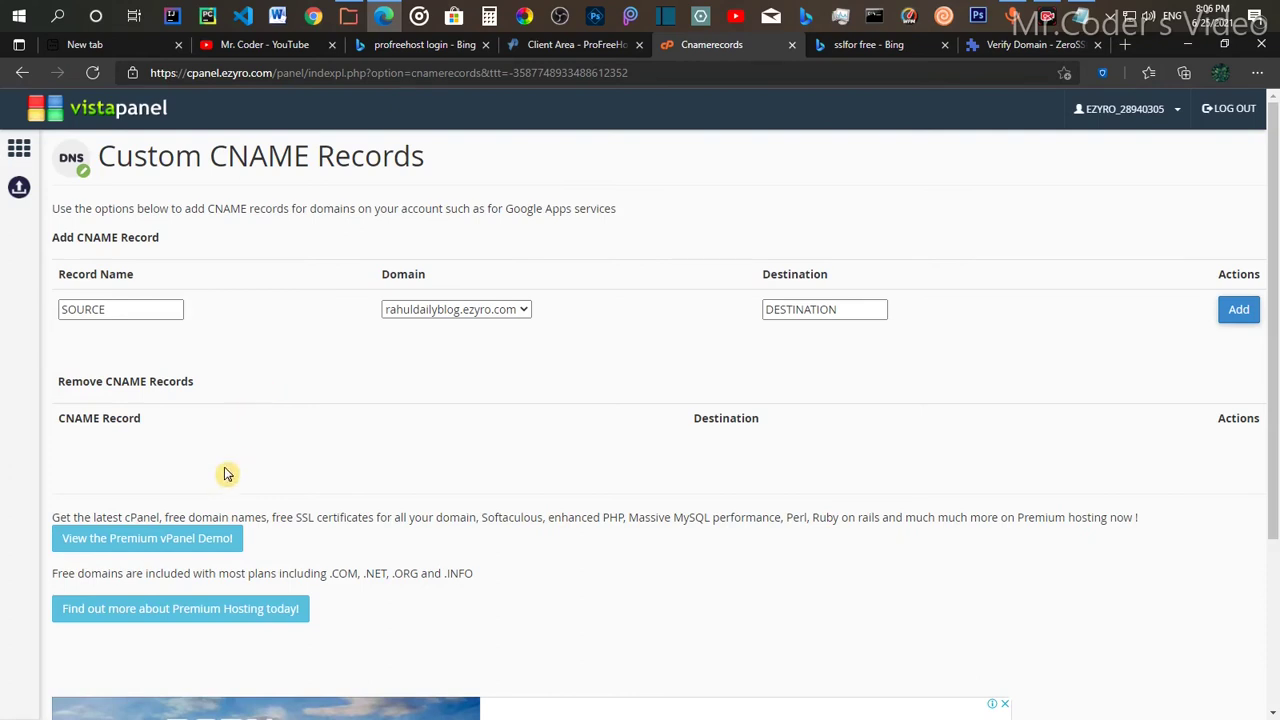
Step: Paste ZeroSSL's hash as the Record Name, keeping rahuldailyblog.ezyro.com as the domain
{"action": "left_click", "coordinate": [144, 311]}
{"action": "right_click", "coordinate": [146, 311]}
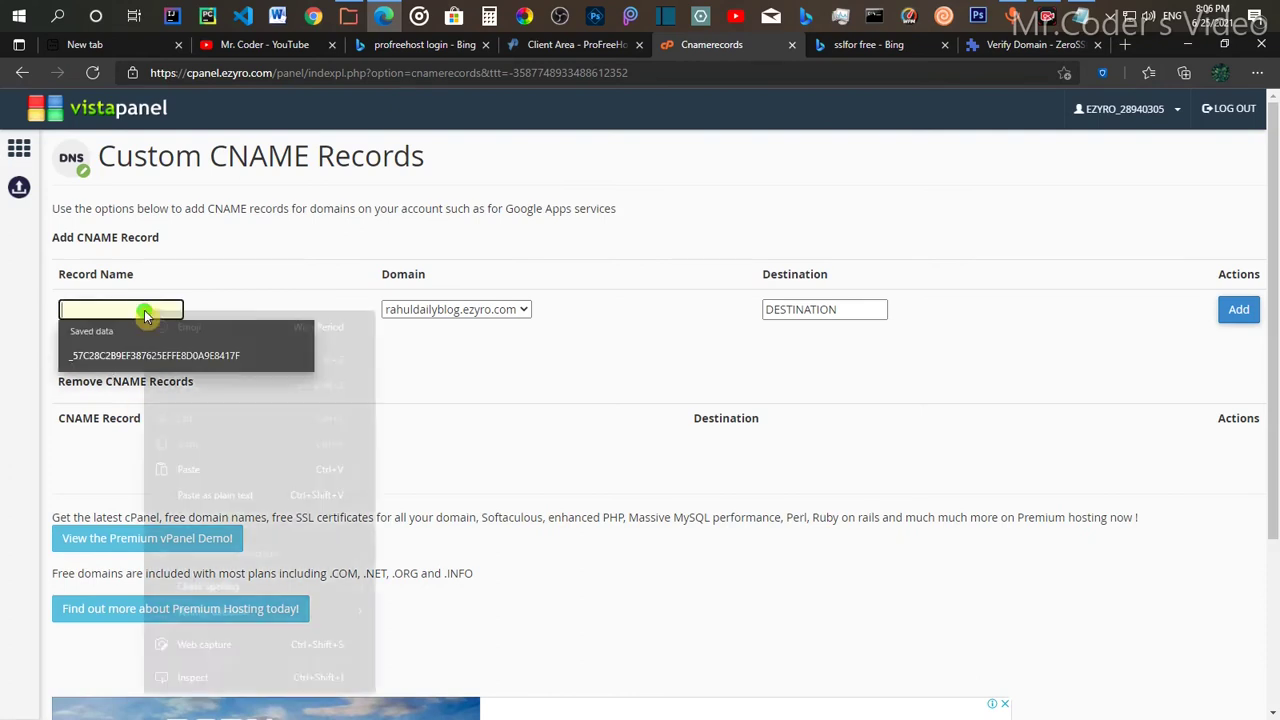
{"action": "left_click", "coordinate": [218, 469]}
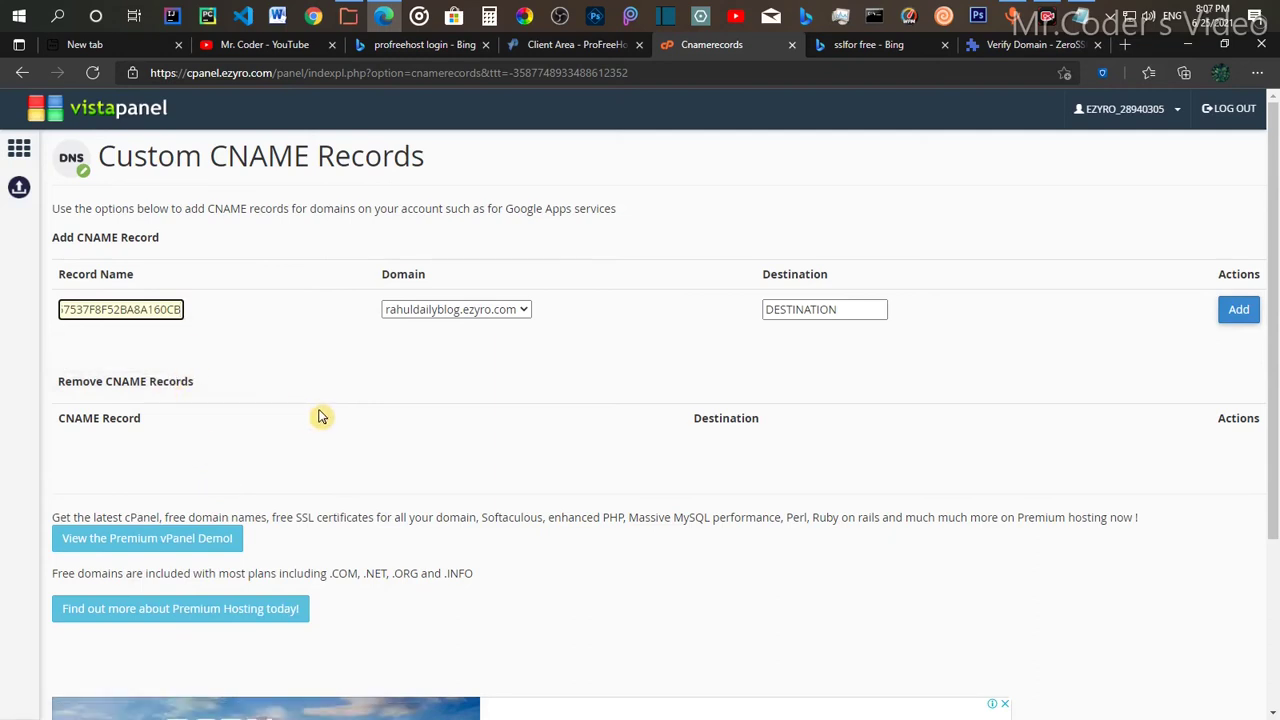
{"action": "left_click", "coordinate": [423, 357]}
{"action": "left_click", "coordinate": [512, 312]}
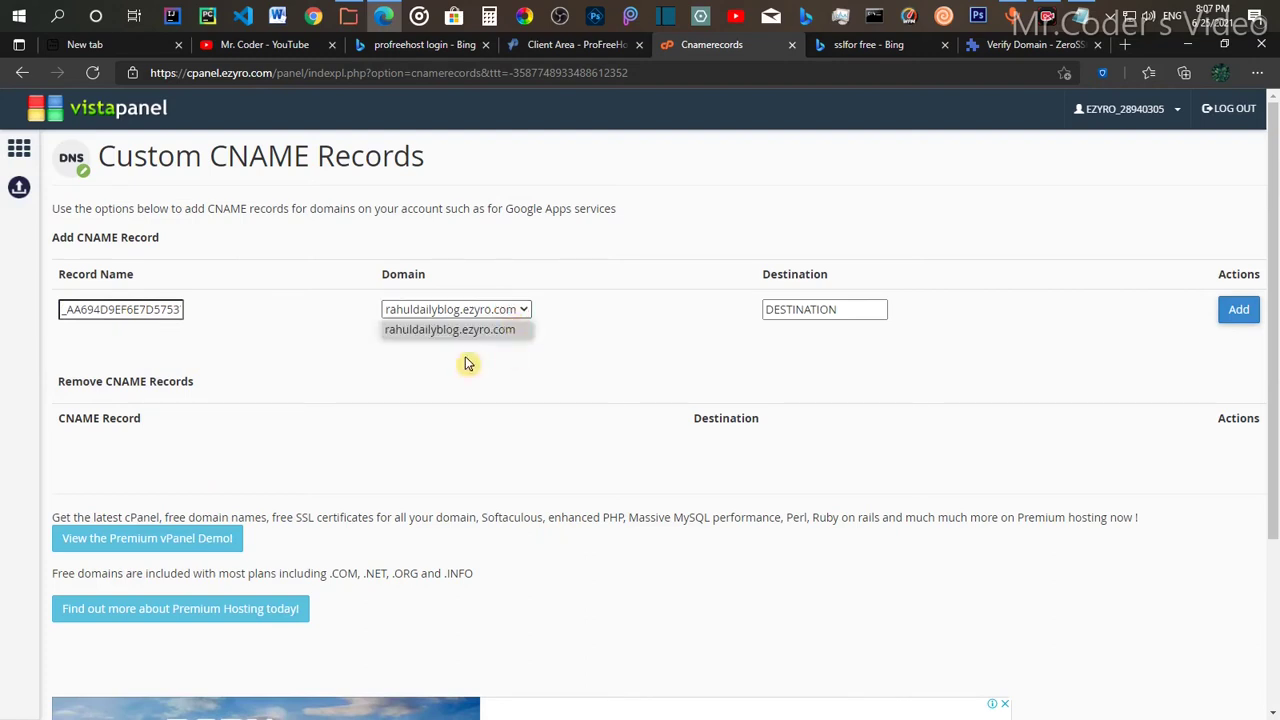
{"action": "left_click", "coordinate": [468, 363]}
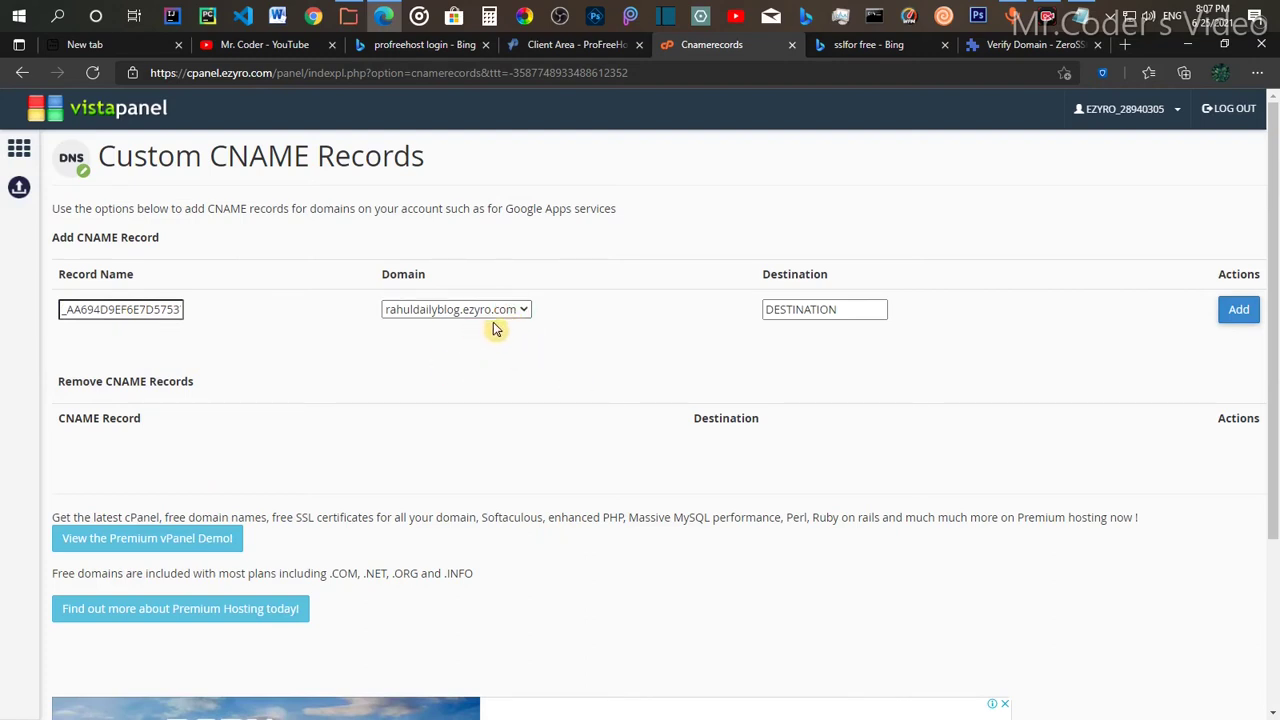
Step: Copy ZeroSSL's comodoca.com Point To value into Destination and add the CNAME record
{"action": "left_click", "coordinate": [806, 310]}
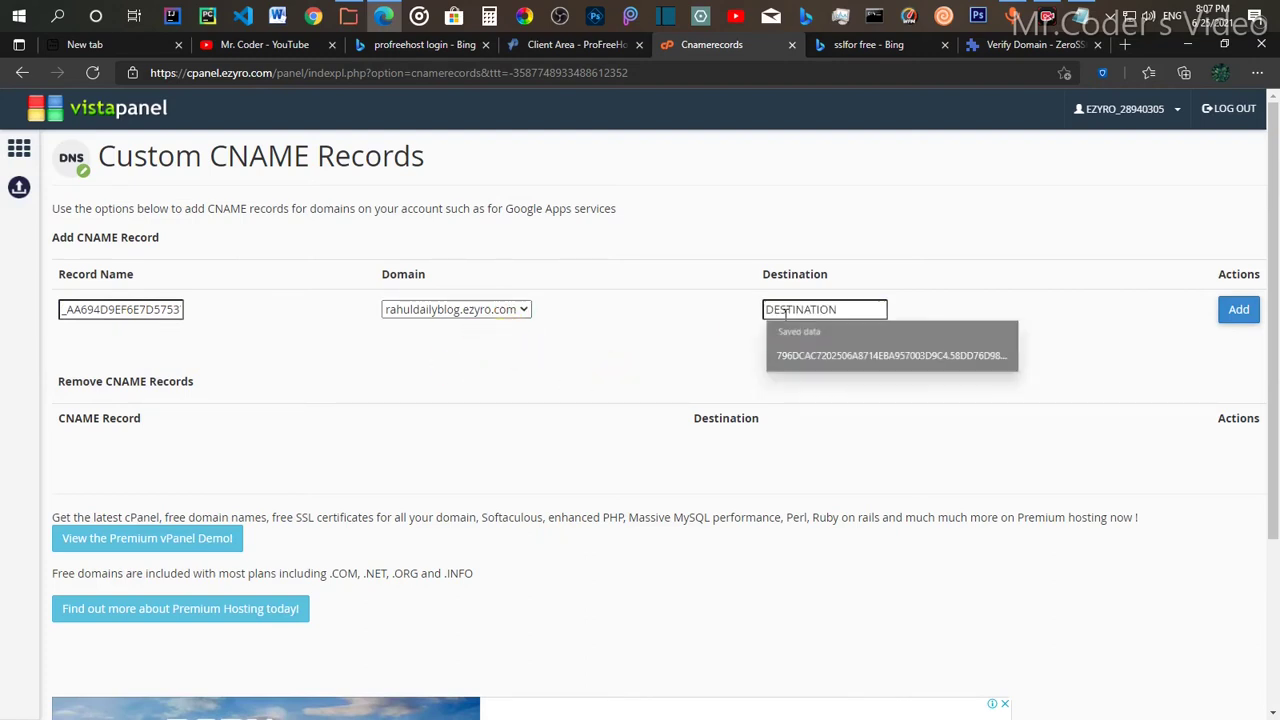
{"action": "left_click", "coordinate": [794, 308]}
{"action": "left_click", "coordinate": [707, 344]}
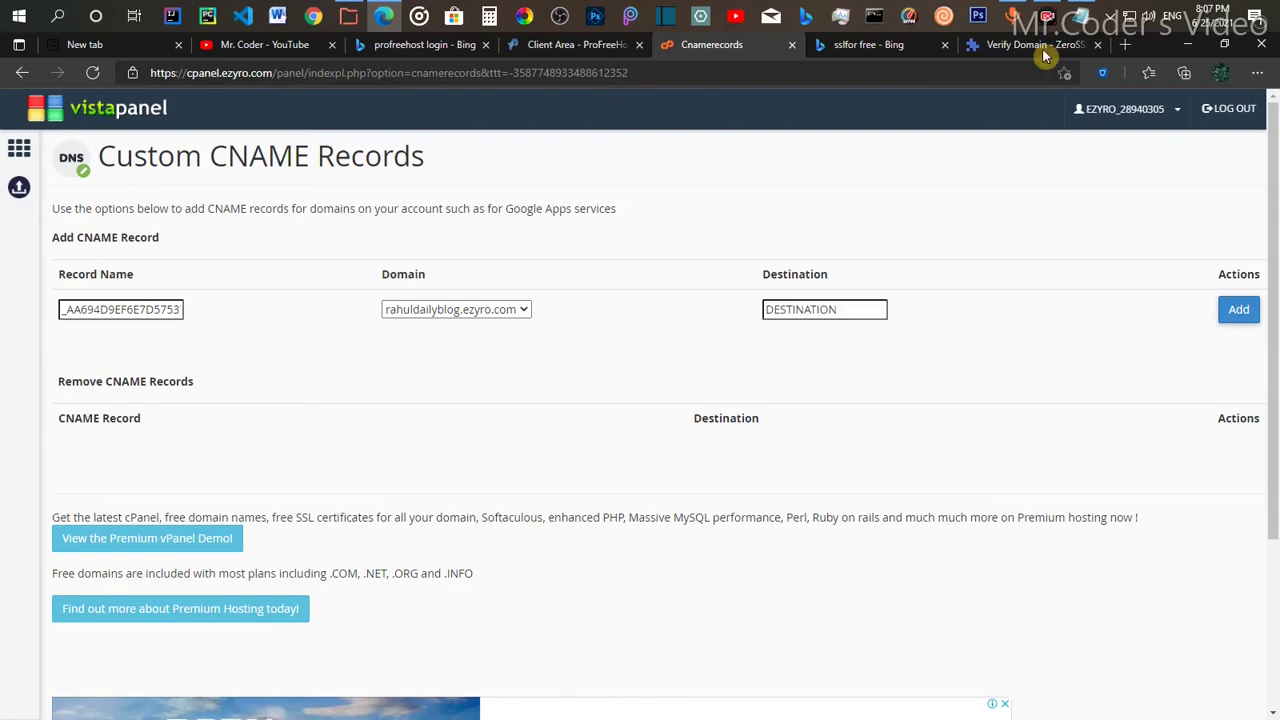
{"action": "left_click", "coordinate": [1040, 46]}
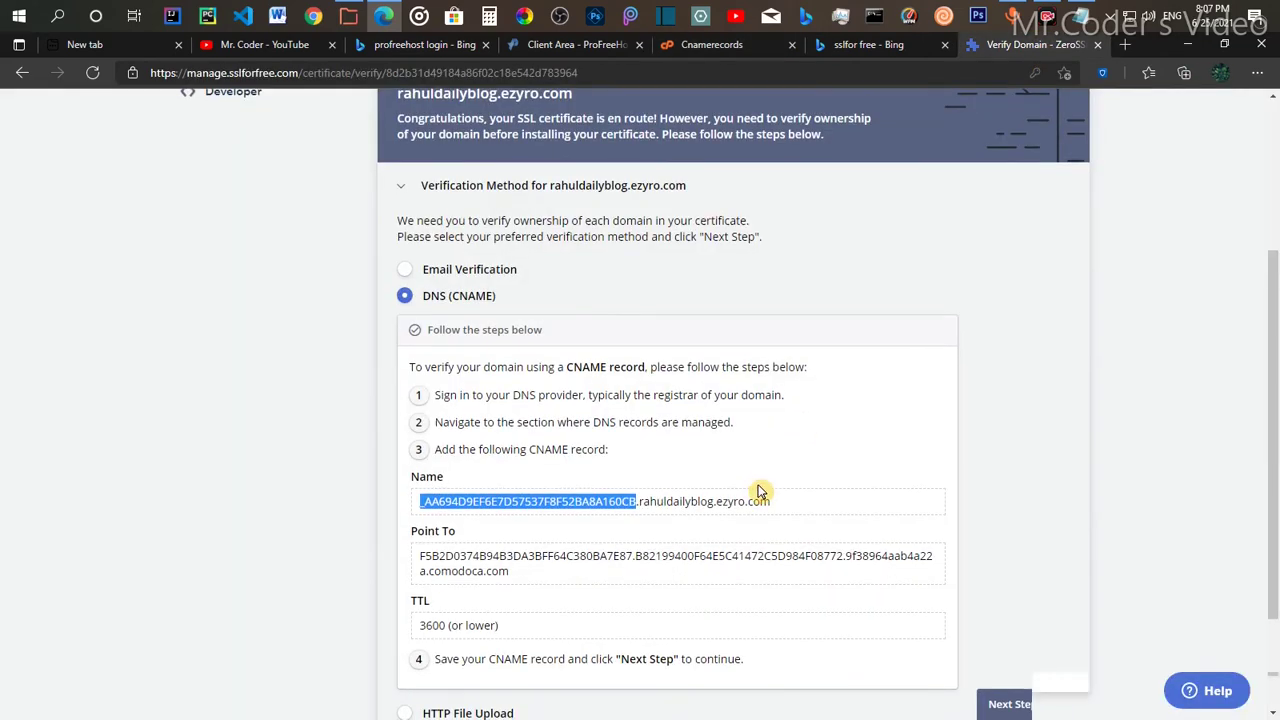
{"action": "scroll", "coordinate": [758, 492], "scroll_direction": "down", "scroll_amount": 2}
{"action": "left_click", "coordinate": [465, 412]}
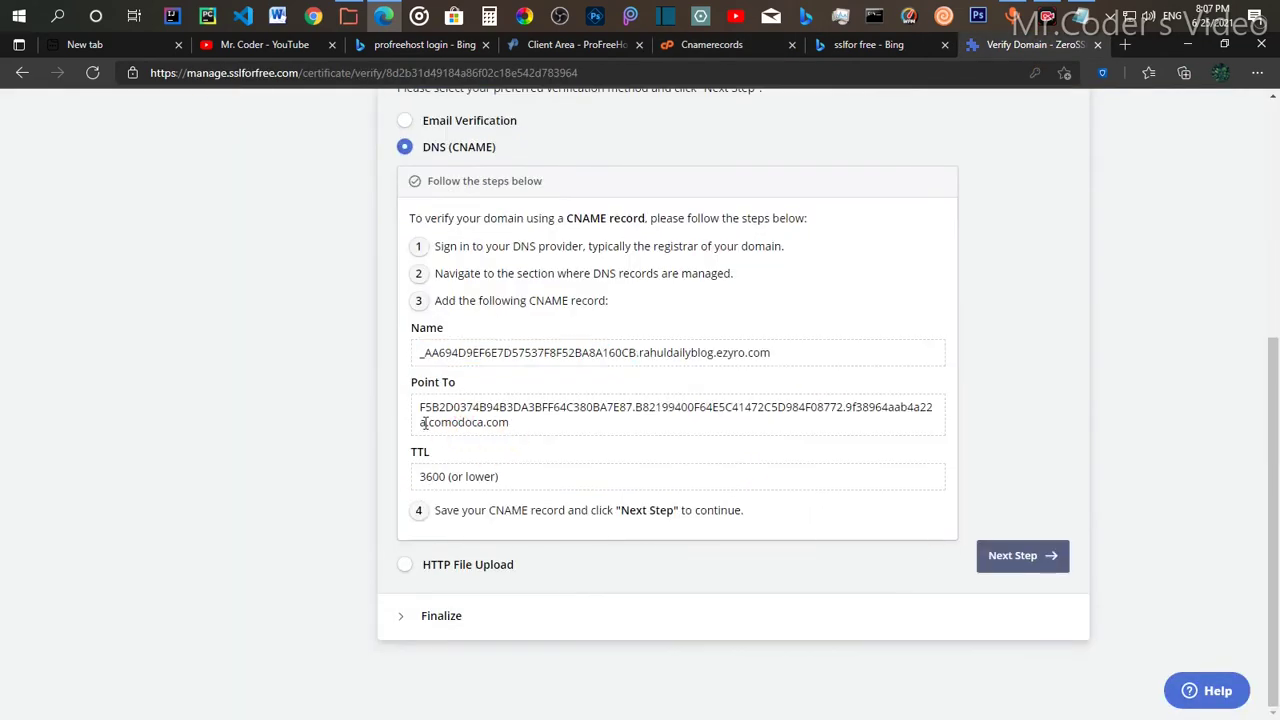
{"action": "left_click_drag", "start_coordinate": [421, 410], "coordinate": [529, 440]}
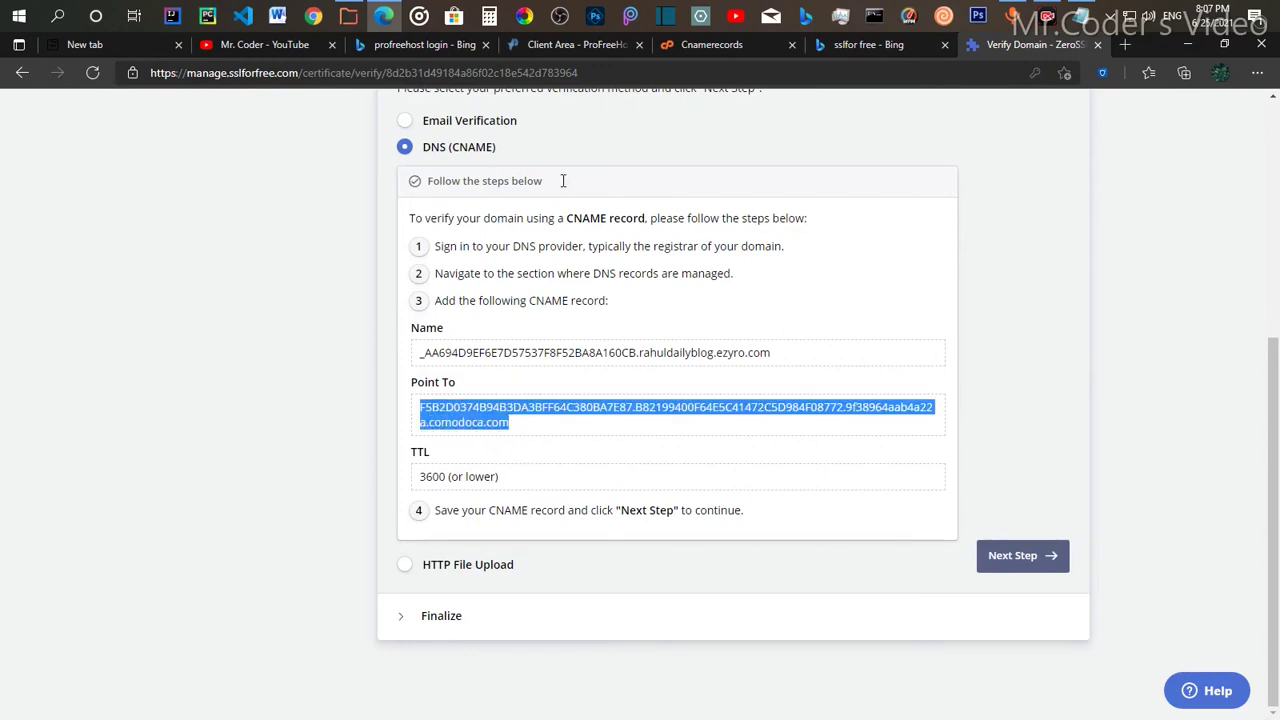
{"action": "left_click", "coordinate": [710, 46]}
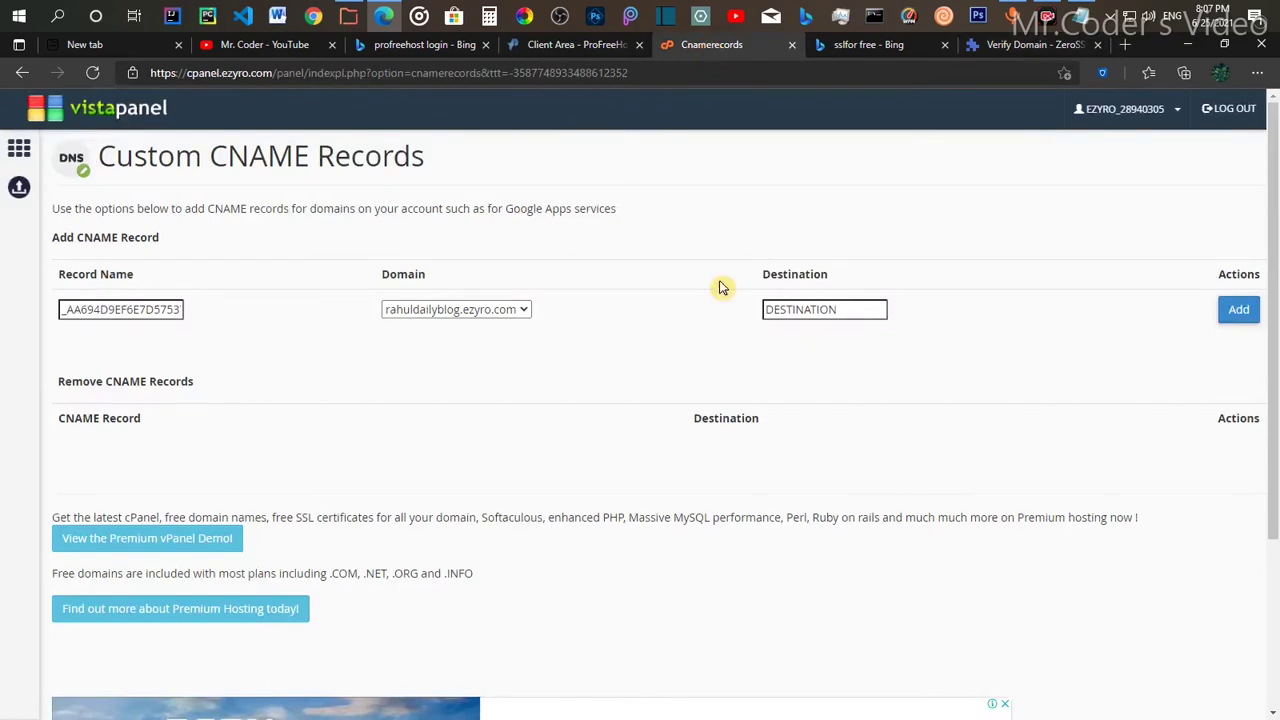
{"action": "left_click", "coordinate": [782, 310]}
{"action": "right_click", "coordinate": [783, 310]}
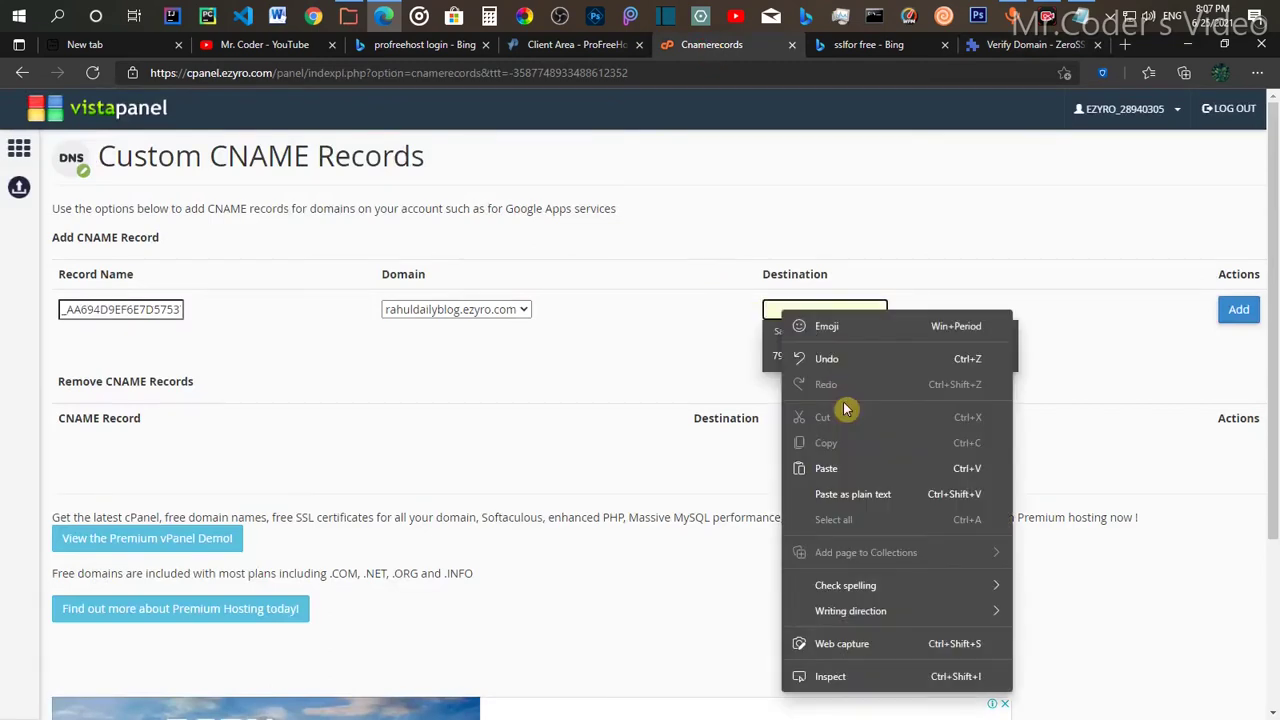
{"action": "left_click", "coordinate": [827, 468]}
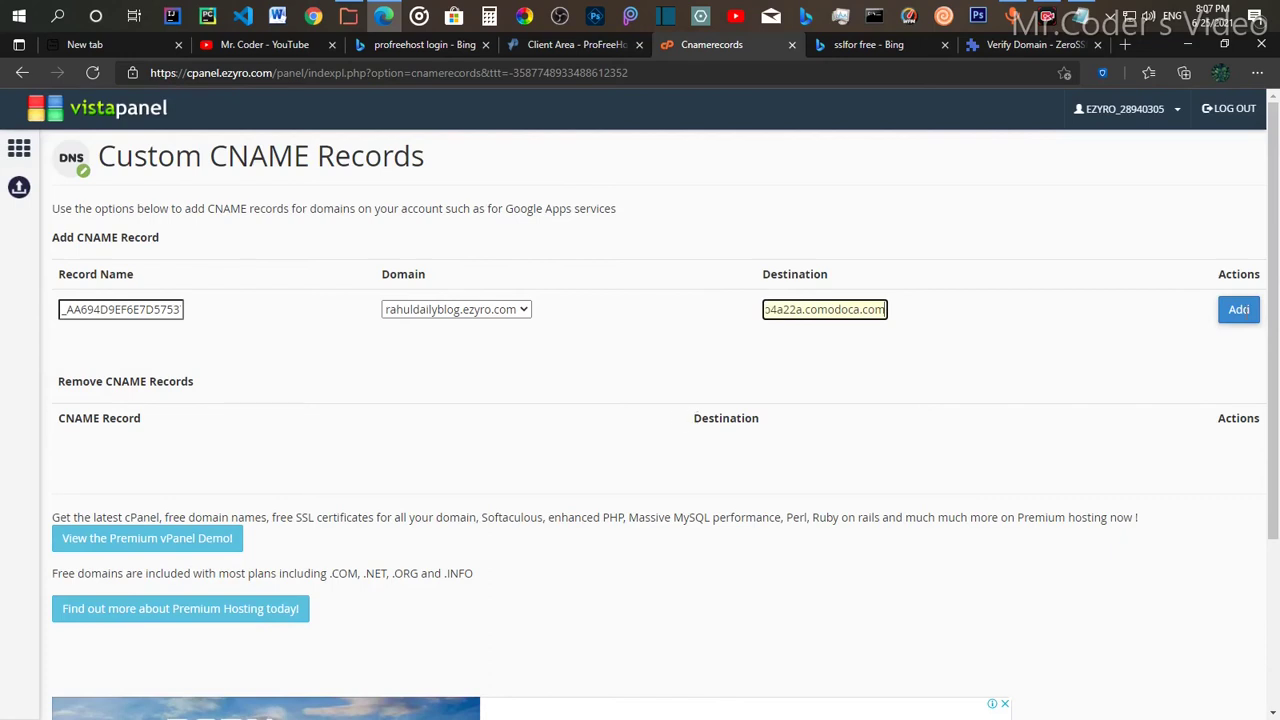
{"action": "left_click", "coordinate": [1232, 314]}
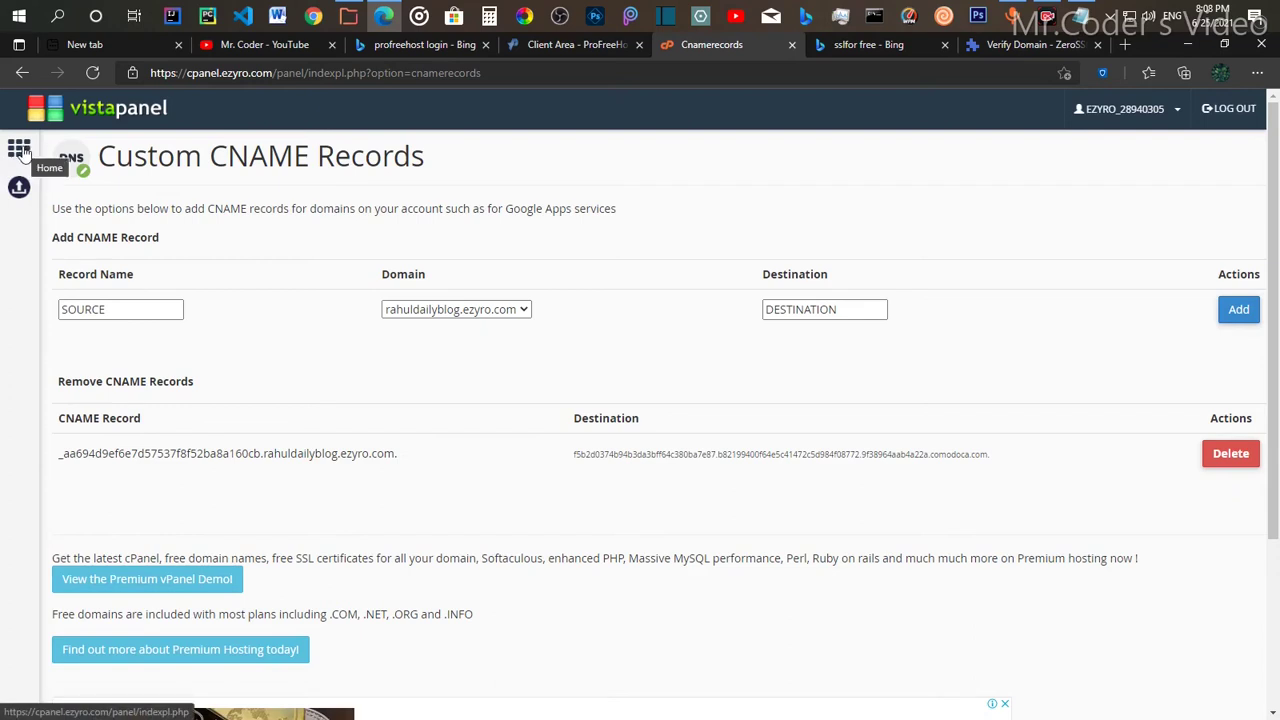
Step: Reopen Security > SSL/TLS > Configure for rahuldailyblog.ezyro.com to reach the empty Certificate box
{"action": "left_click", "coordinate": [22, 149]}
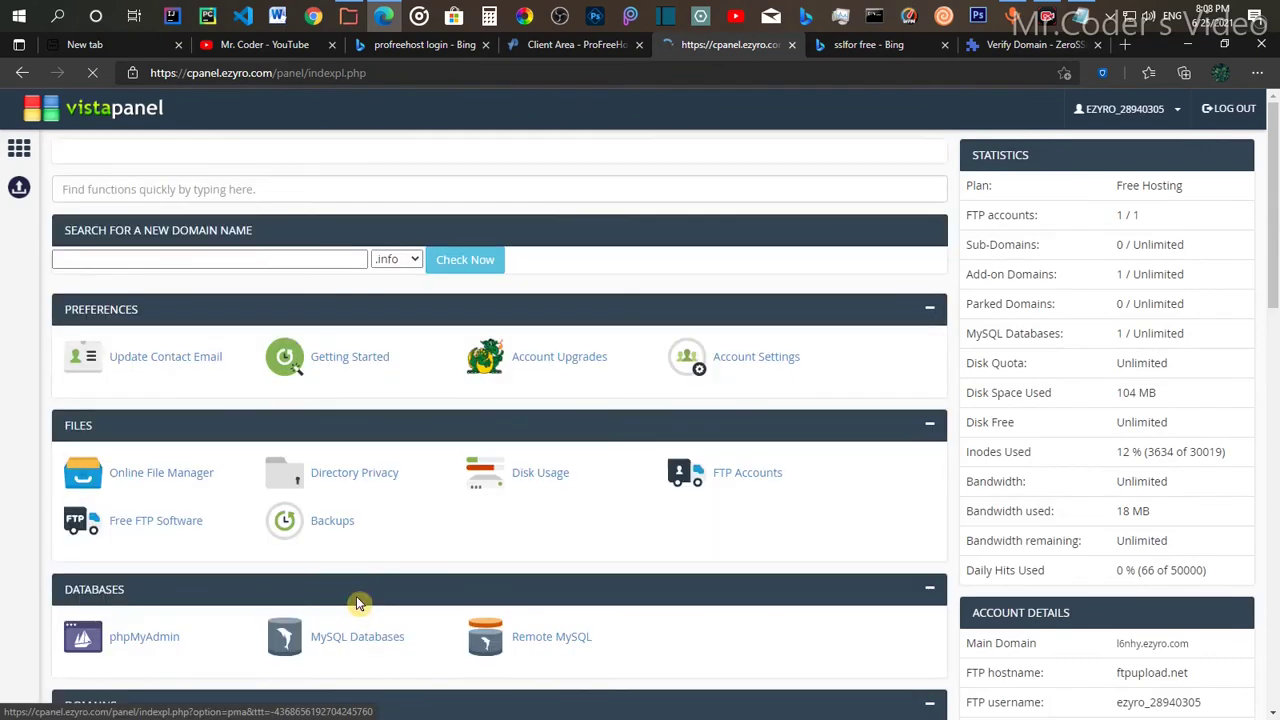
{"action": "scroll", "coordinate": [452, 594], "scroll_direction": "down", "scroll_amount": 2}
{"action": "scroll", "coordinate": [452, 594], "scroll_direction": "down", "scroll_amount": 6}
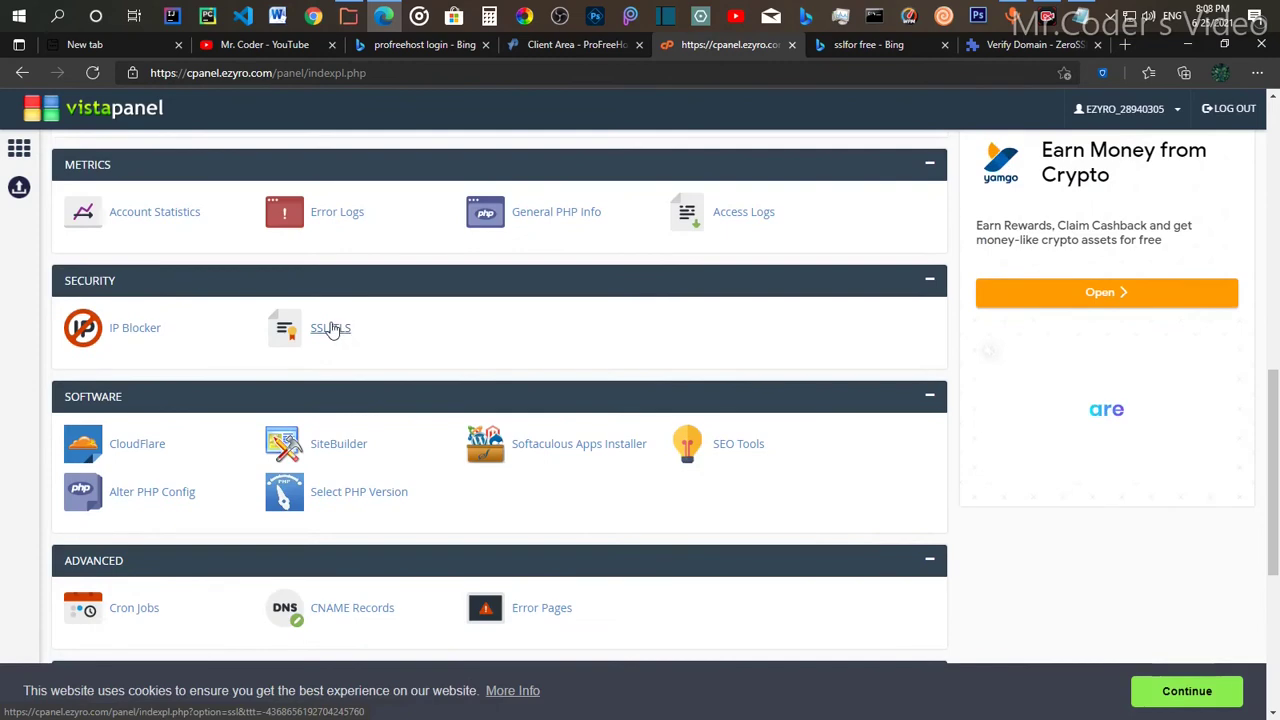
{"action": "left_click", "coordinate": [341, 336]}
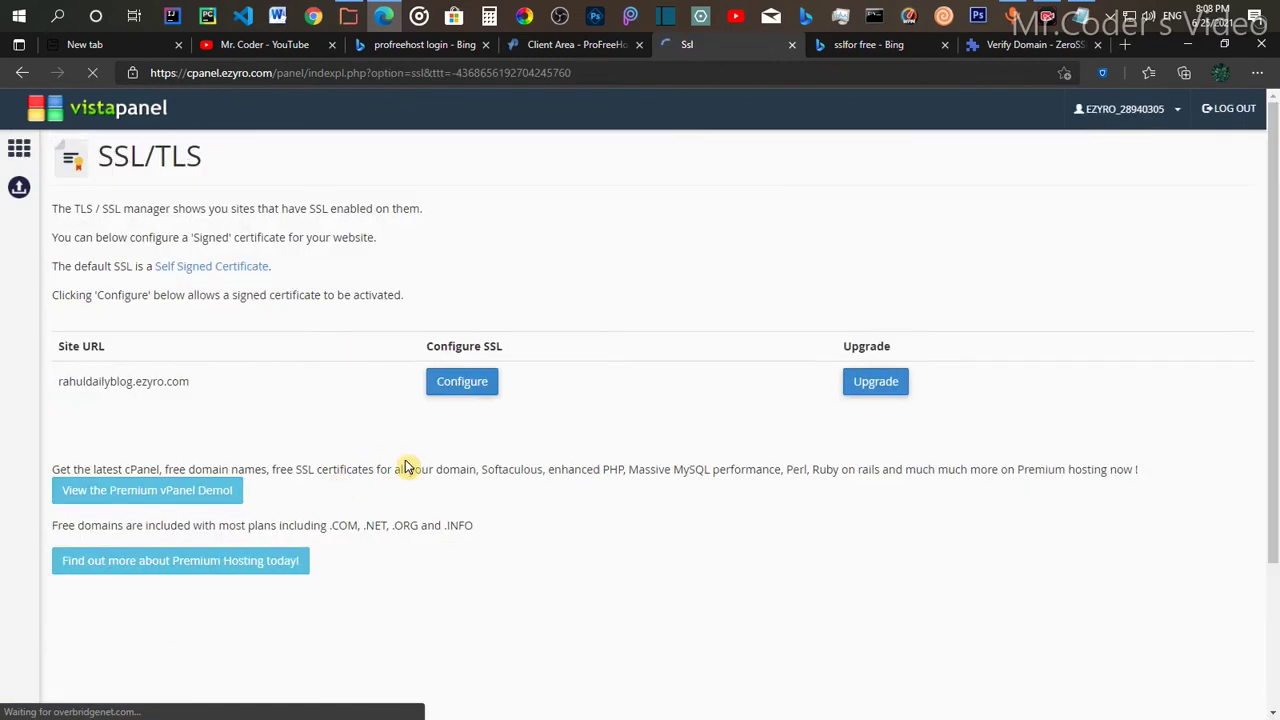
{"action": "left_click", "coordinate": [473, 393]}
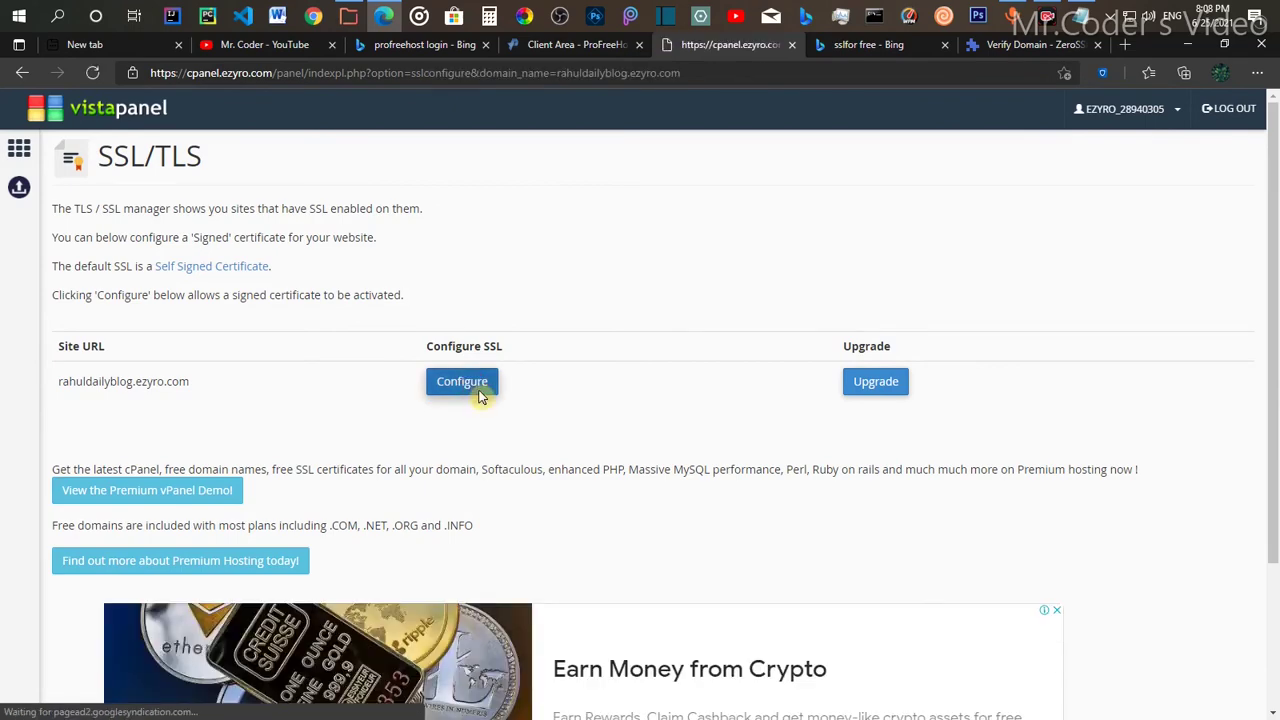
{"action": "scroll", "coordinate": [578, 621], "scroll_direction": "down", "scroll_amount": 3}
{"action": "scroll", "coordinate": [578, 621], "scroll_direction": "down", "scroll_amount": 5}
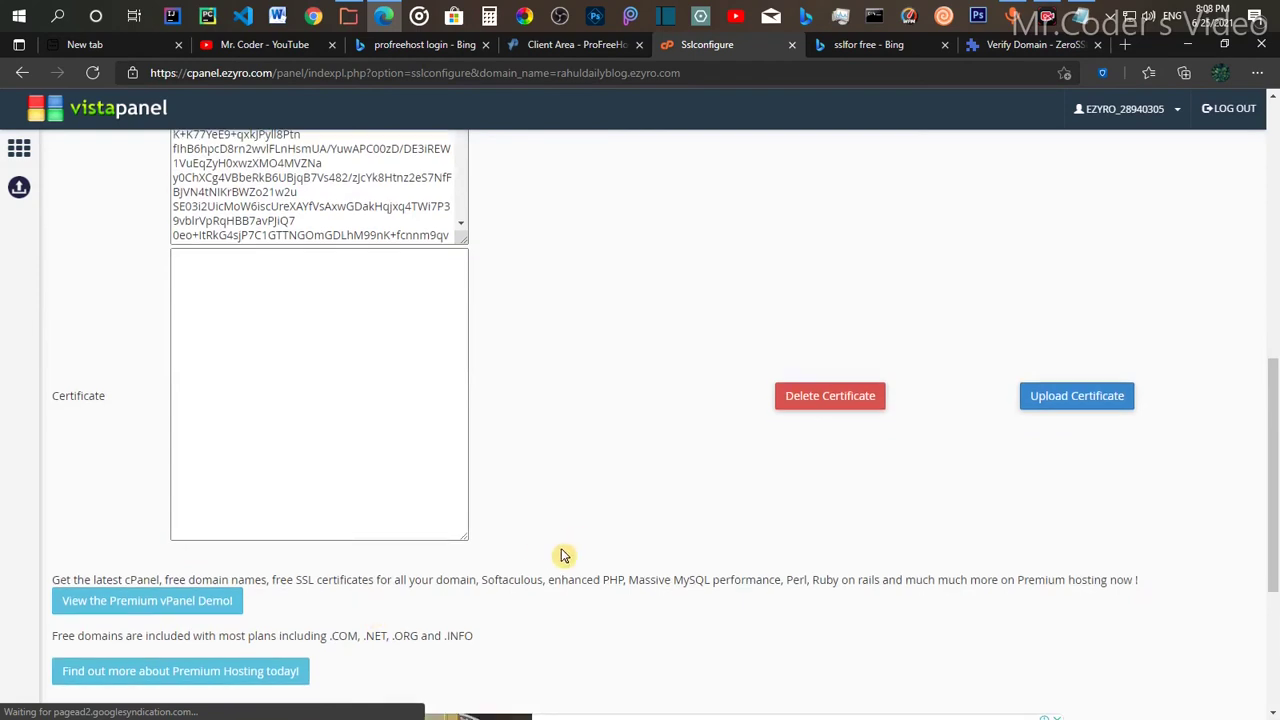
Step: Proceed to ZeroSSL's Finalize step and start verifying rahuldailyblog.ezyro.com via DNS (CNAME)
{"action": "left_click", "coordinate": [987, 53]}
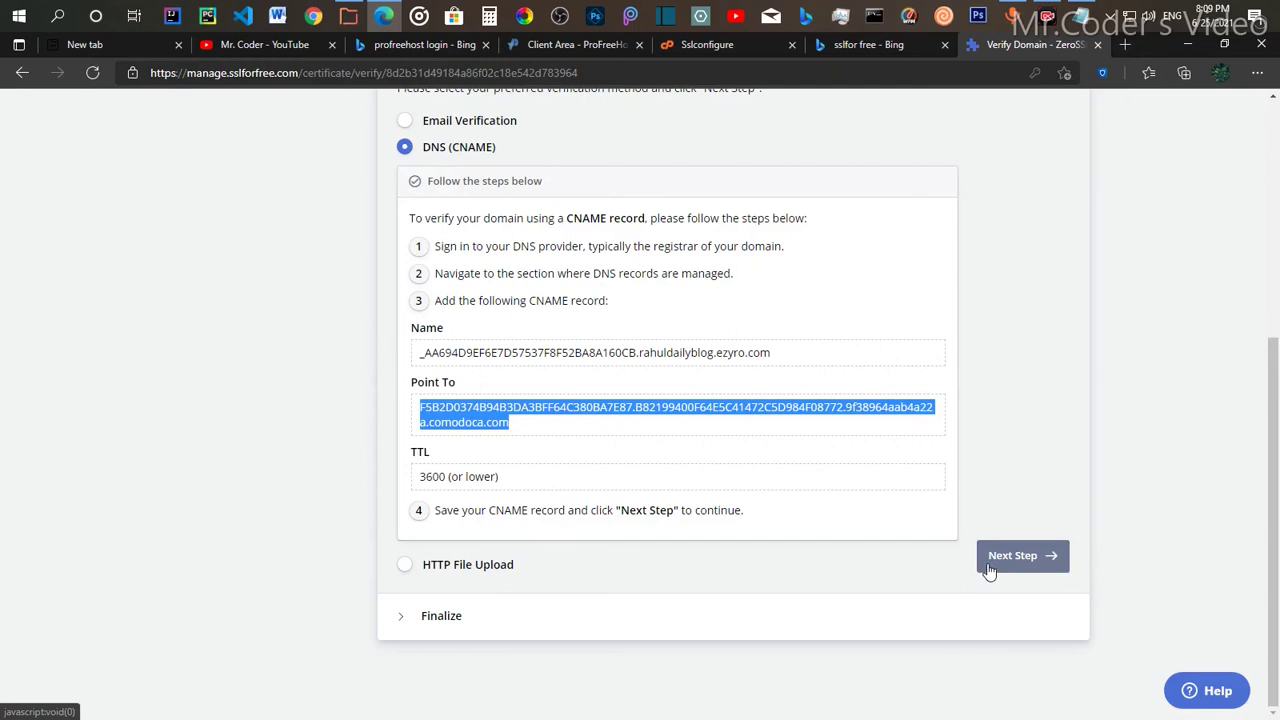
{"action": "left_click", "coordinate": [989, 567]}
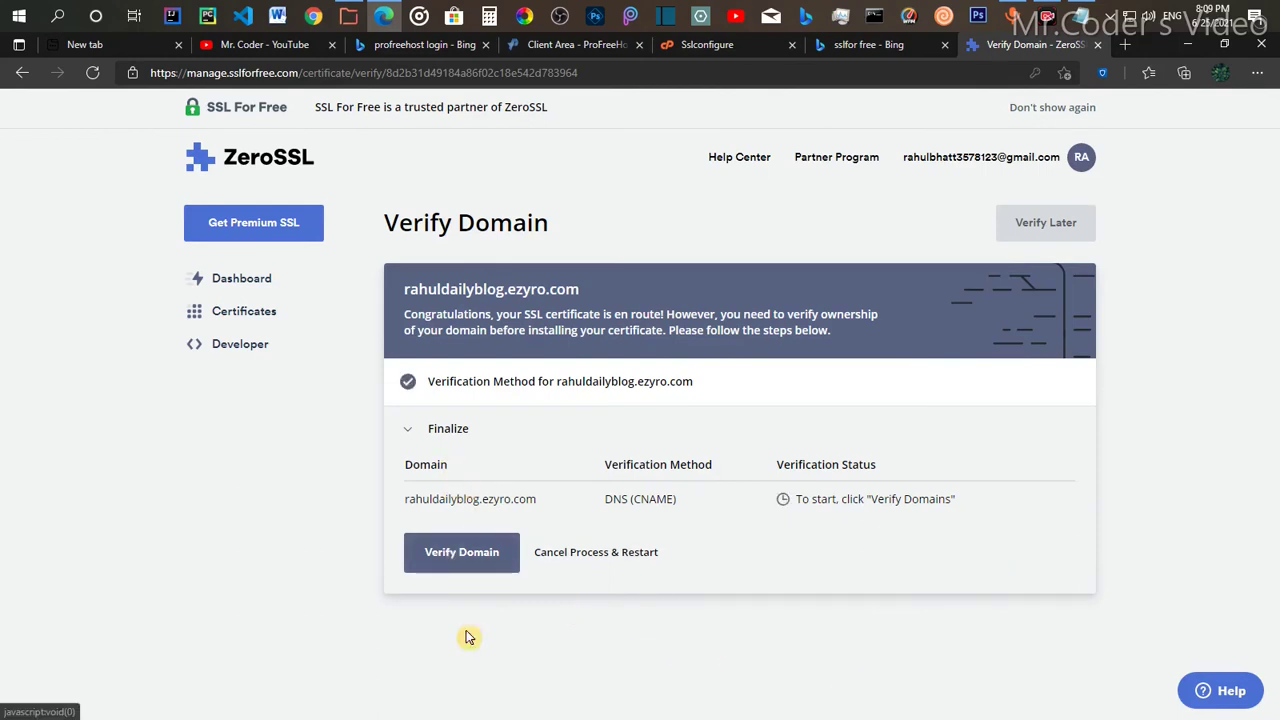
{"action": "left_click", "coordinate": [463, 568]}
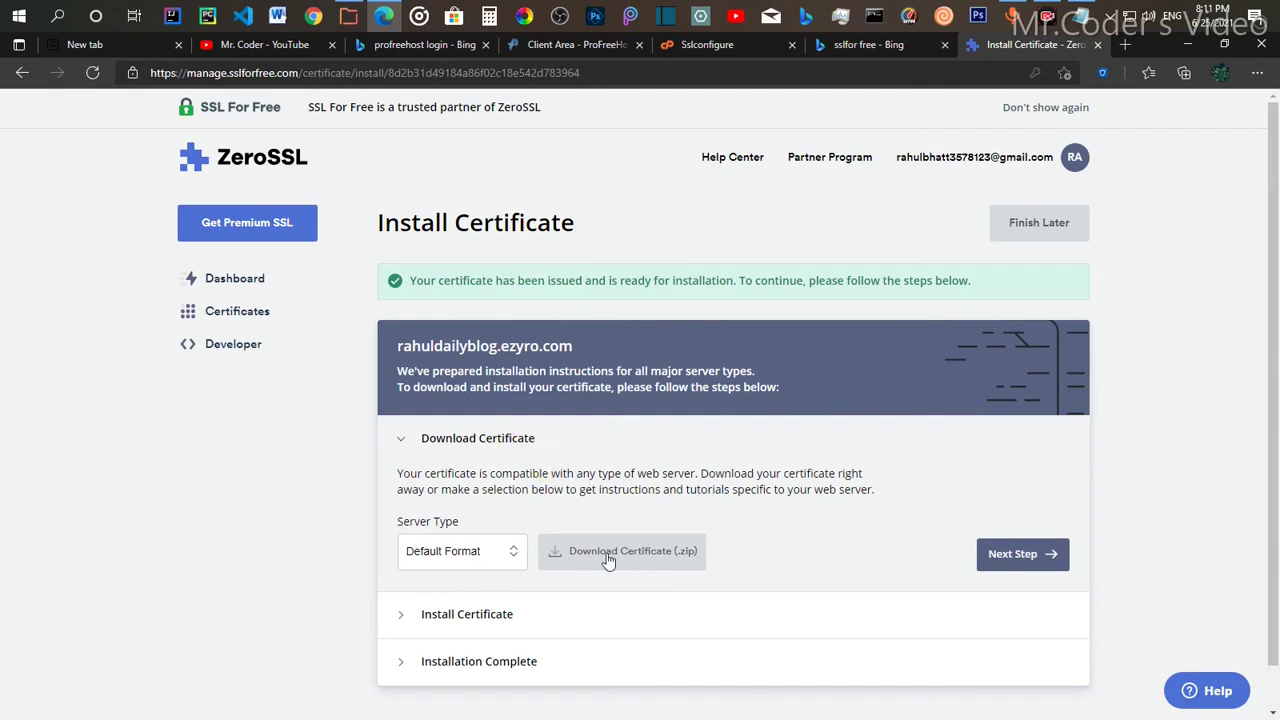
Step: Download the rahuldailyblog.ezyro.com certificate as a default-format ZIP and open the Downloads folder
{"action": "scroll", "coordinate": [580, 540], "scroll_direction": "down", "scroll_amount": 1}
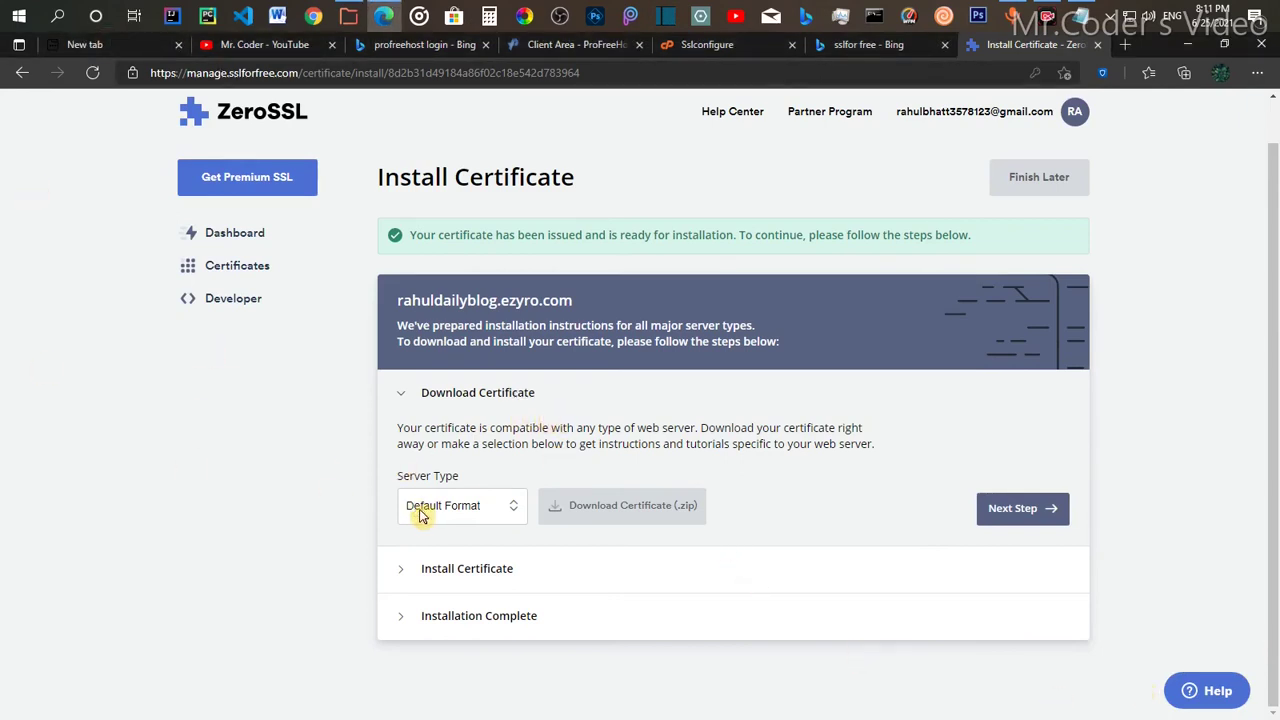
{"action": "left_click", "coordinate": [613, 517]}
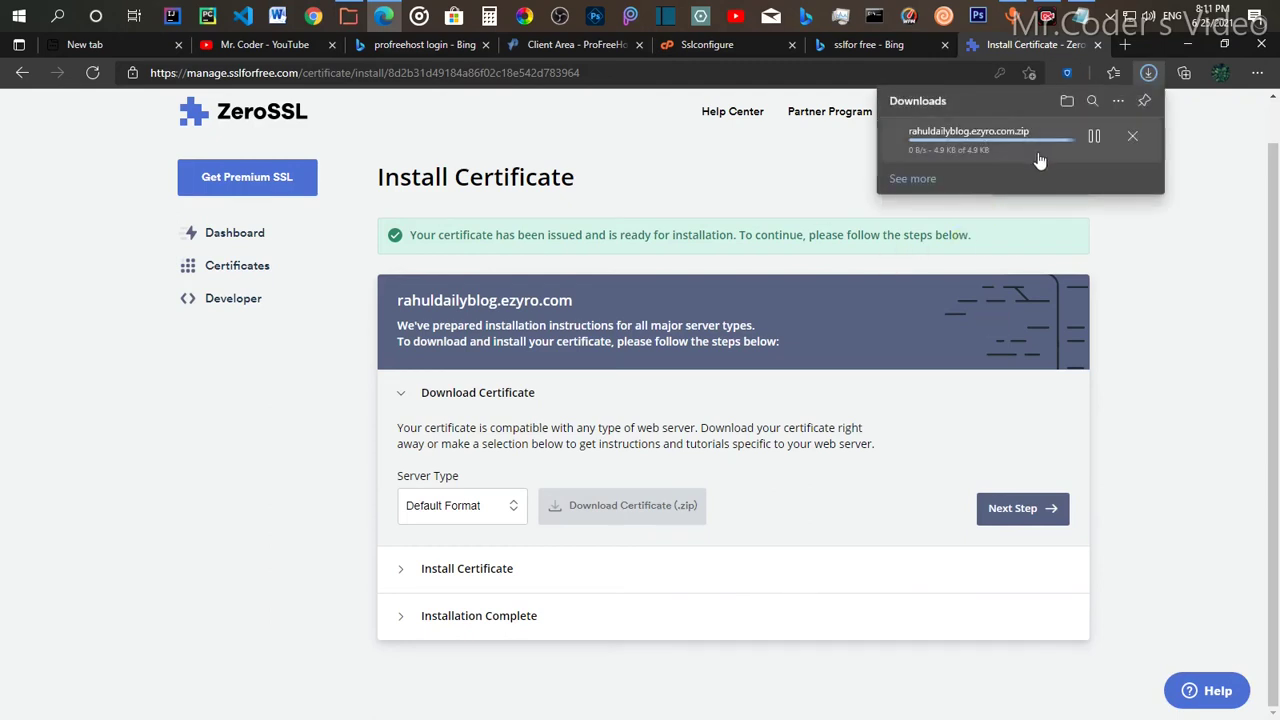
{"action": "mouse_move", "coordinate": [1100, 163]}
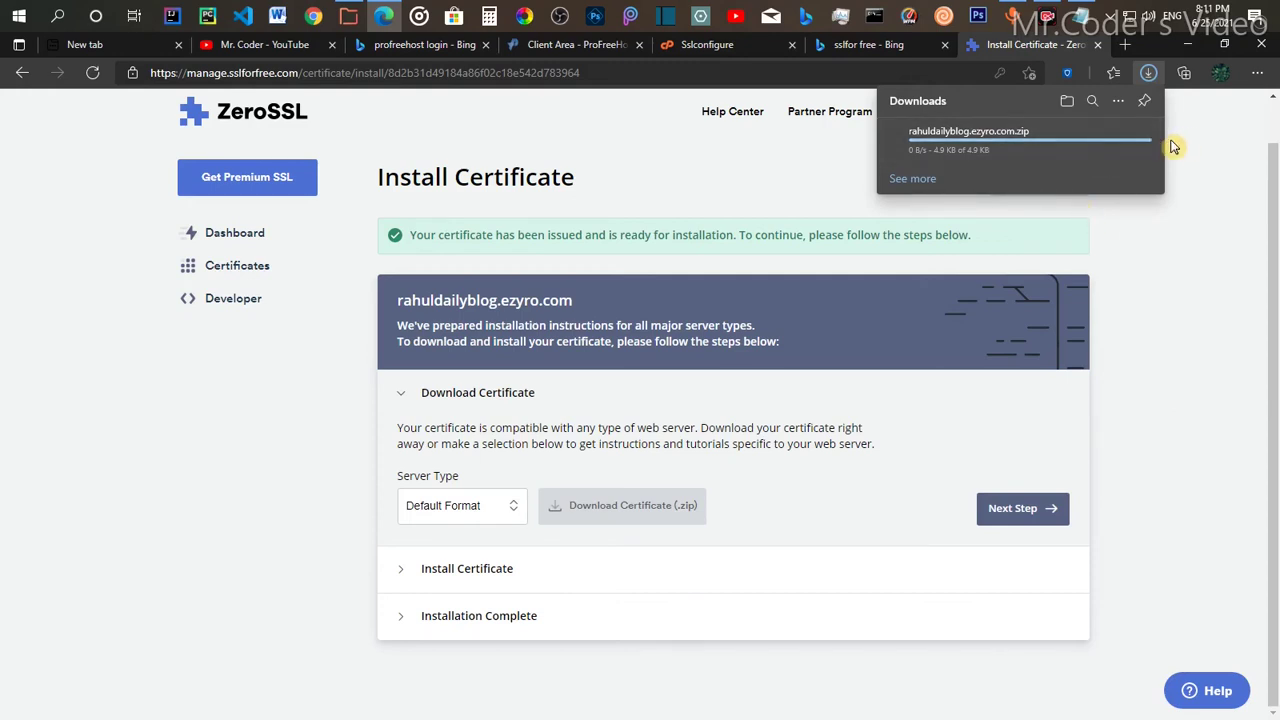
{"action": "left_click_drag", "start_coordinate": [1107, 160], "coordinate": [953, 587]}
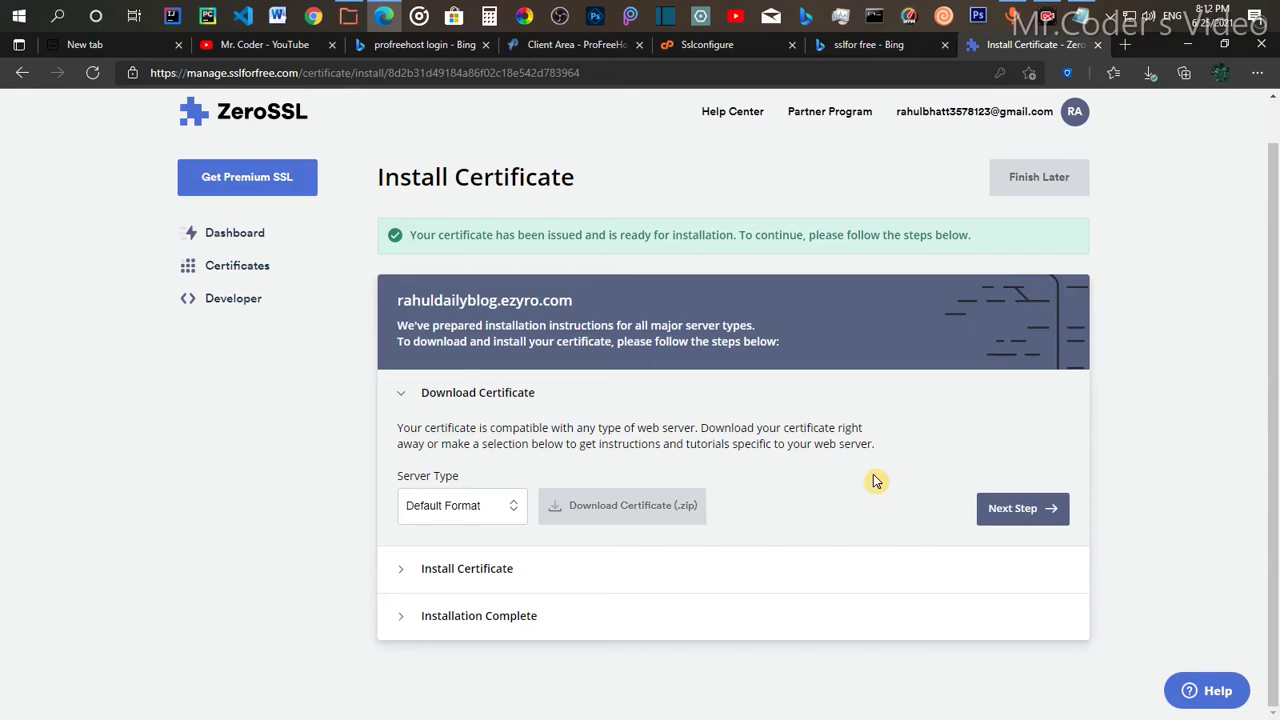
{"action": "left_click", "coordinate": [349, 14]}
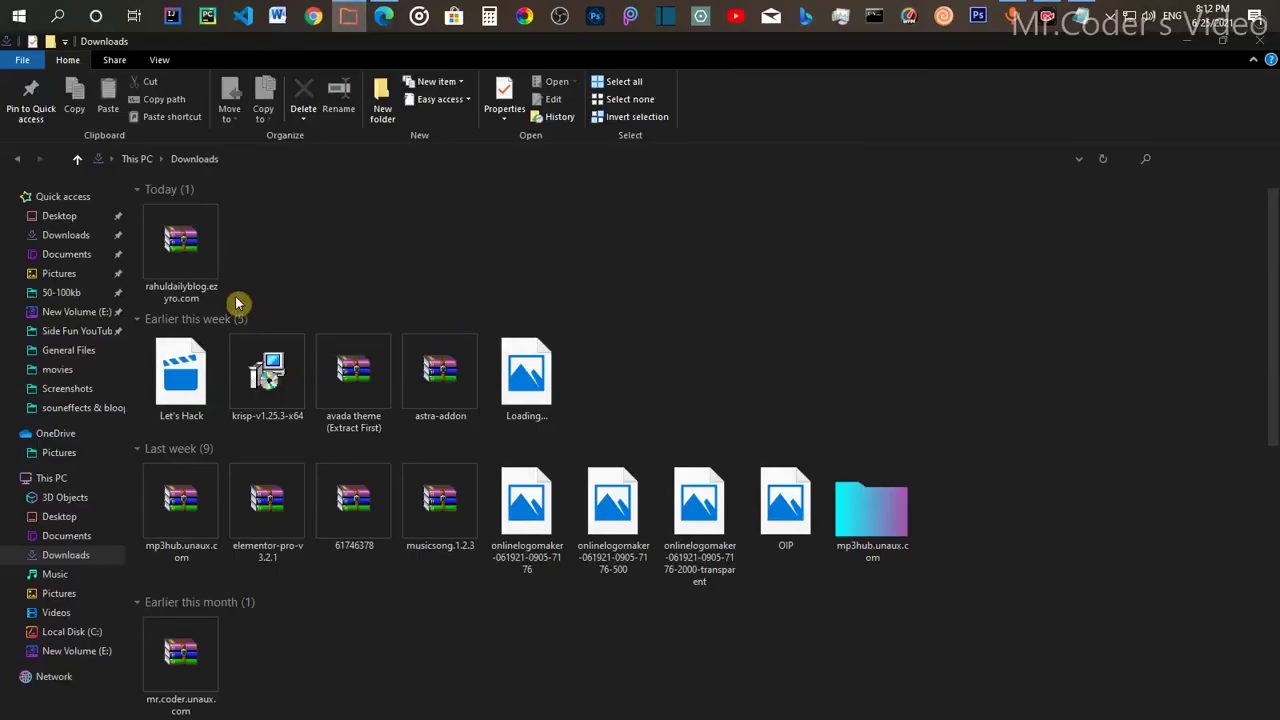
Step: Extract rahuldailyblog.ezyro.com.zip with WinRAR into a rahuldailyblog.ezyro.com folder and open that folder
{"action": "double_click", "coordinate": [198, 257]}
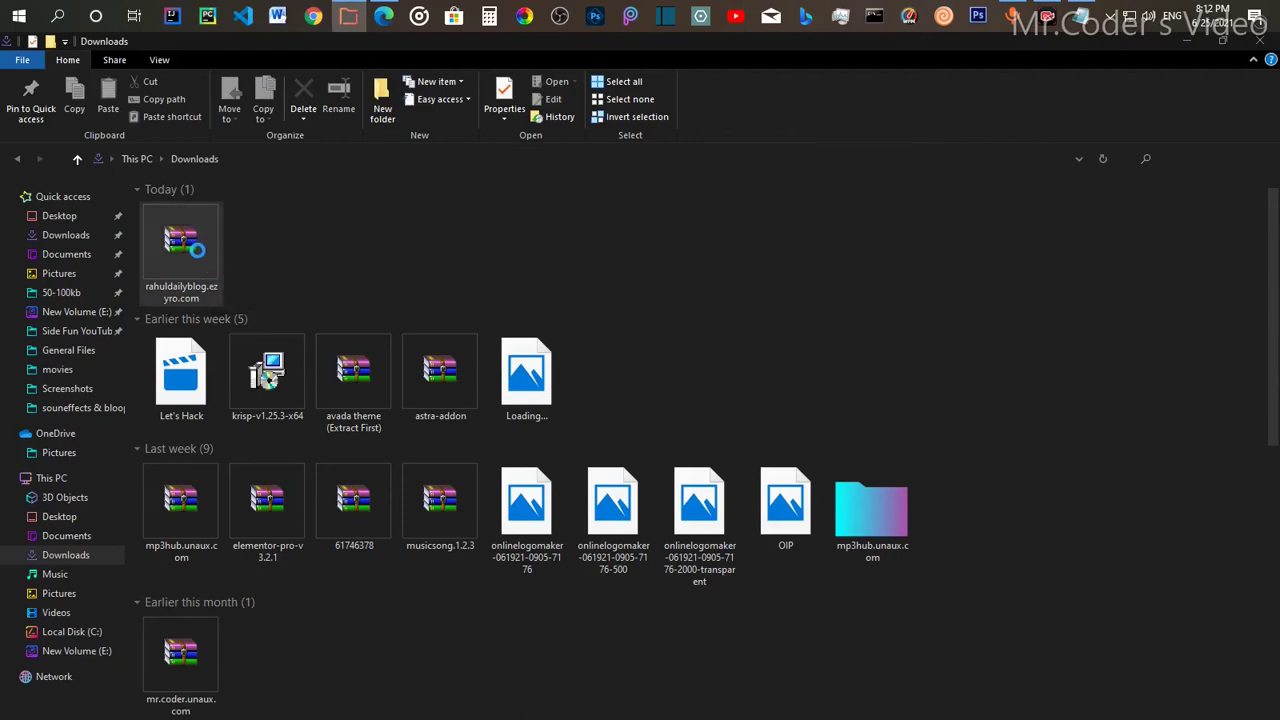
{"action": "right_click", "coordinate": [200, 256]}
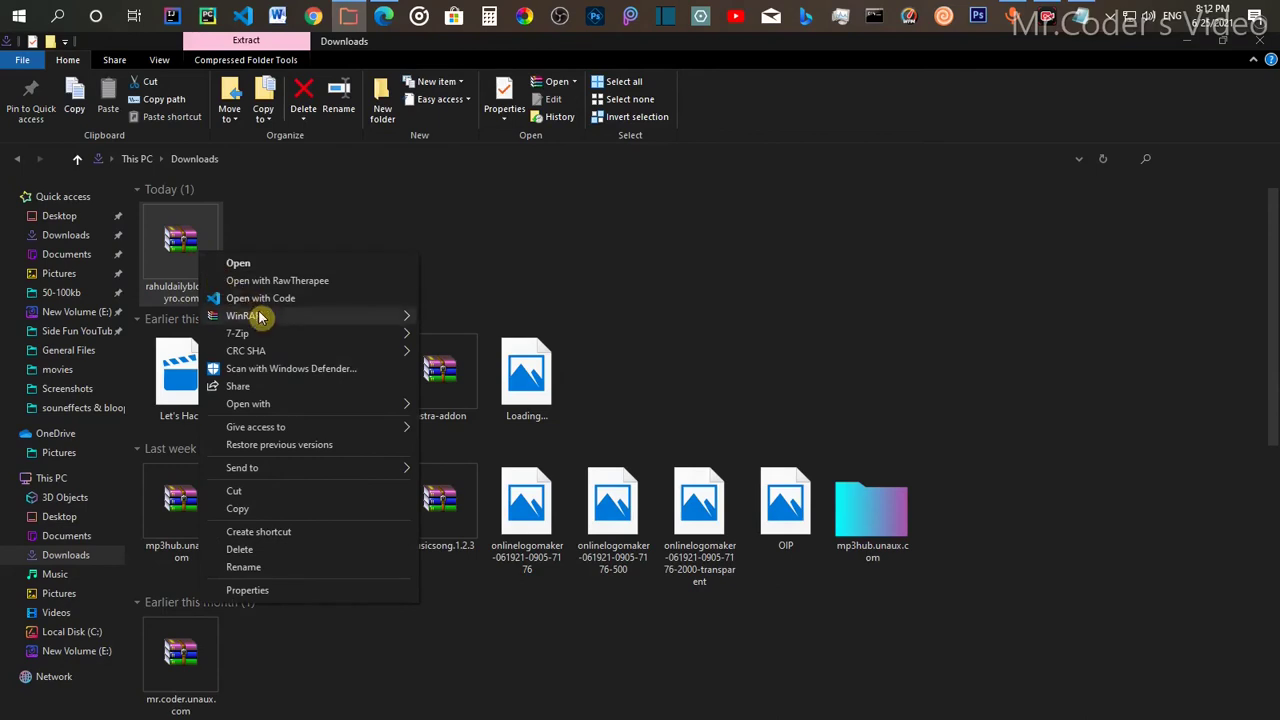
{"action": "mouse_move", "coordinate": [258, 317]}
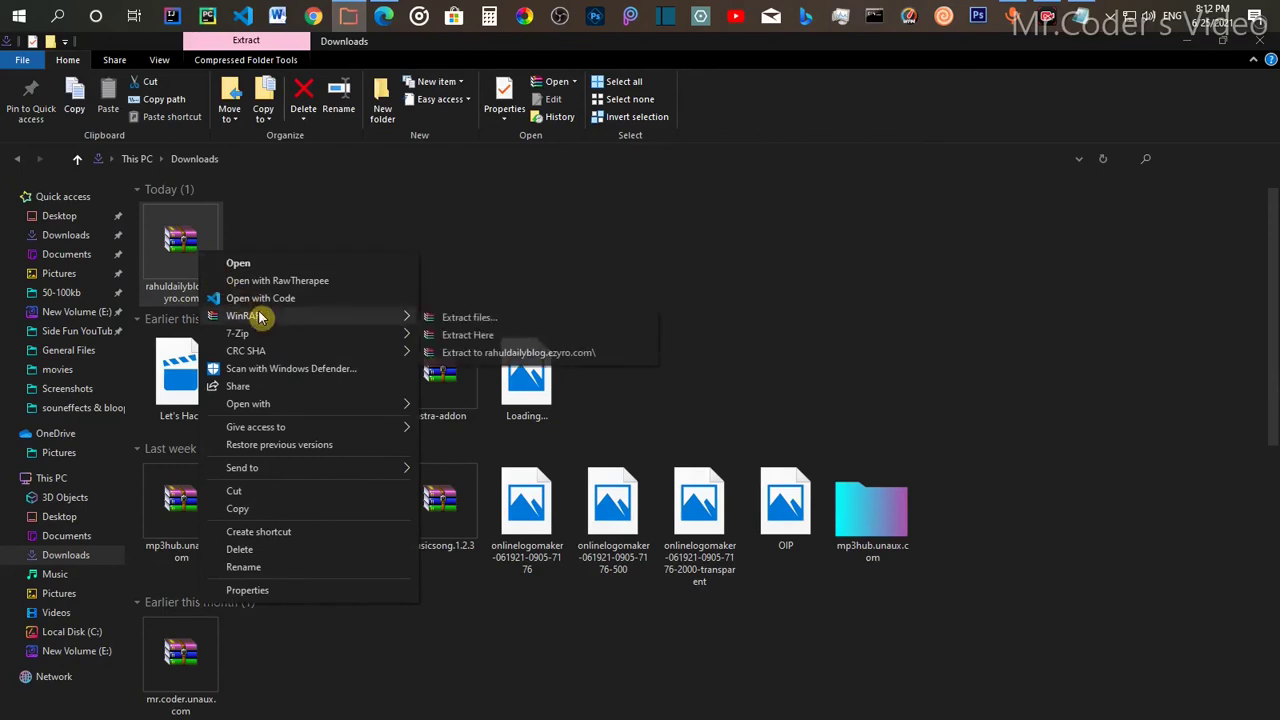
{"action": "left_click", "coordinate": [476, 318]}
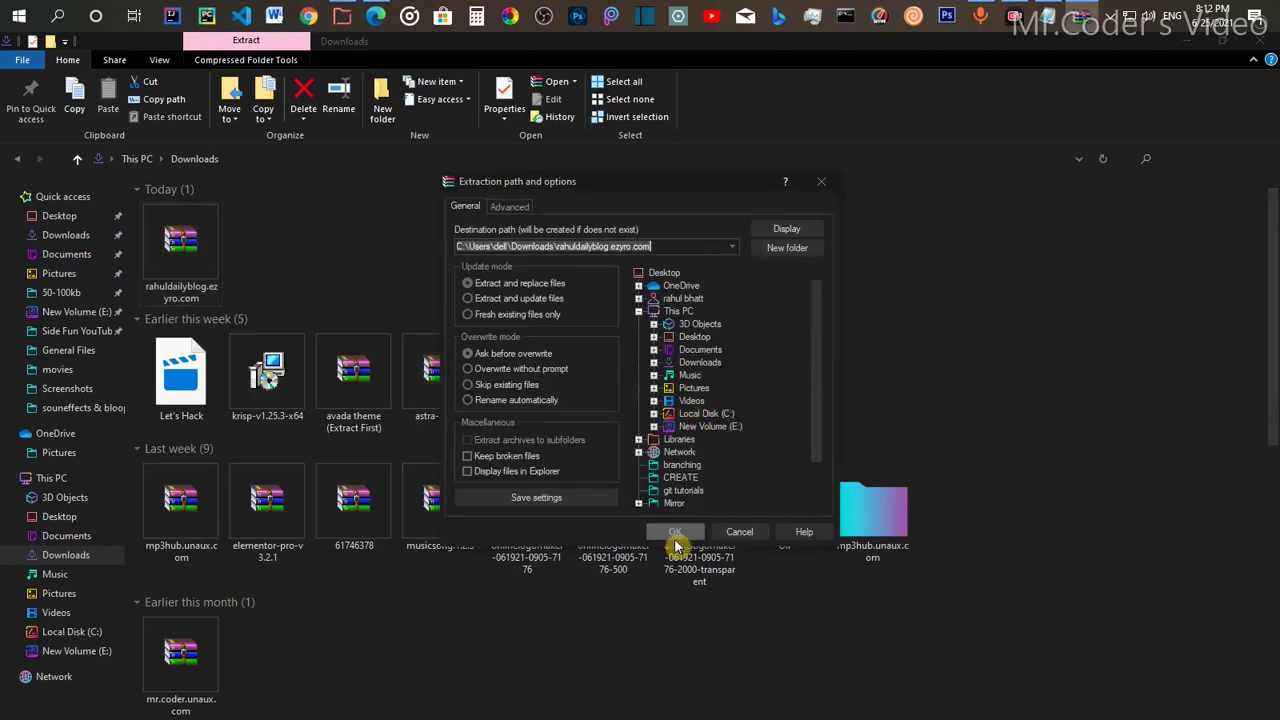
{"action": "left_click", "coordinate": [674, 538]}
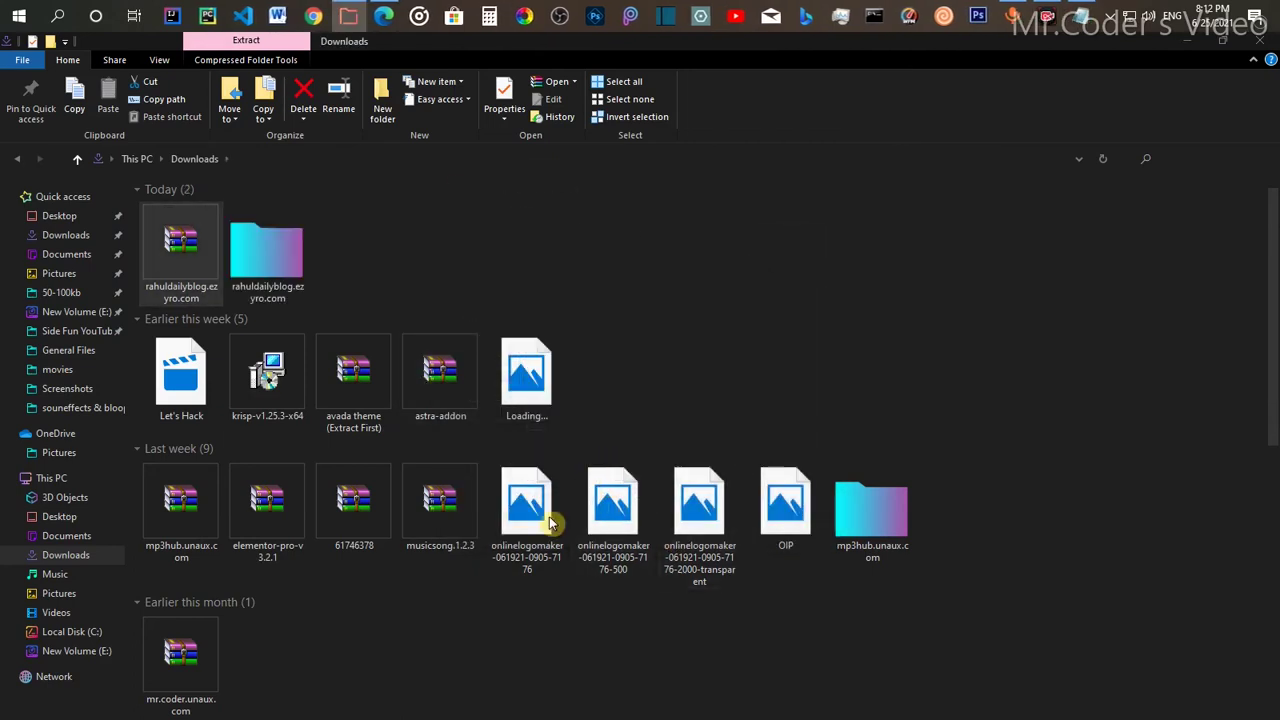
{"action": "left_click", "coordinate": [293, 260]}
{"action": "double_click", "coordinate": [293, 260]}
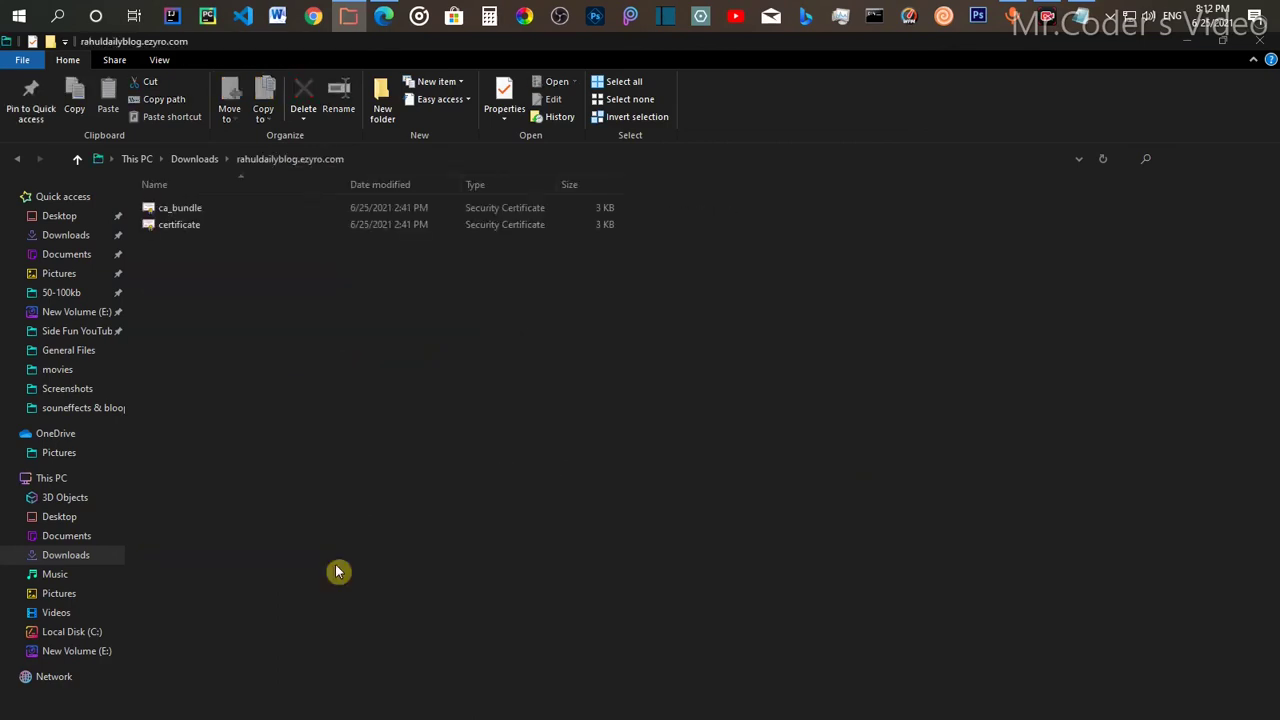
Step: Open the certificate file in Notepad, select all its certificate text, then close Notepad
{"action": "right_click", "coordinate": [229, 225]}
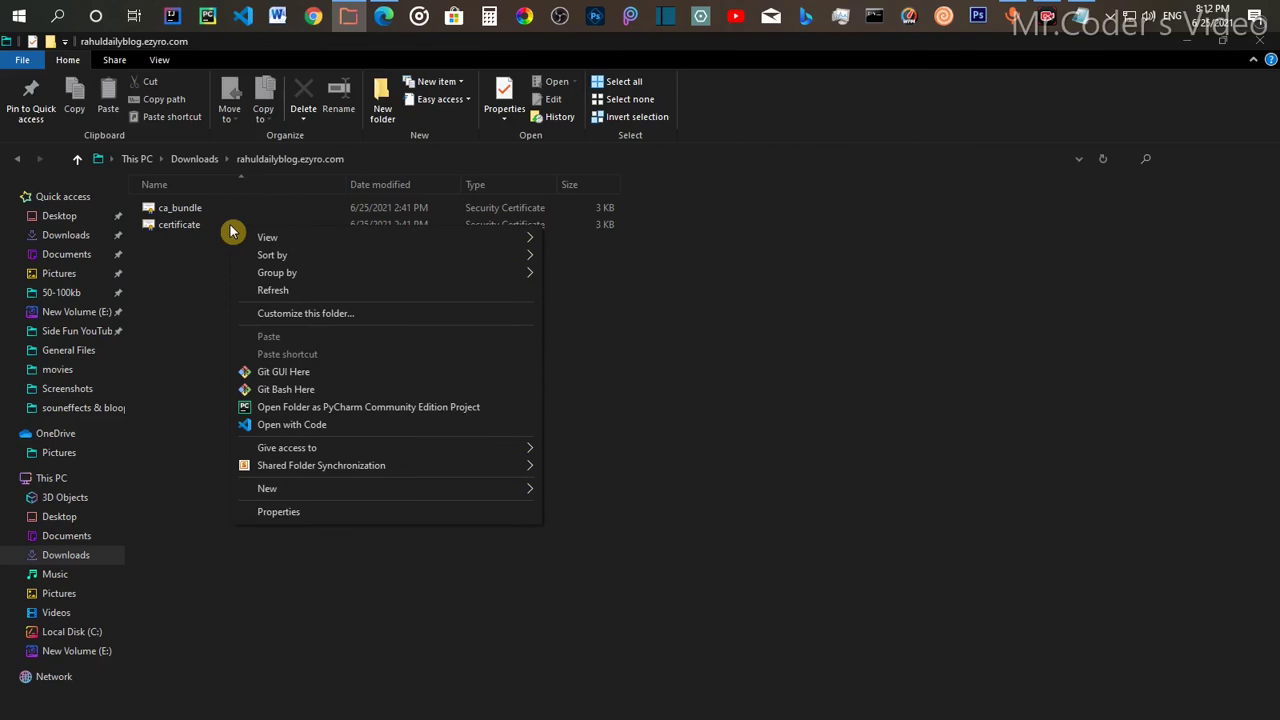
{"action": "left_click", "coordinate": [225, 229]}
{"action": "right_click", "coordinate": [224, 227]}
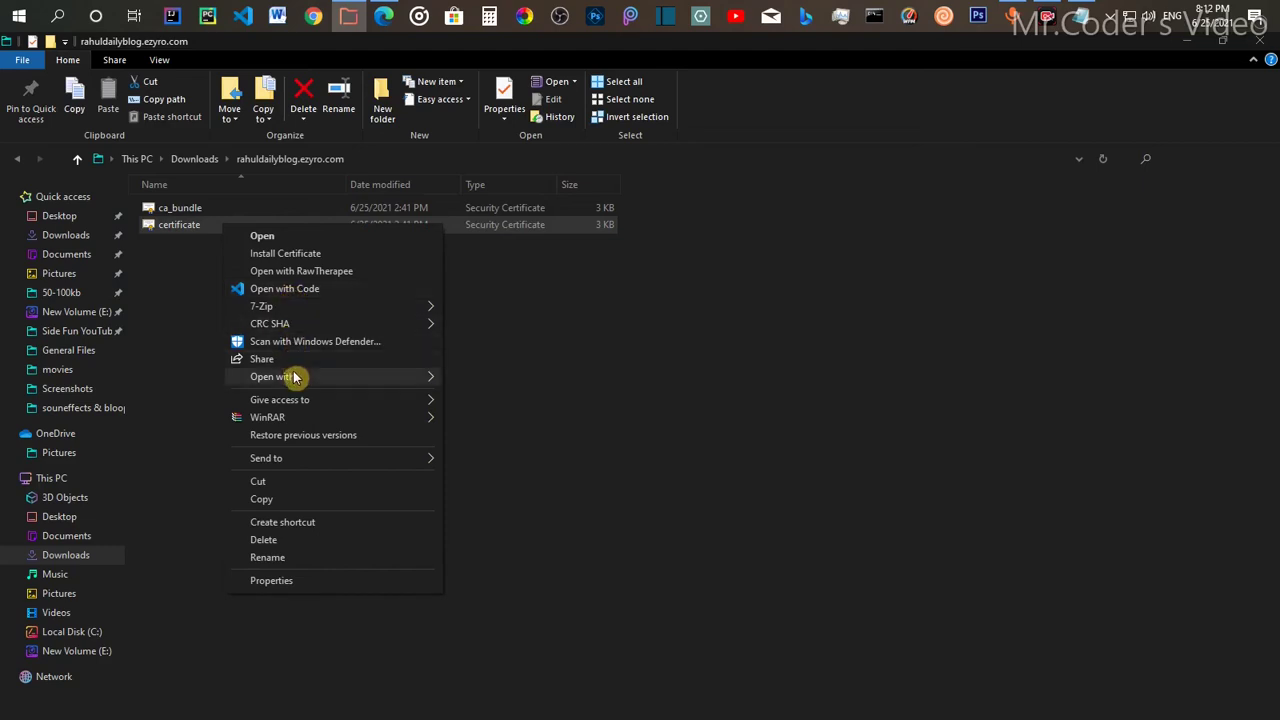
{"action": "mouse_move", "coordinate": [295, 378]}
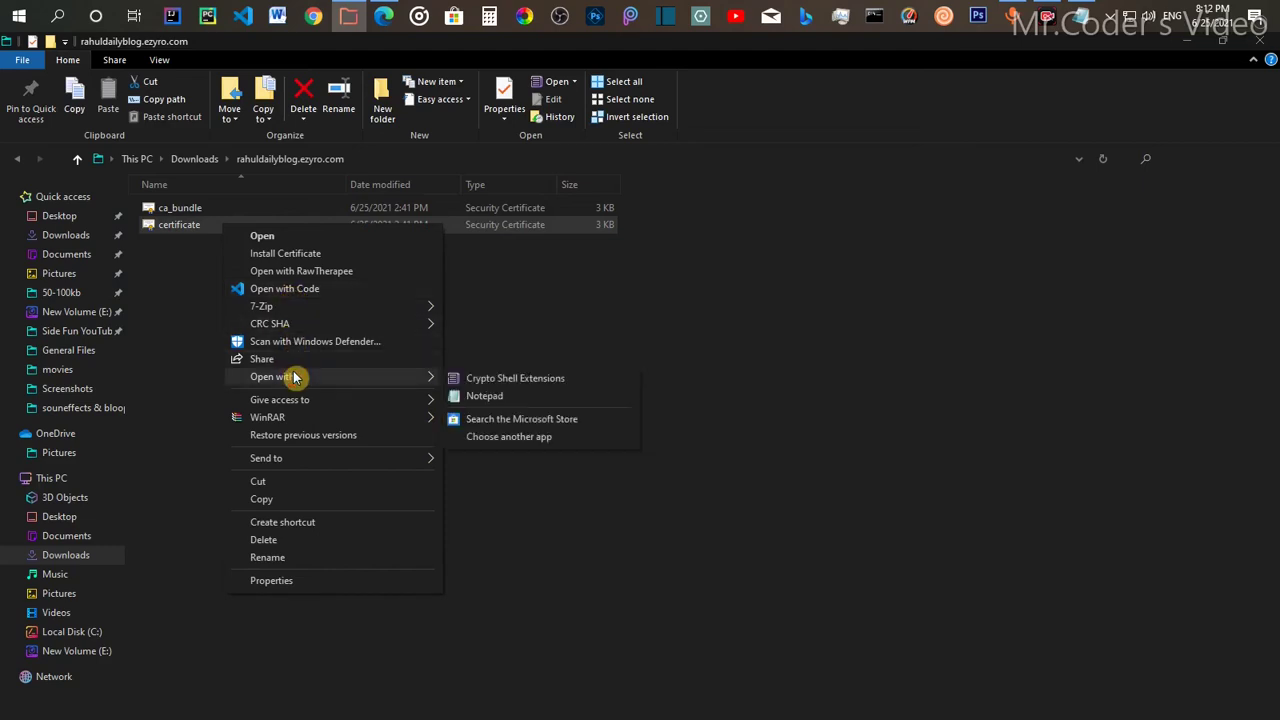
{"action": "left_click", "coordinate": [485, 397]}
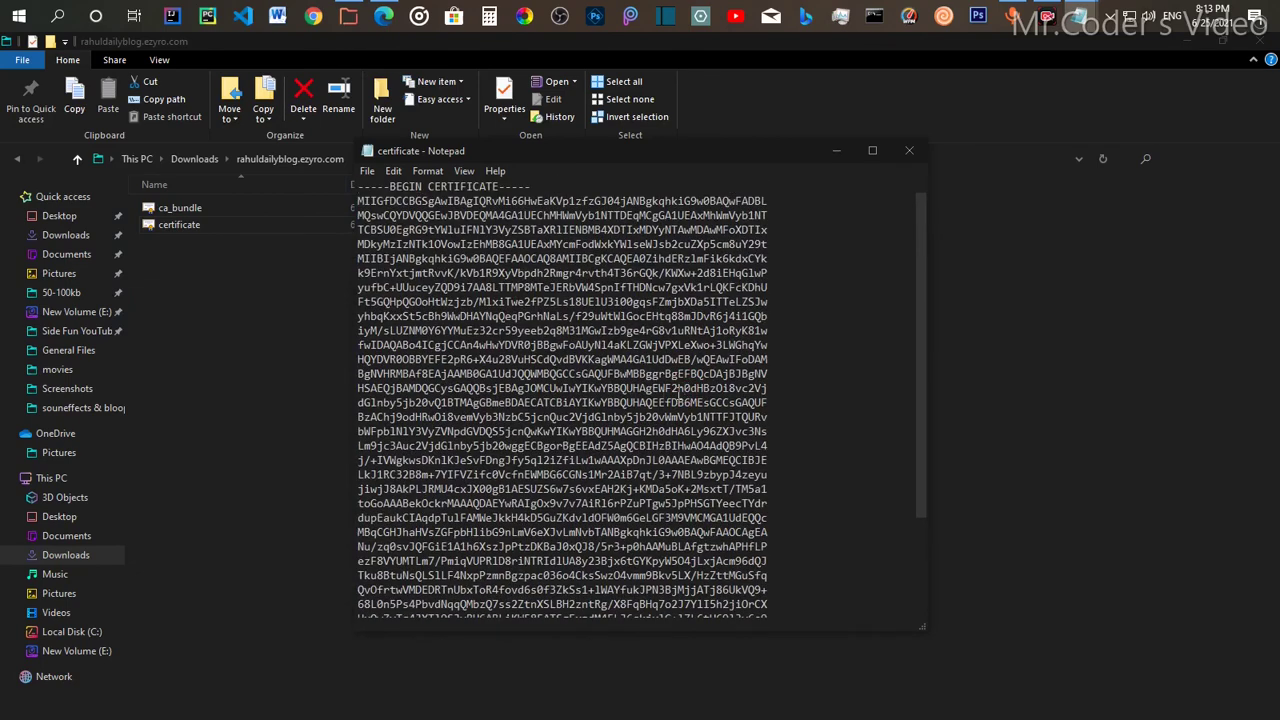
{"action": "key", "text": "ctrl+a"}
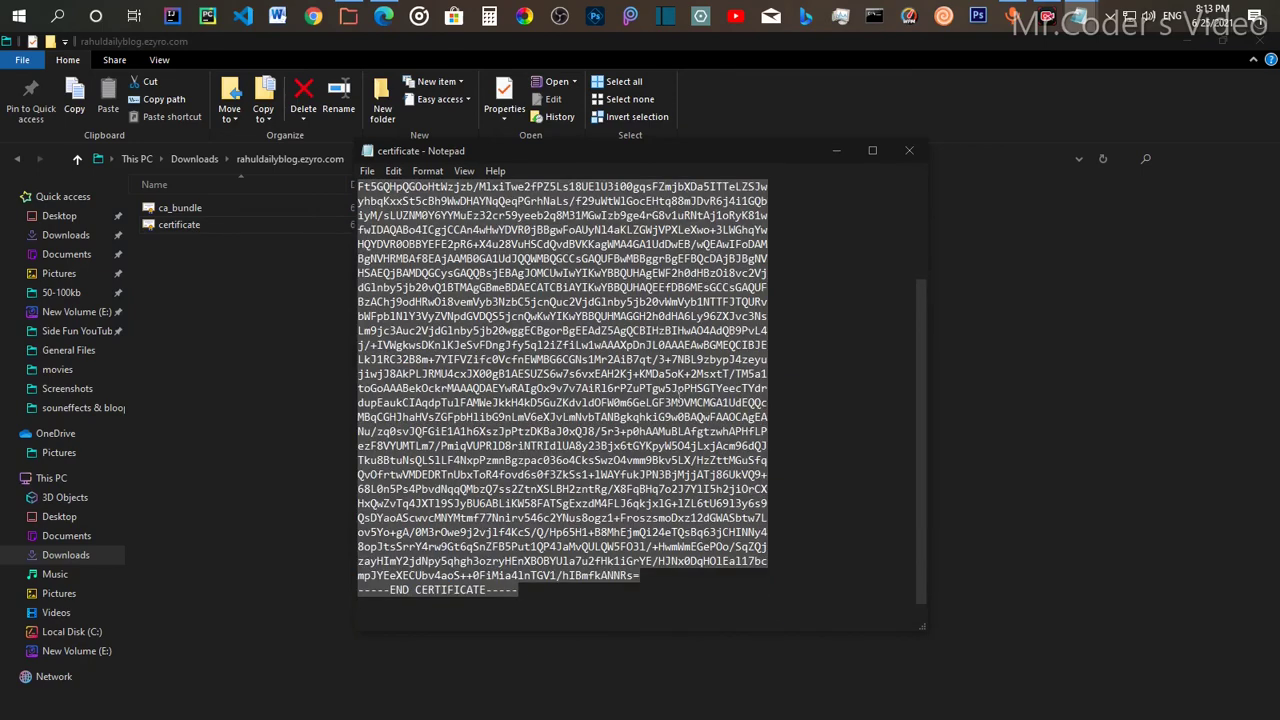
{"action": "left_click", "coordinate": [906, 152]}
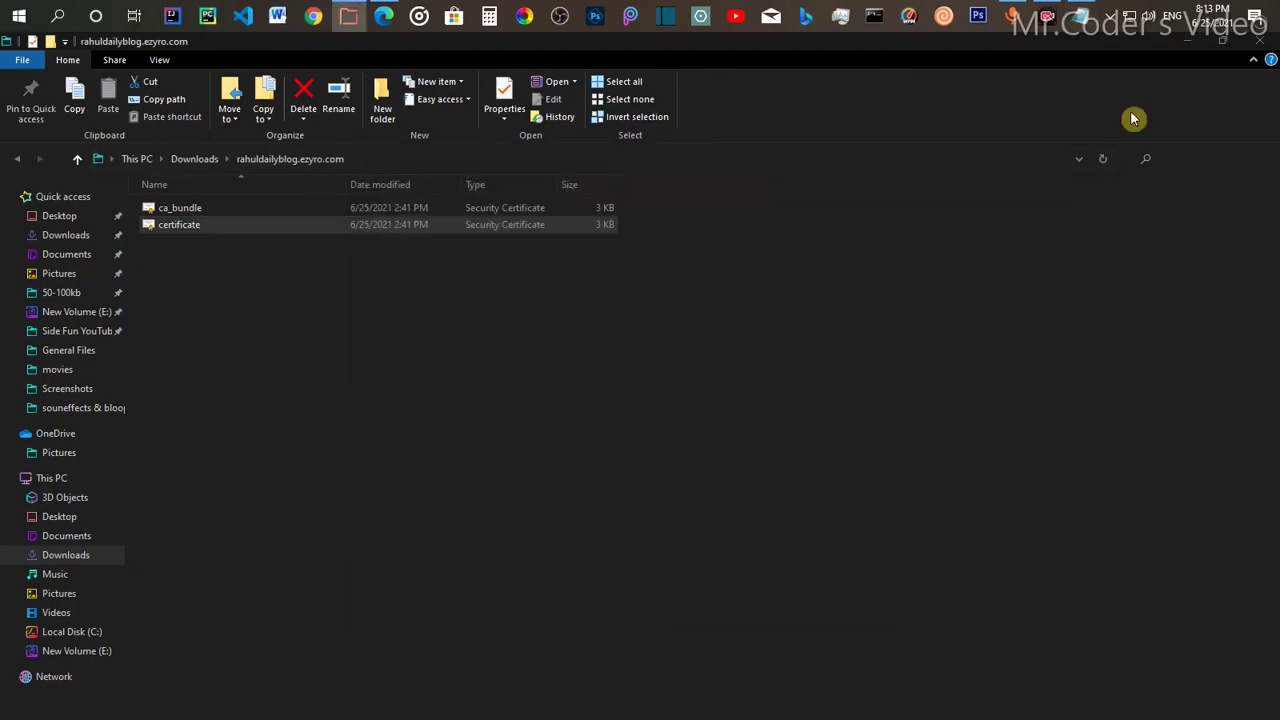
Step: Paste the certificate text into the control panel's Certificate box, upload it, and return to ZeroSSL
{"action": "left_click", "coordinate": [1187, 41]}
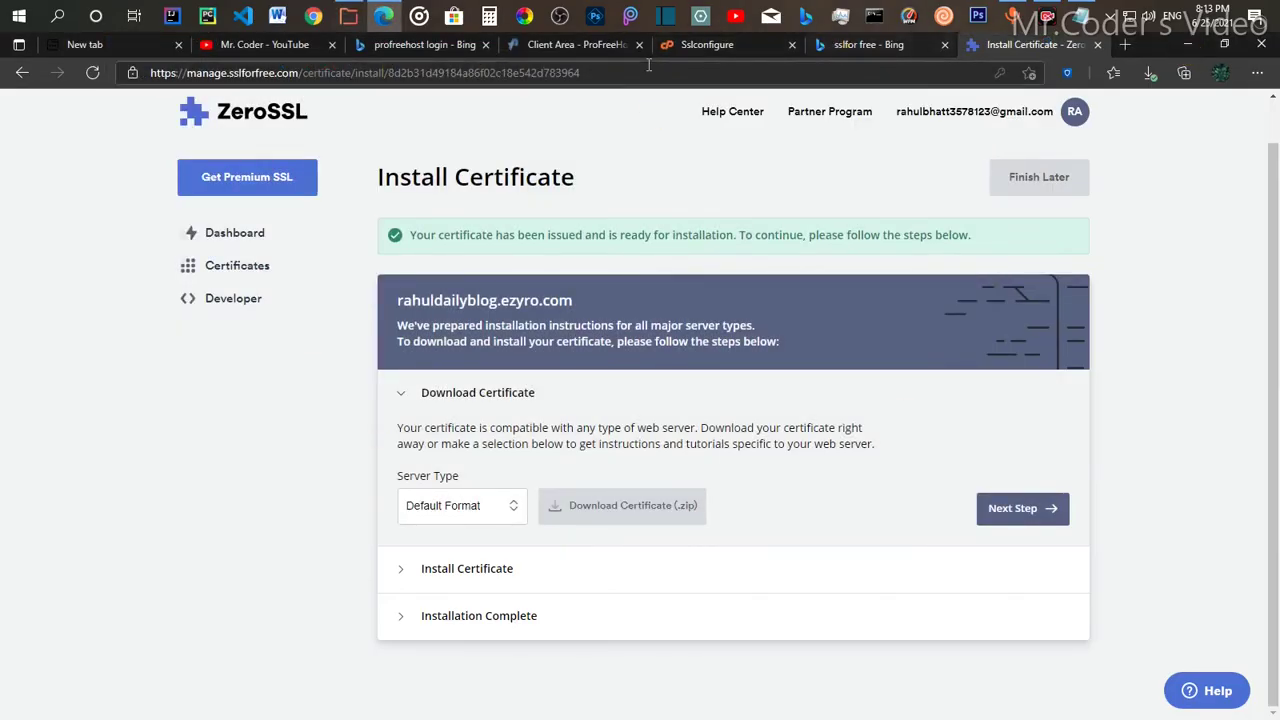
{"action": "left_click", "coordinate": [705, 59]}
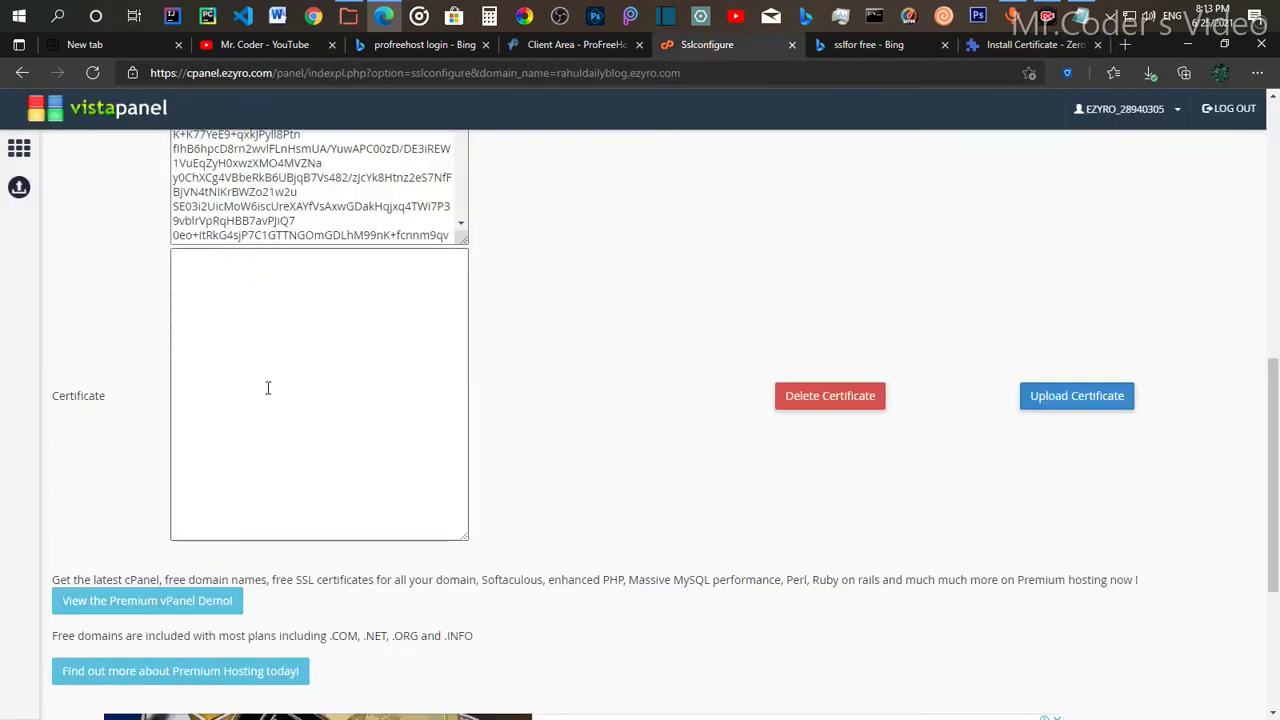
{"action": "left_click", "coordinate": [228, 296]}
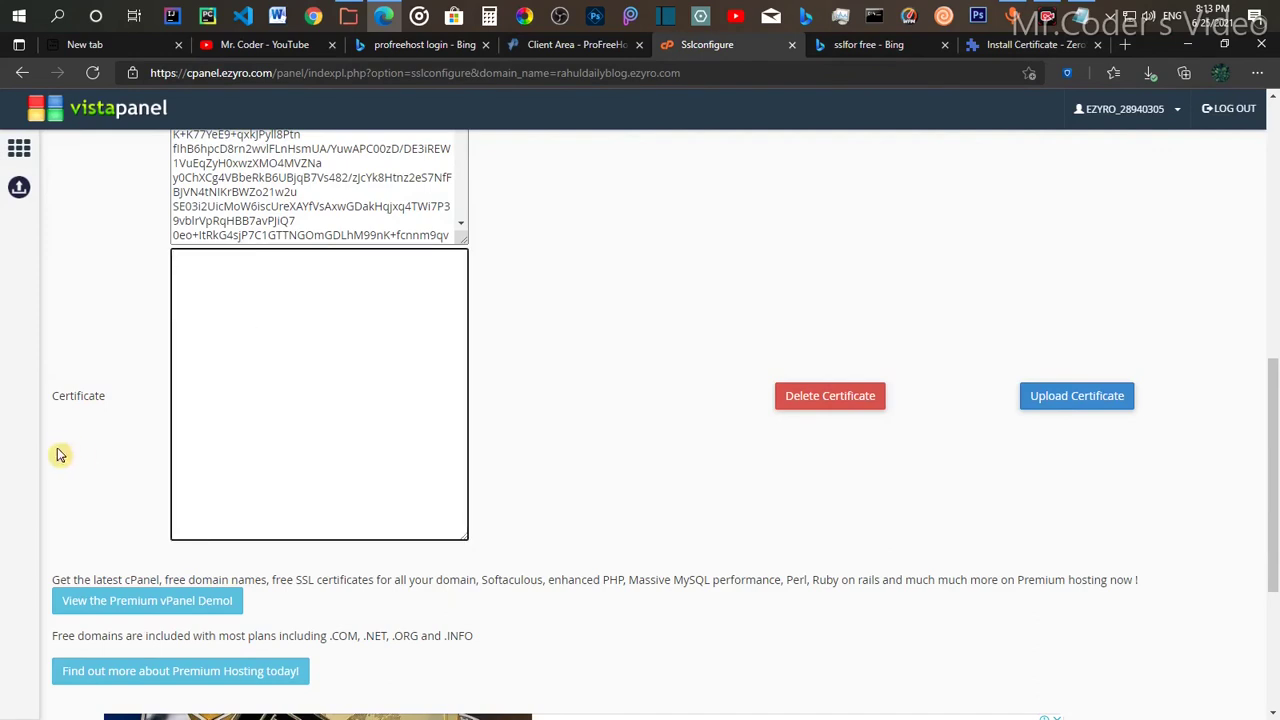
{"action": "left_click_drag", "start_coordinate": [110, 403], "coordinate": [40, 400]}
{"action": "left_click", "coordinate": [214, 276]}
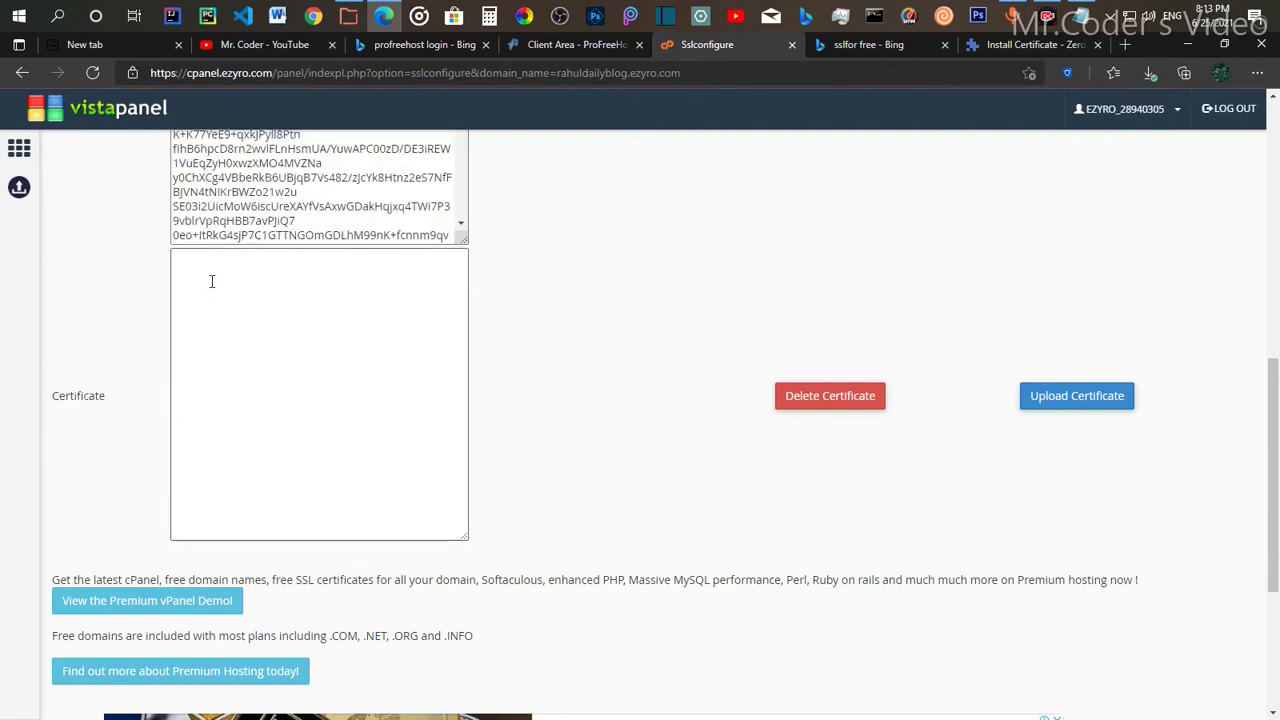
{"action": "right_click", "coordinate": [213, 273]}
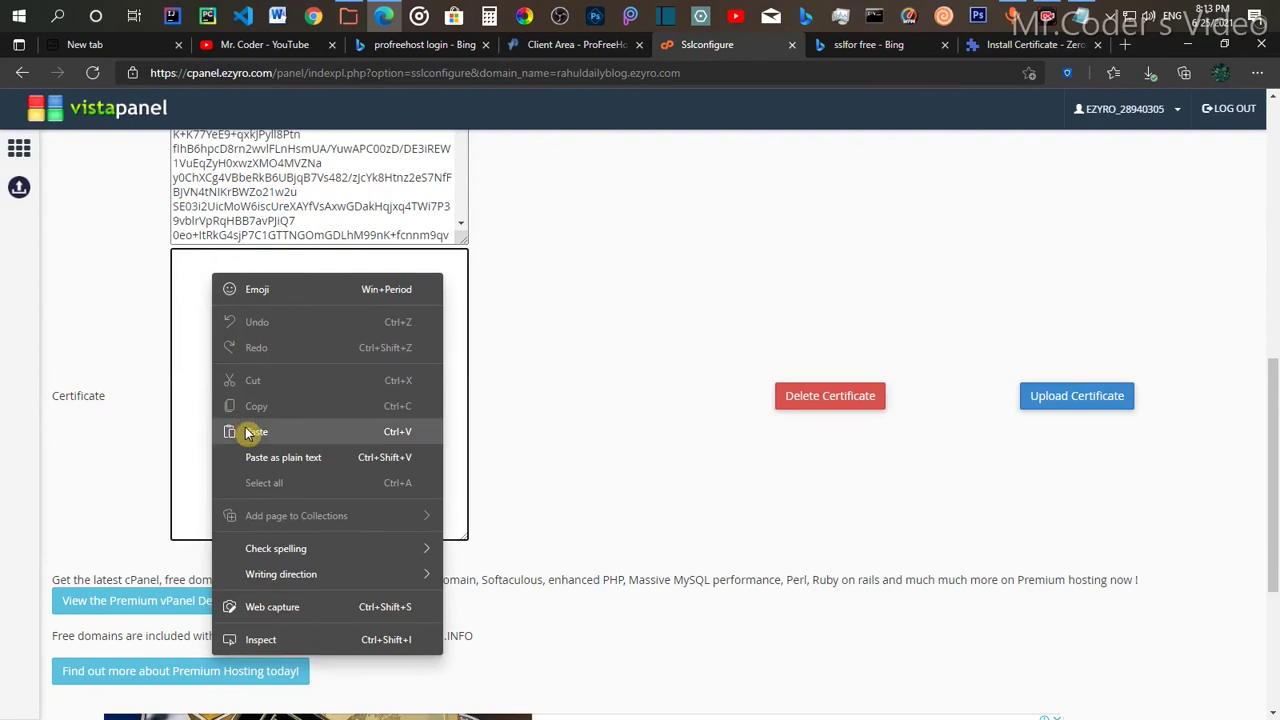
{"action": "left_click", "coordinate": [245, 425]}
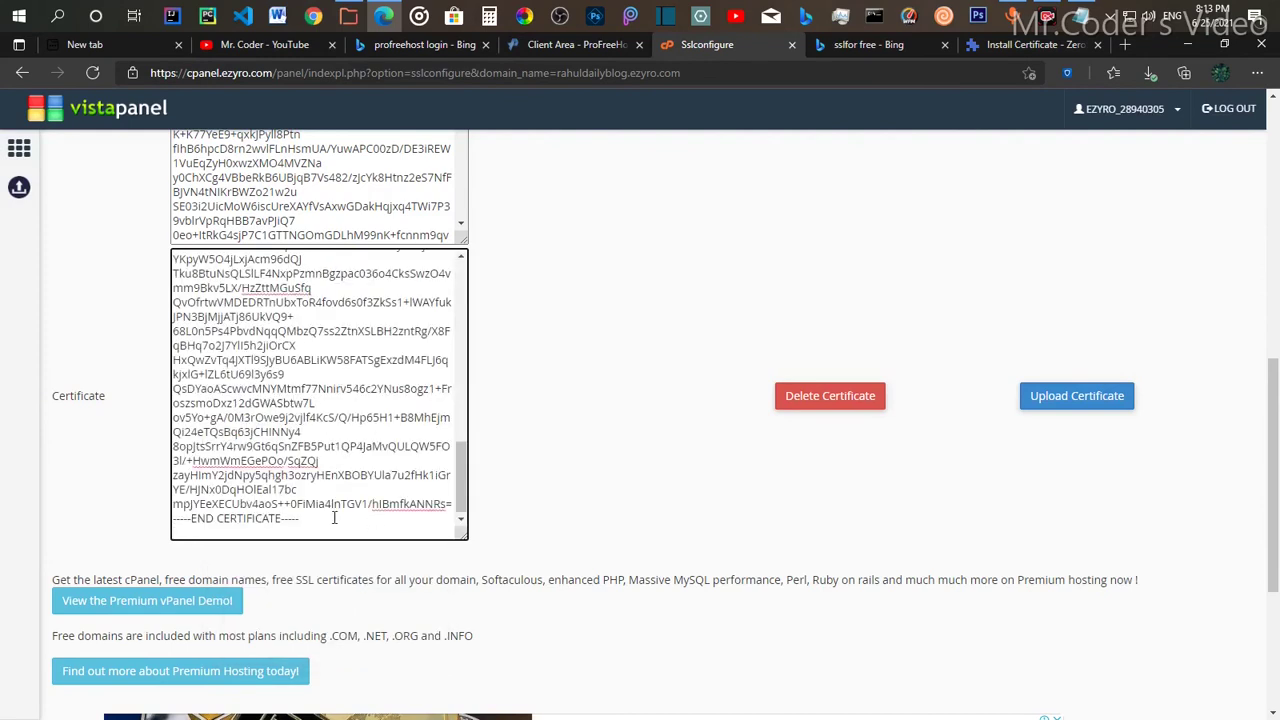
{"action": "left_click", "coordinate": [1068, 400]}
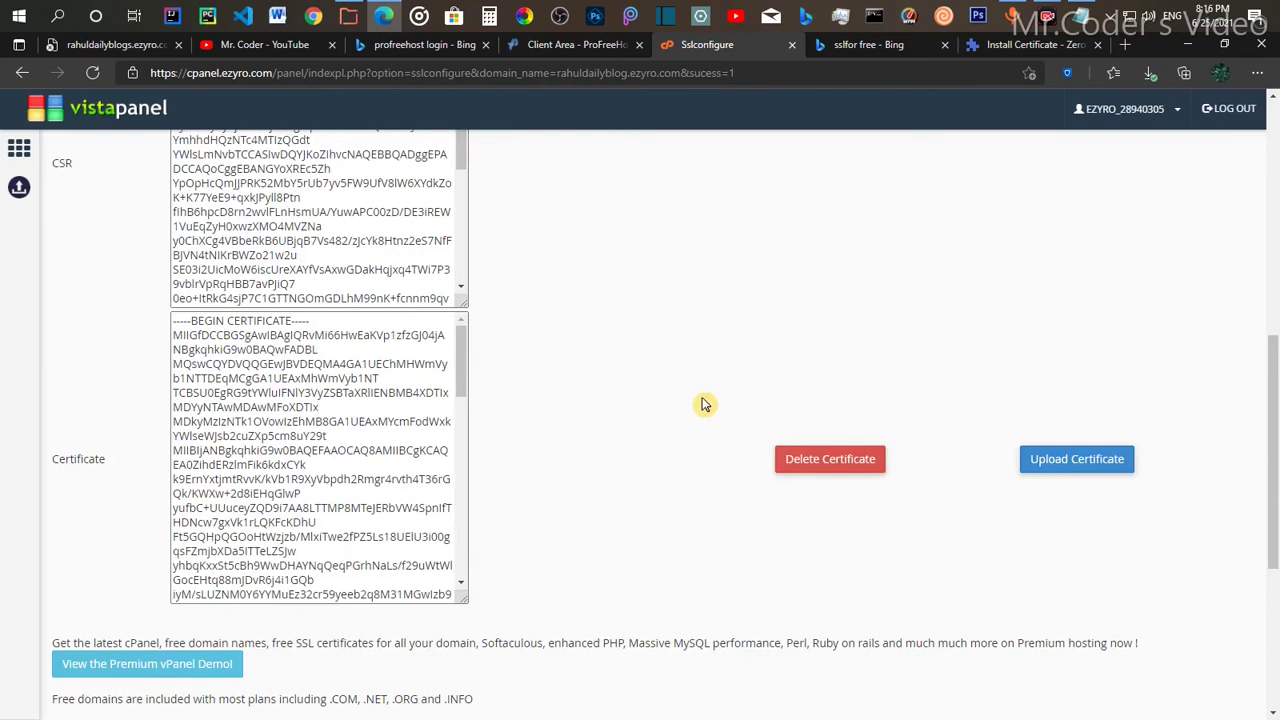
{"action": "left_click", "coordinate": [1018, 46]}
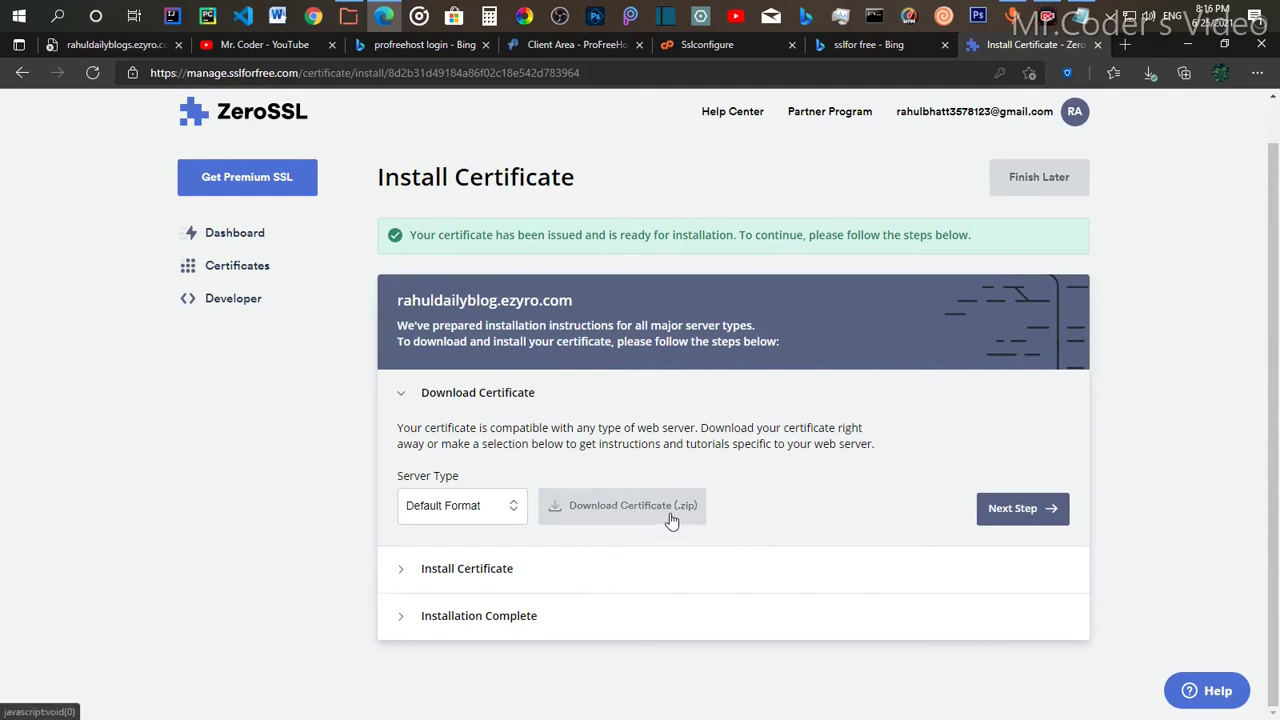
Step: Run ZeroSSL's installation check, note the not-installed error, and choose Finish Later
{"action": "left_click", "coordinate": [1029, 527]}
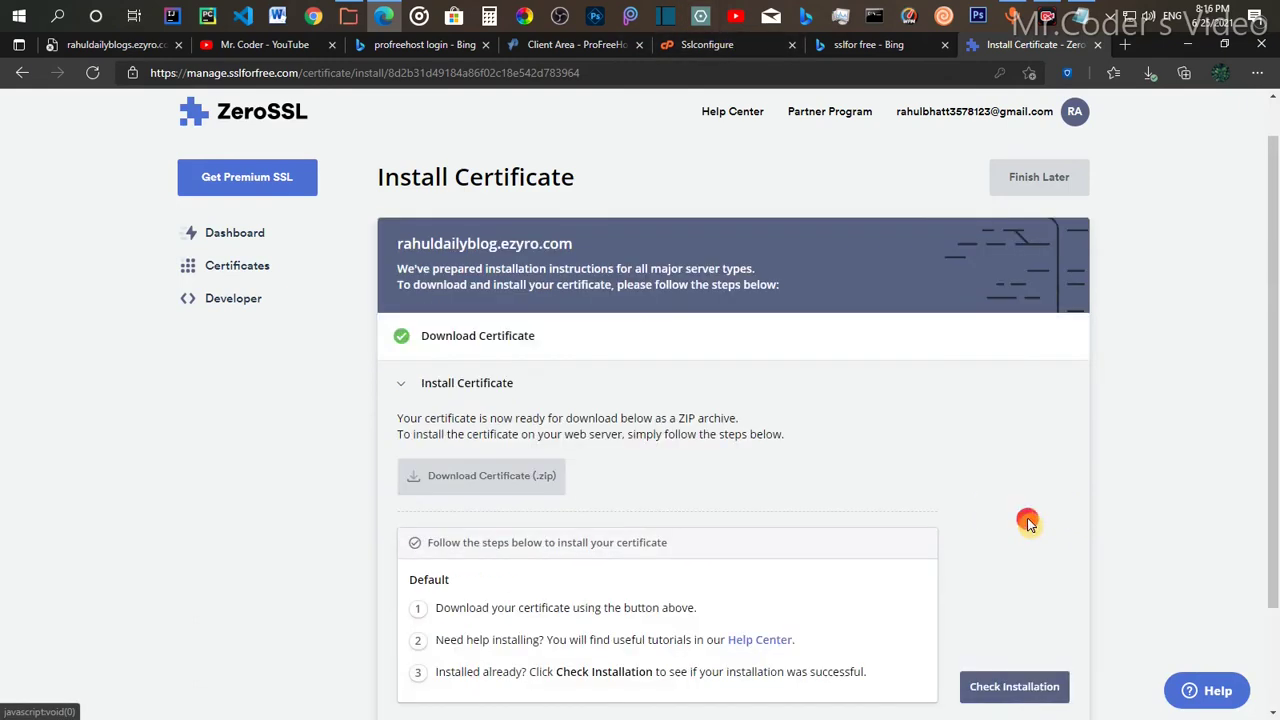
{"action": "scroll", "coordinate": [767, 614], "scroll_direction": "down", "scroll_amount": 2}
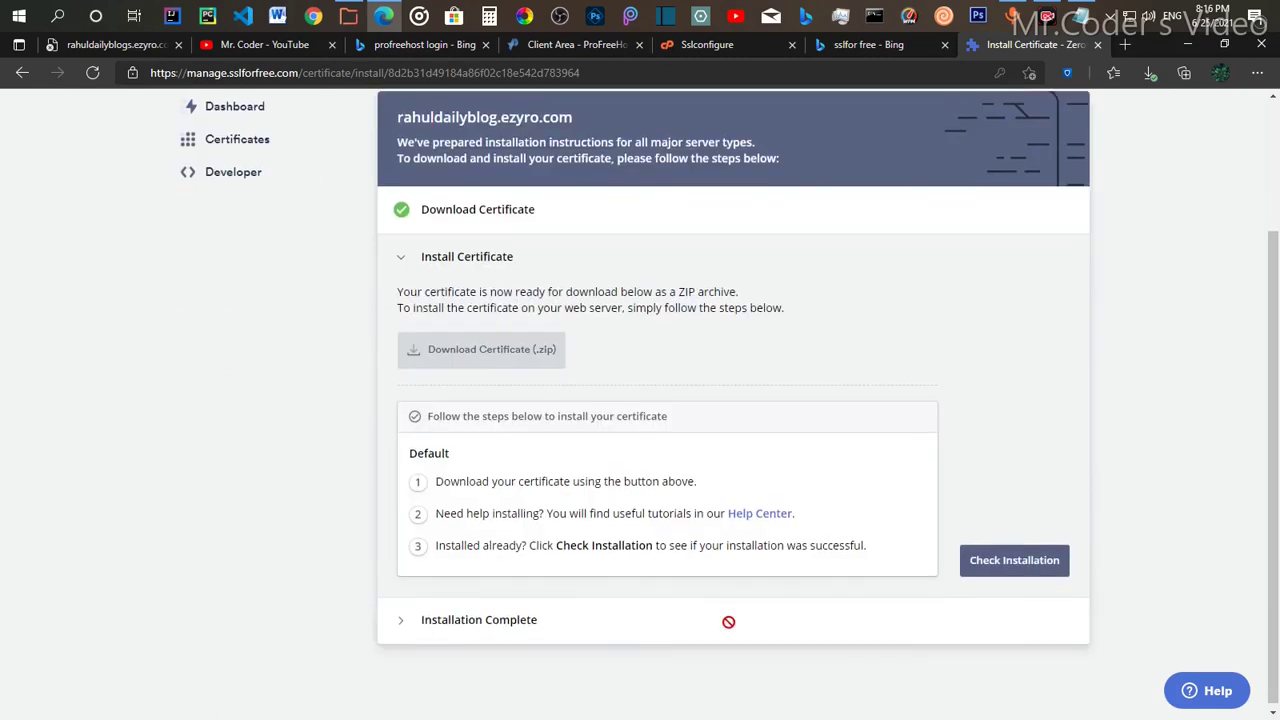
{"action": "left_click", "coordinate": [1012, 568]}
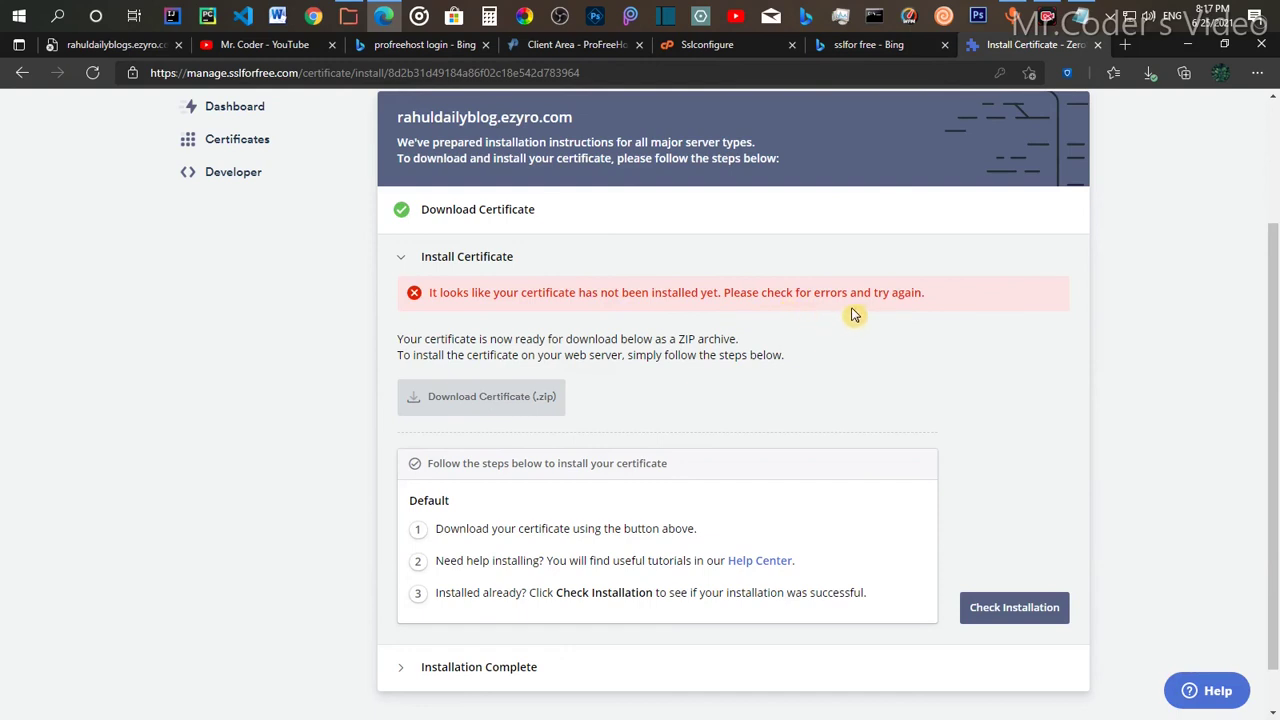
{"action": "scroll", "coordinate": [788, 497], "scroll_direction": "down", "scroll_amount": 1}
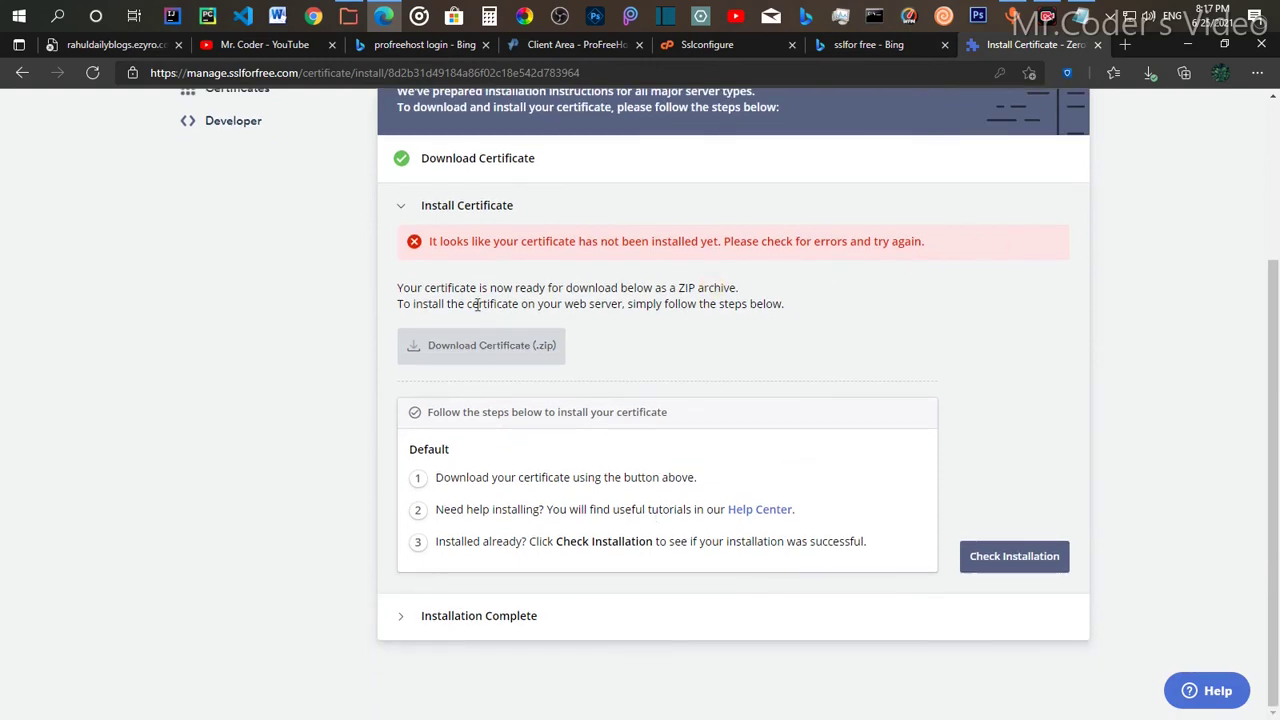
{"action": "left_click_drag", "start_coordinate": [470, 270], "coordinate": [250, 120]}
{"action": "left_click", "coordinate": [780, 287]}
{"action": "scroll", "coordinate": [771, 380], "scroll_direction": "up", "scroll_amount": 3}
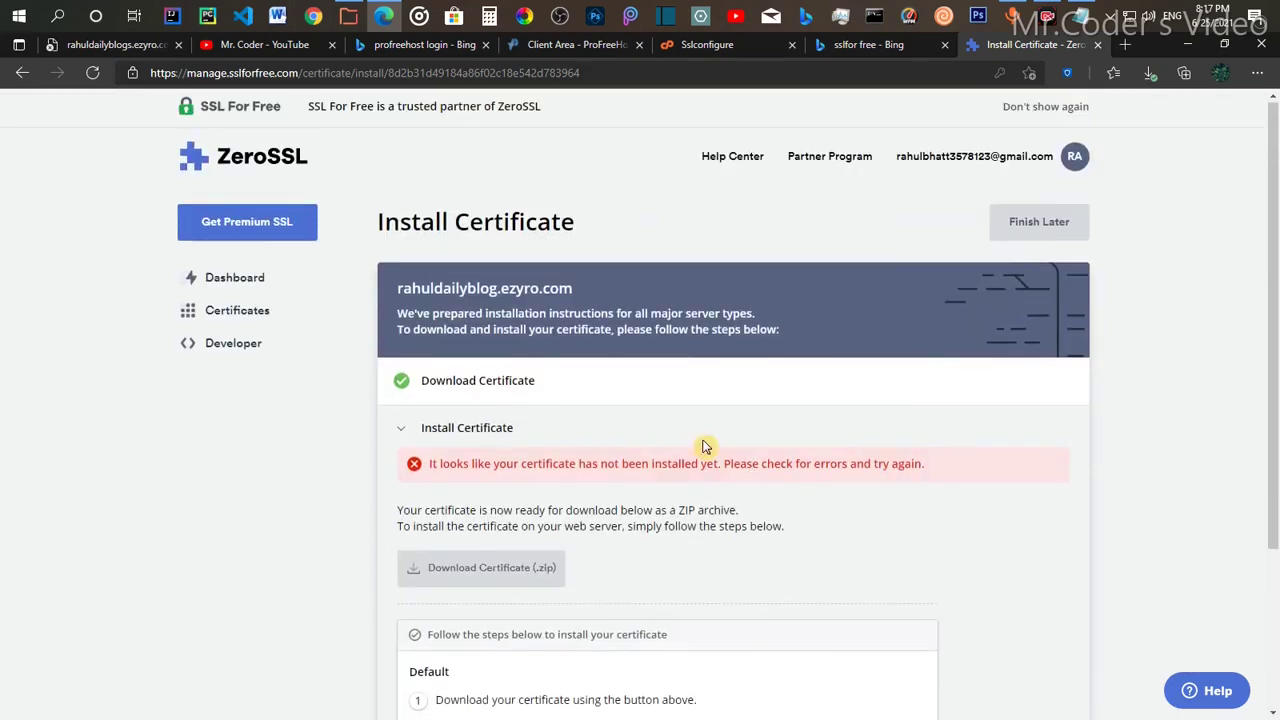
{"action": "left_click", "coordinate": [1035, 230]}
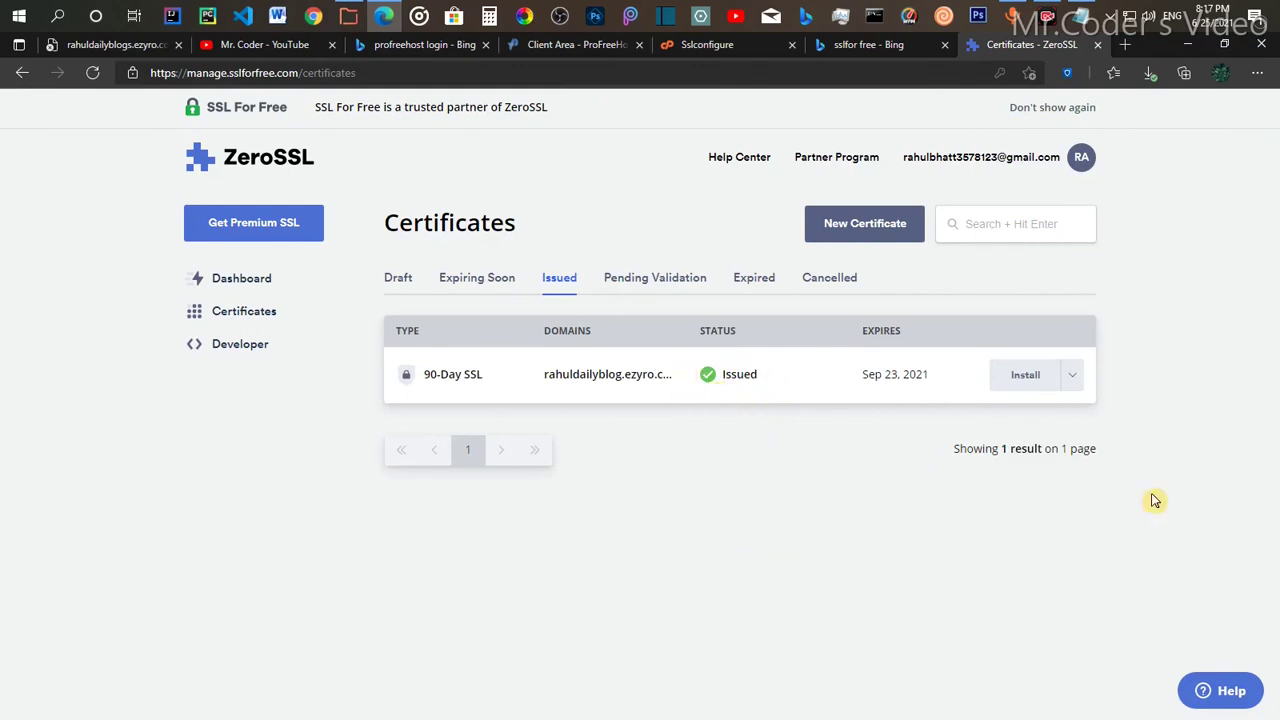
Step: Try the mistyped rahuldailyblogs.ezyro.com/wp-admin/ address, then go back to the new tab page
{"action": "left_click", "coordinate": [105, 45]}
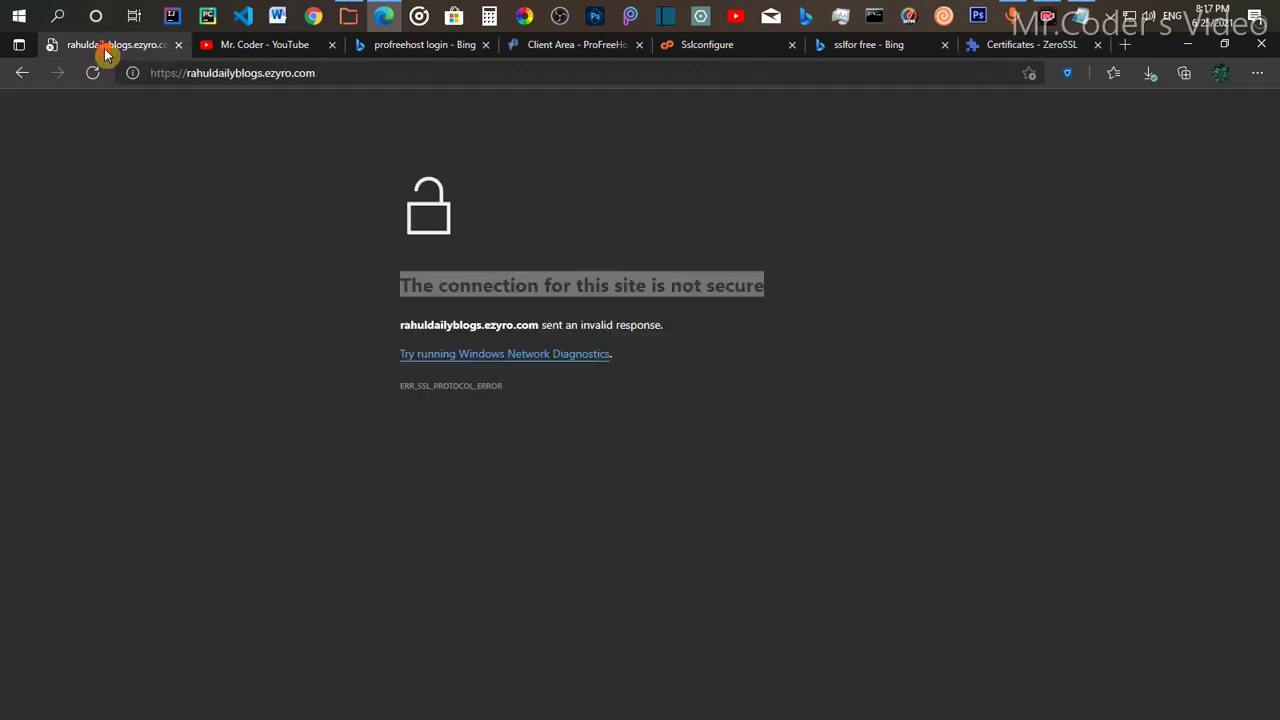
{"action": "left_click", "coordinate": [360, 69]}
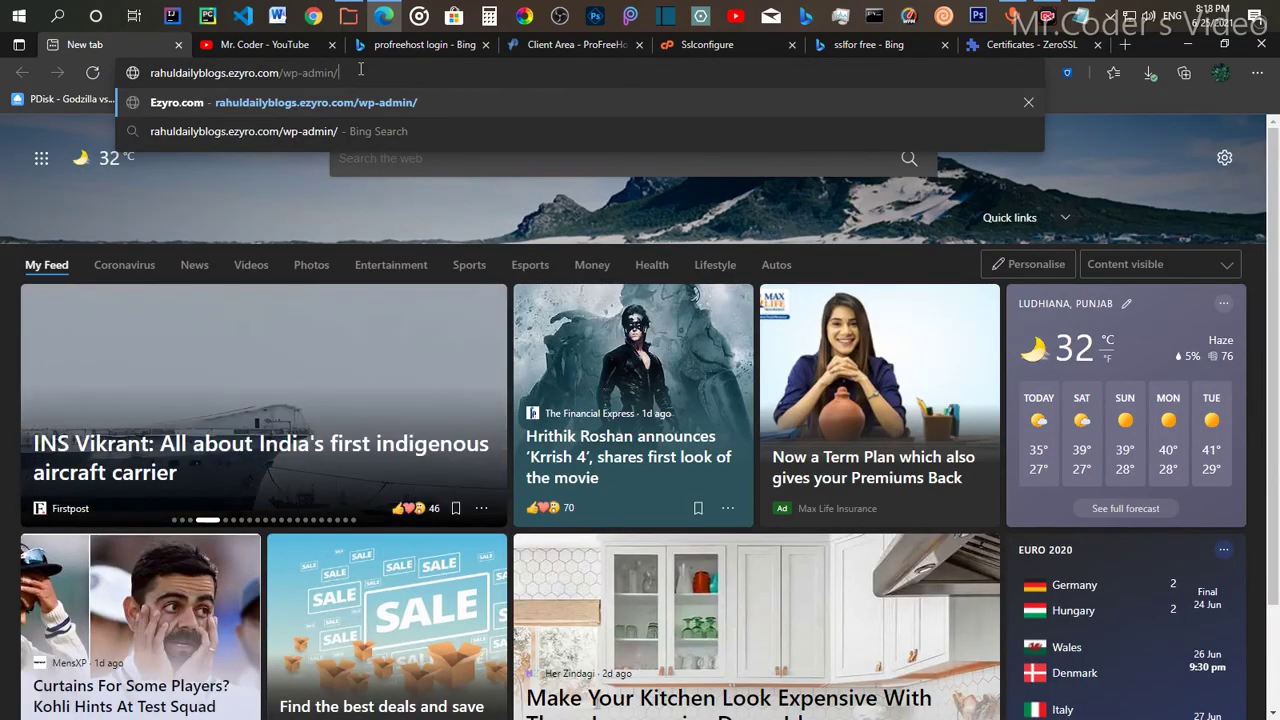
{"action": "key", "text": "Return"}
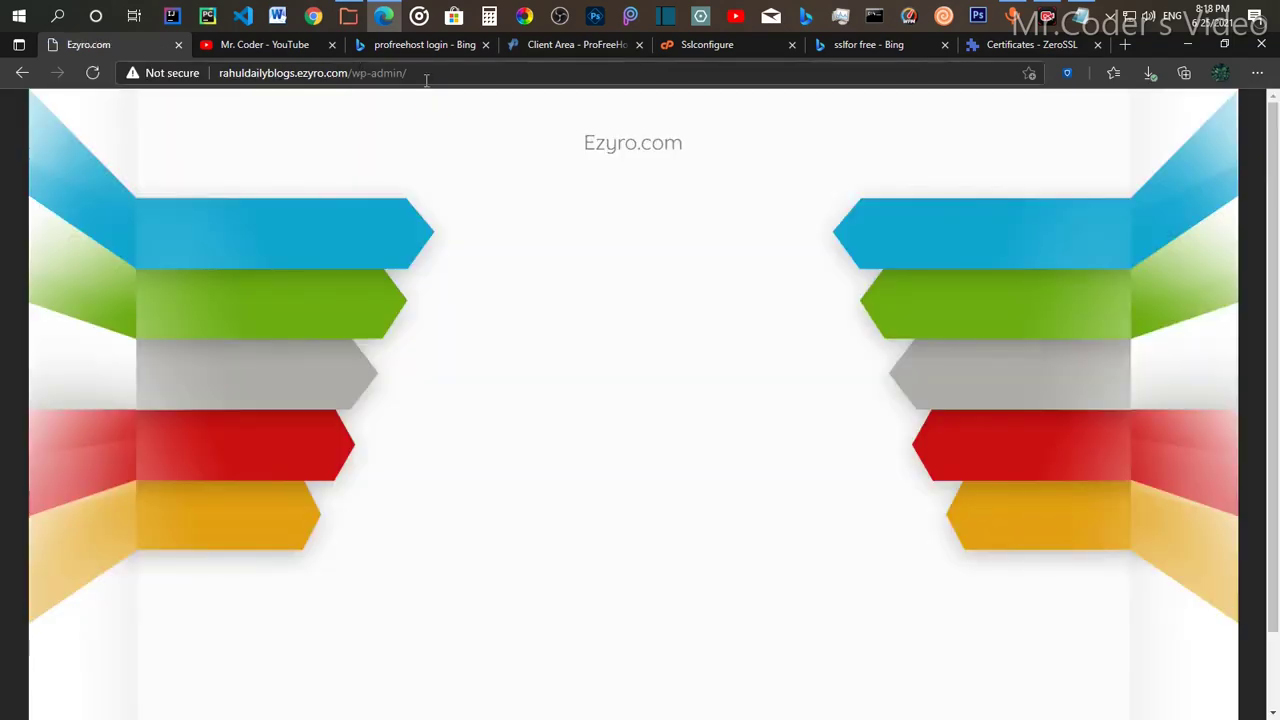
{"action": "key", "text": "alt+Left"}
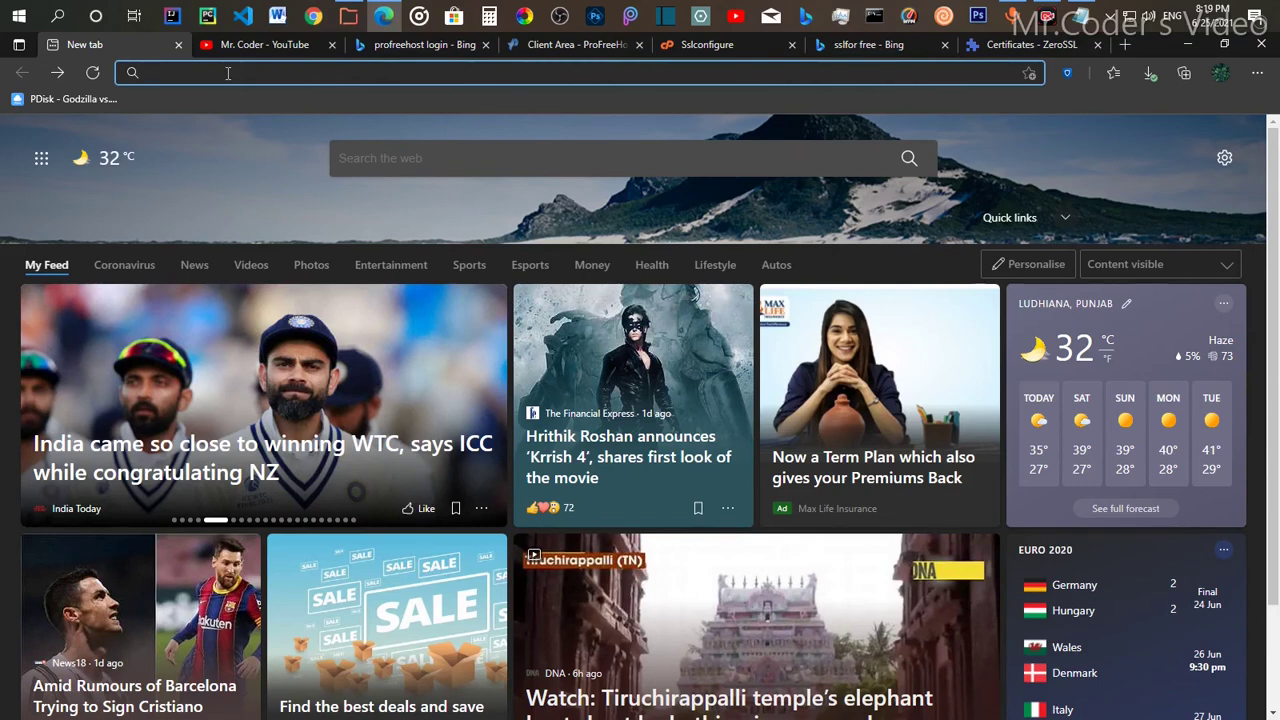
Step: Load rahuldailyblog.ezyro.com/wp-admin, removing the autocompleted extra 's' from the site name
{"action": "type", "text": "ra"}
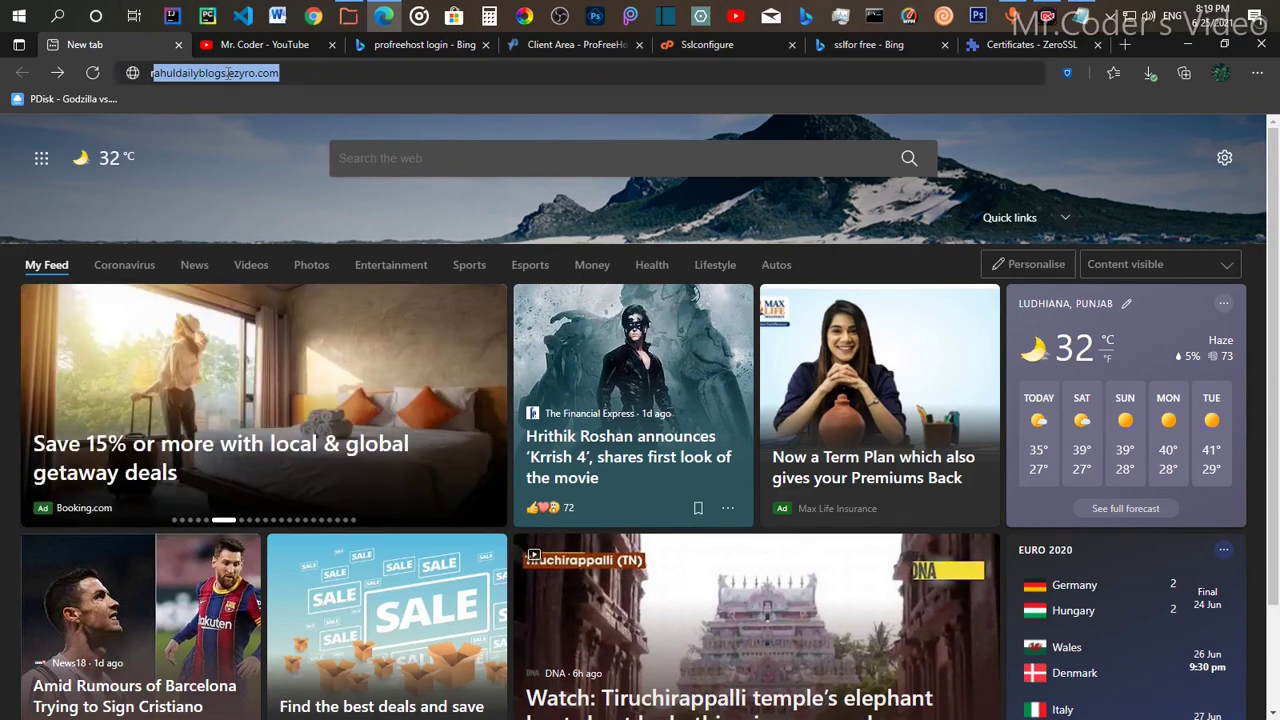
{"action": "key", "text": "End"}
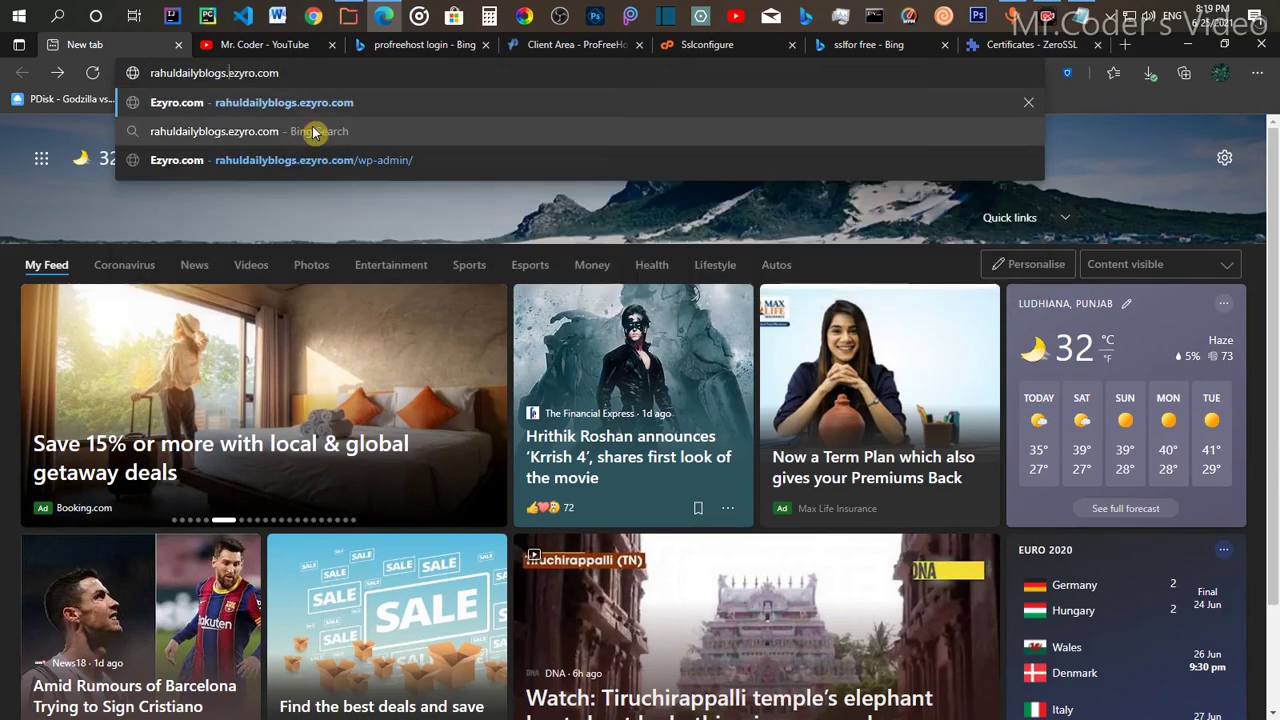
{"action": "key", "text": "BackSpace"}
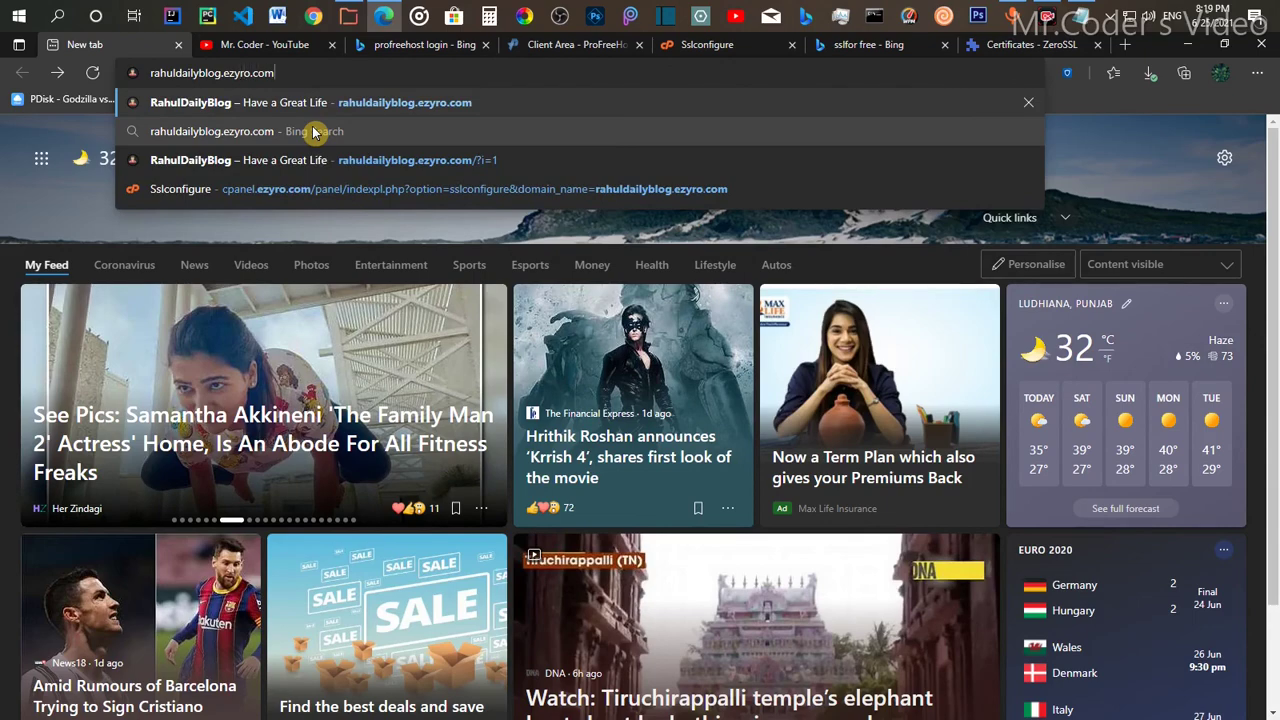
{"action": "type", "text": "/wp-admin/"}
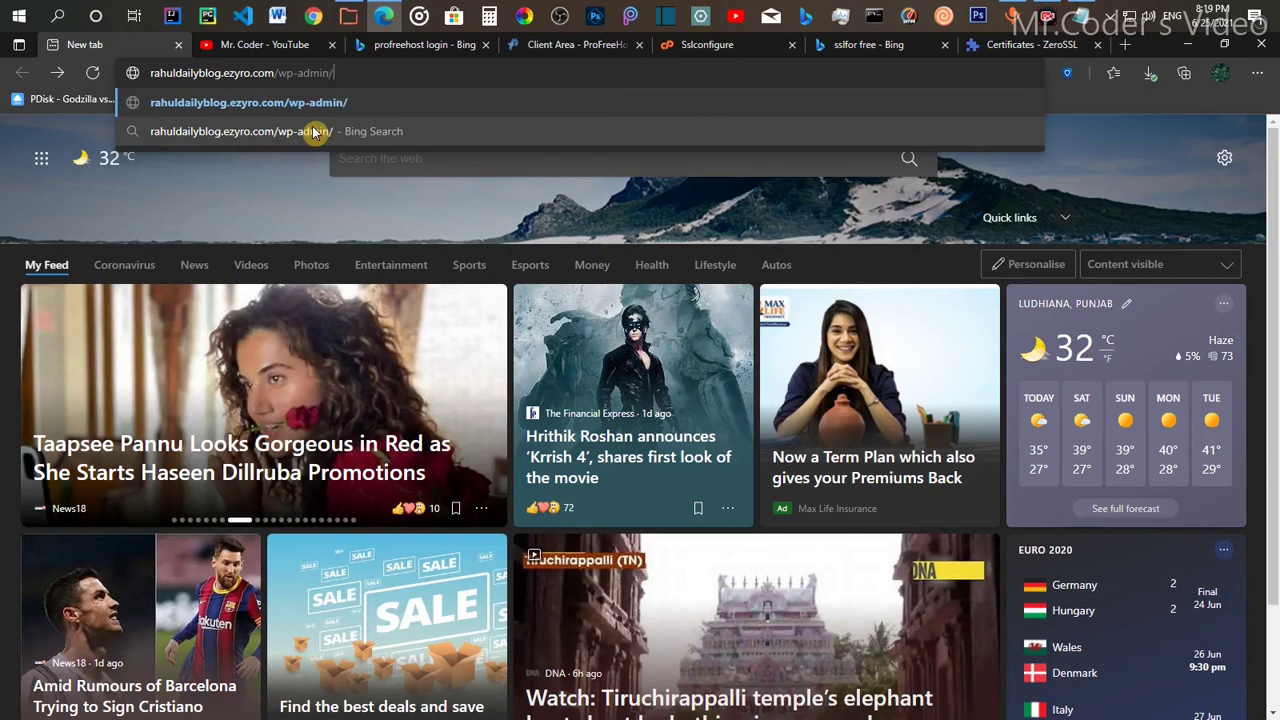
{"action": "key", "text": "Return"}
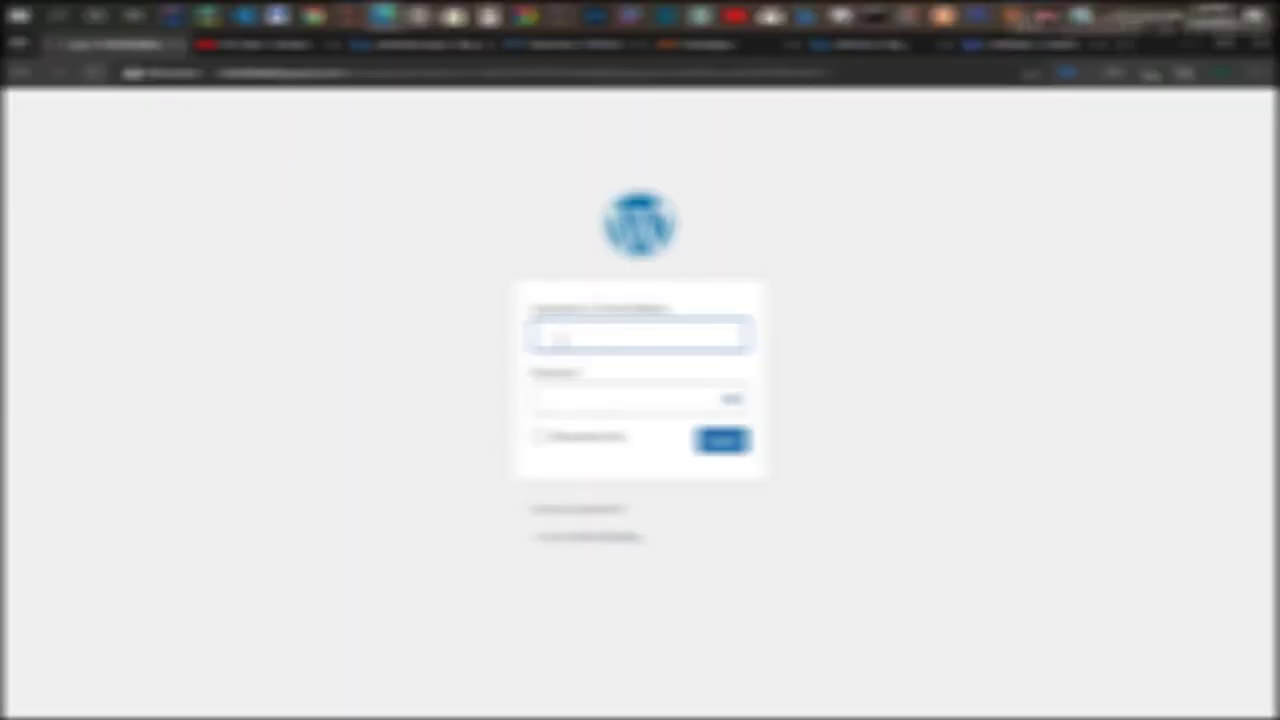
Step: Sign in to WordPress with the admin username and password
{"action": "type", "text": "making123test"}
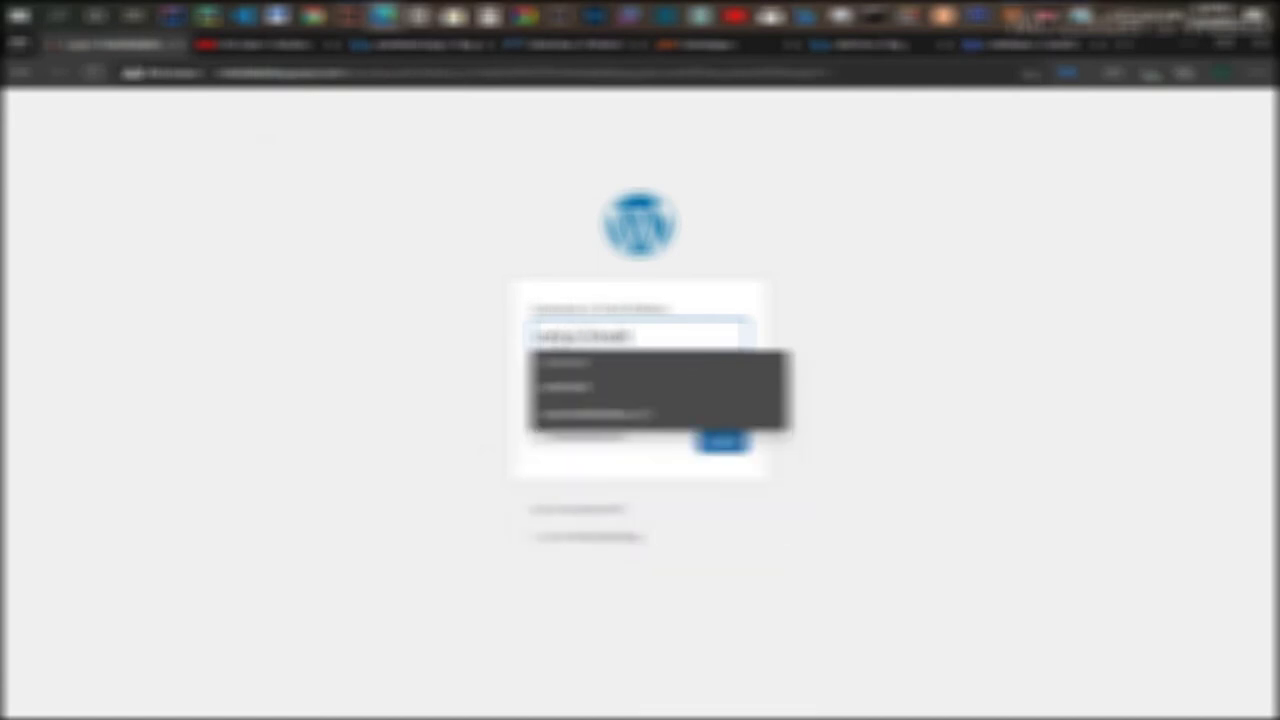
{"action": "key", "text": "Tab"}
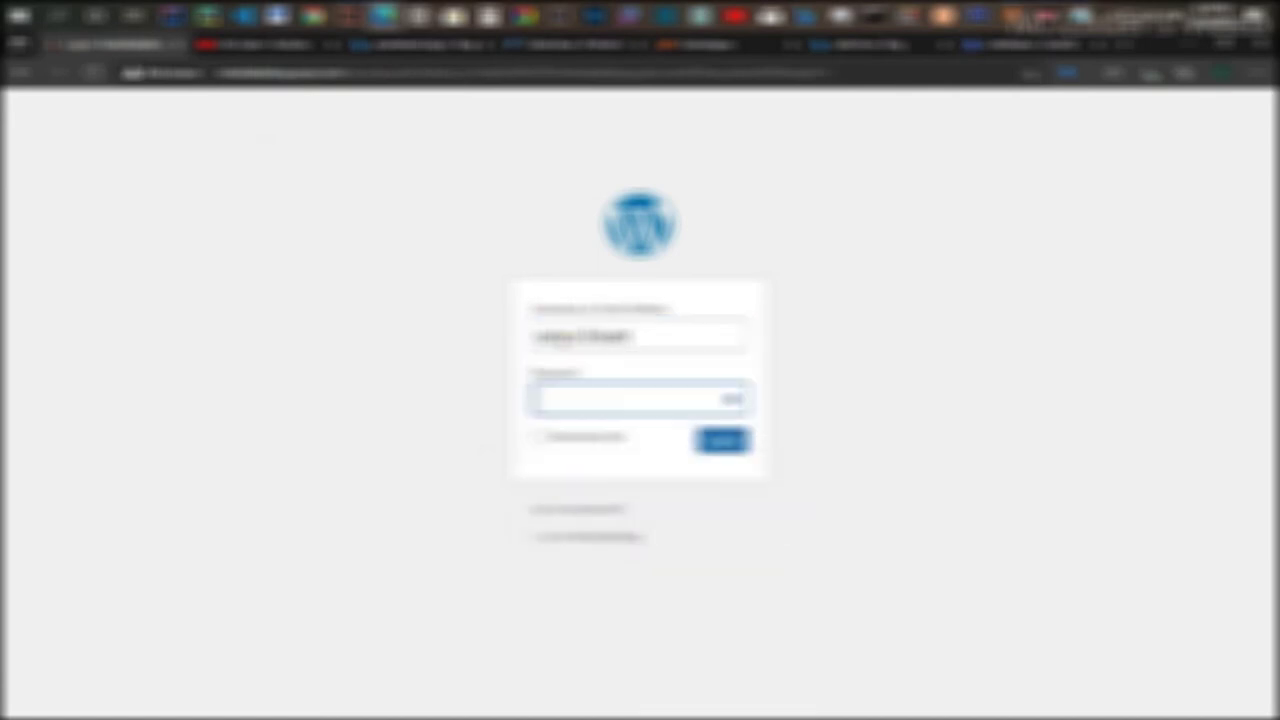
{"action": "type", "text": "******************"}
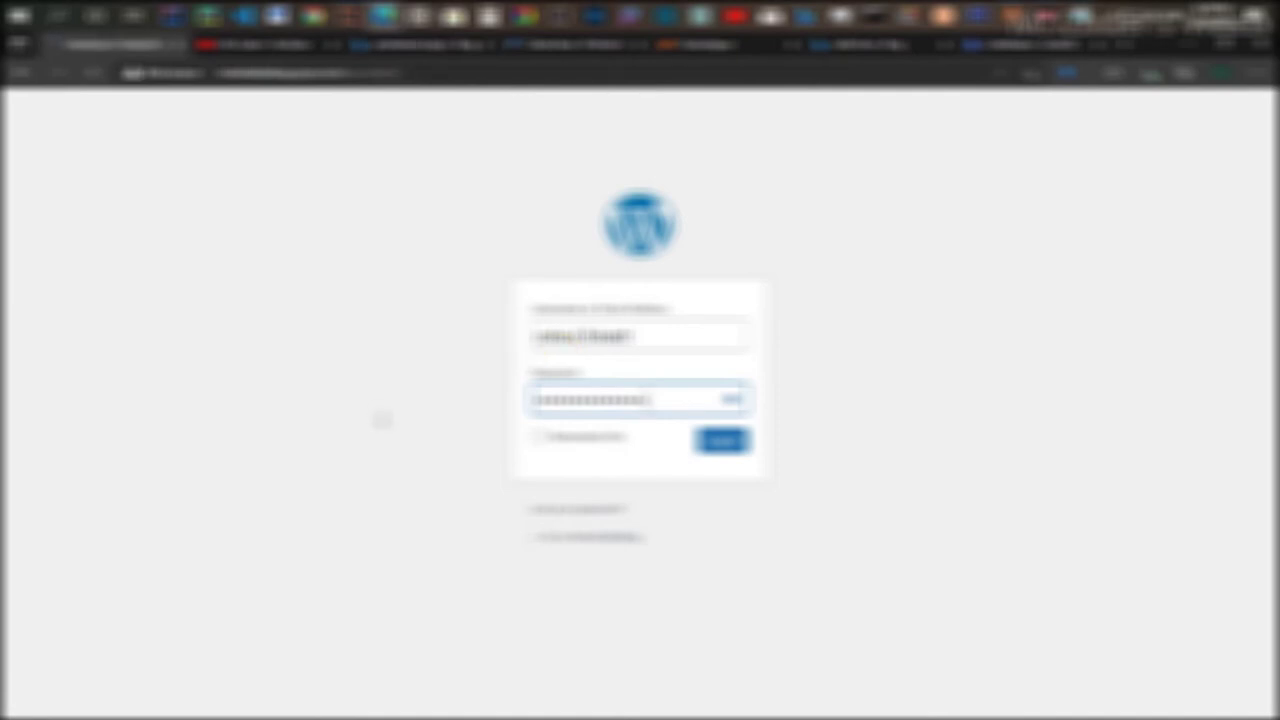
{"action": "key", "text": "Return"}
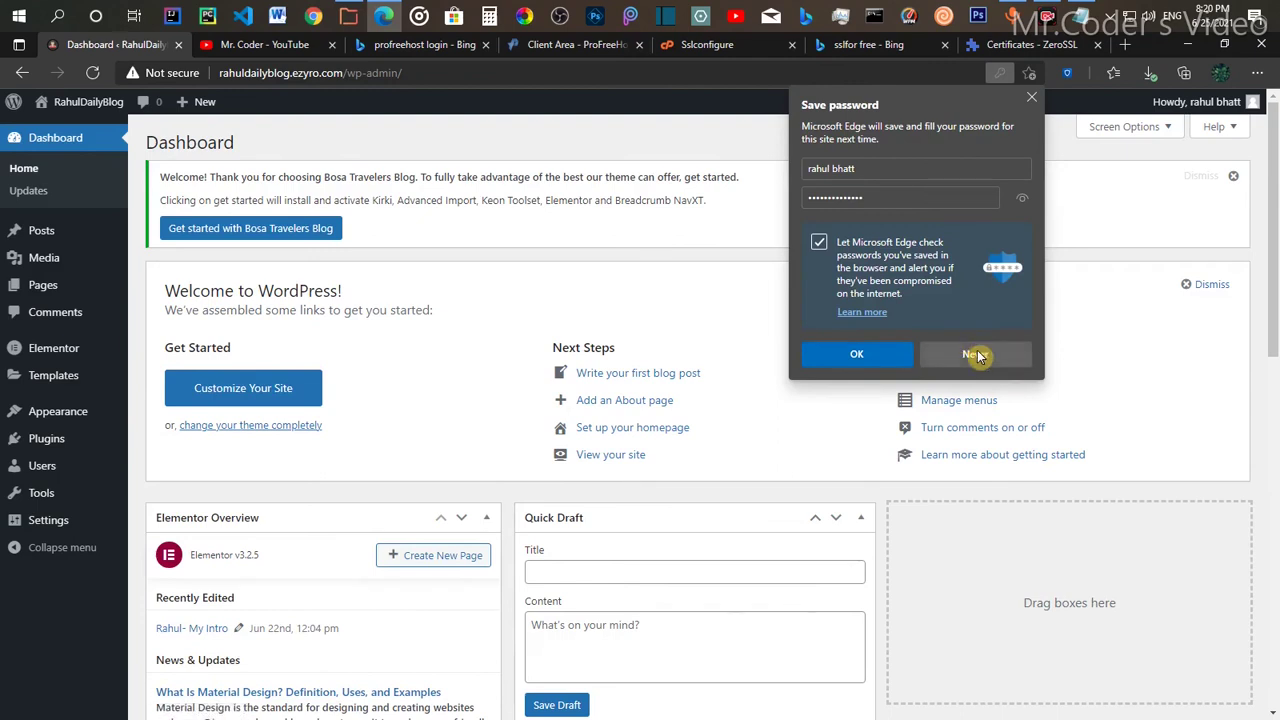
Step: Decline Edge's offer to save the password and go to Settings > General
{"action": "left_click", "coordinate": [975, 354]}
{"action": "mouse_move", "coordinate": [35, 521]}
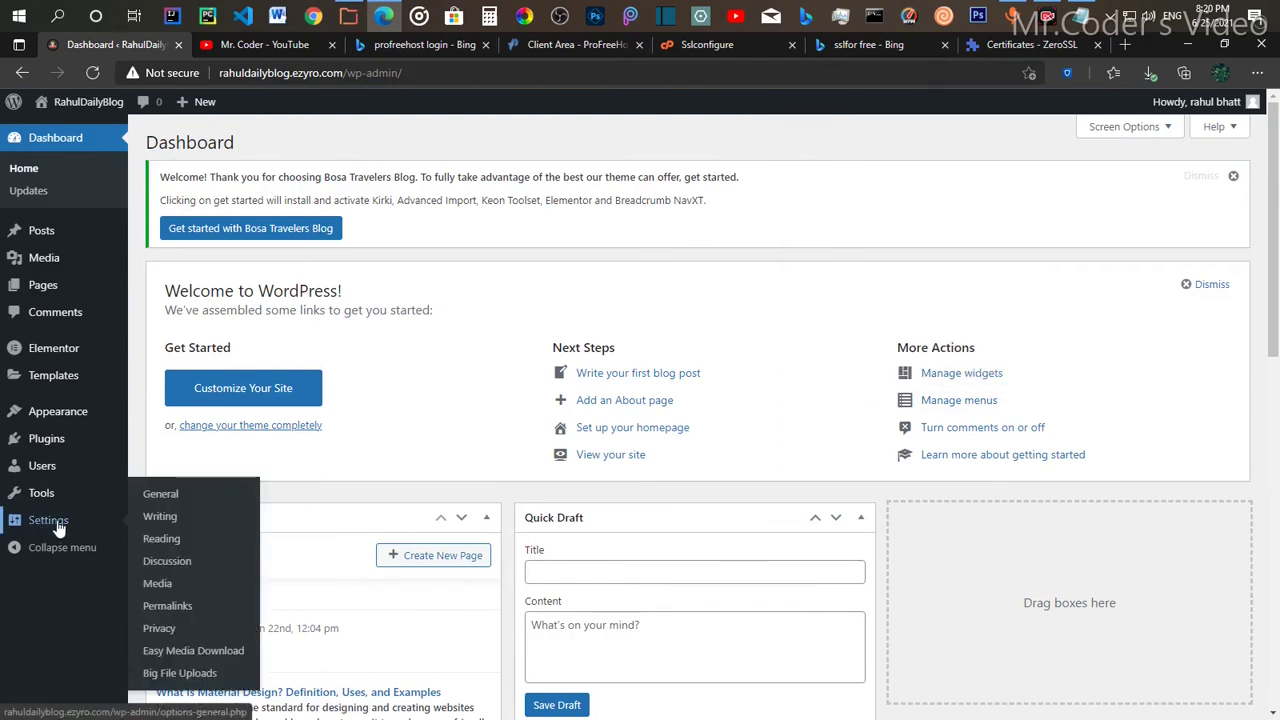
{"action": "left_click", "coordinate": [180, 500]}
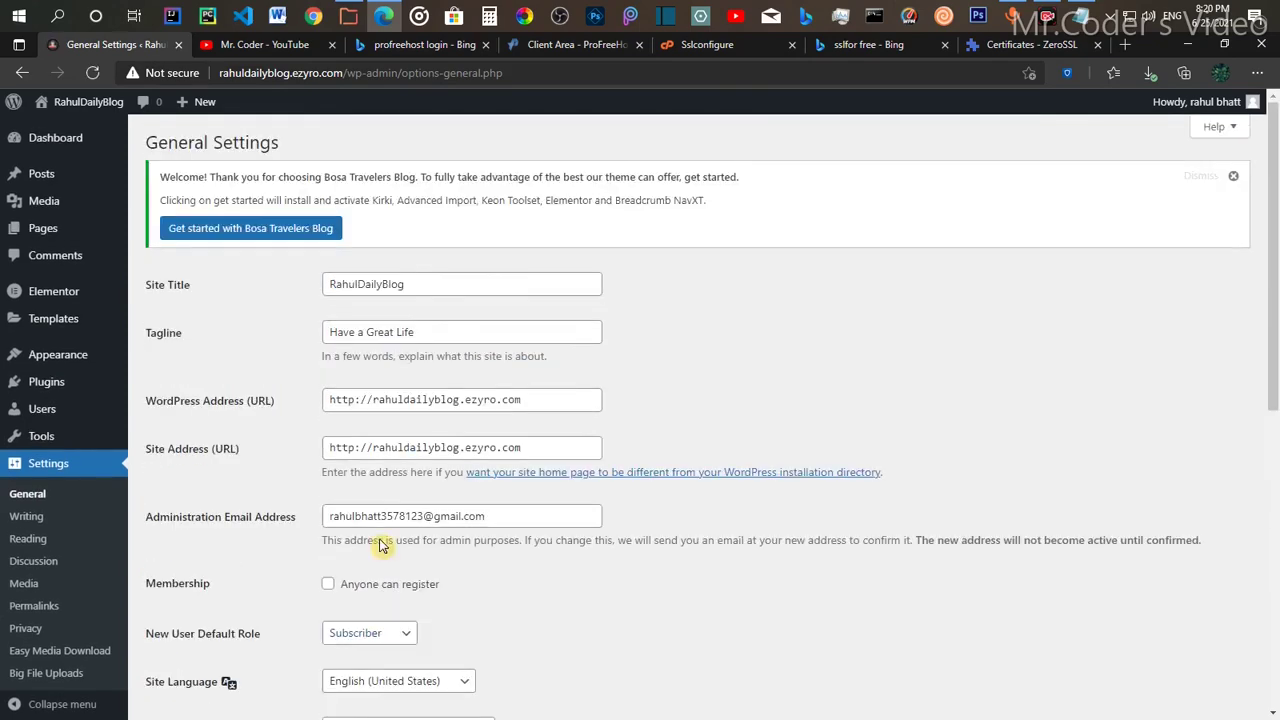
Step: Change the WordPress Address and Site Address from http to https and save the changes
{"action": "left_click", "coordinate": [355, 402]}
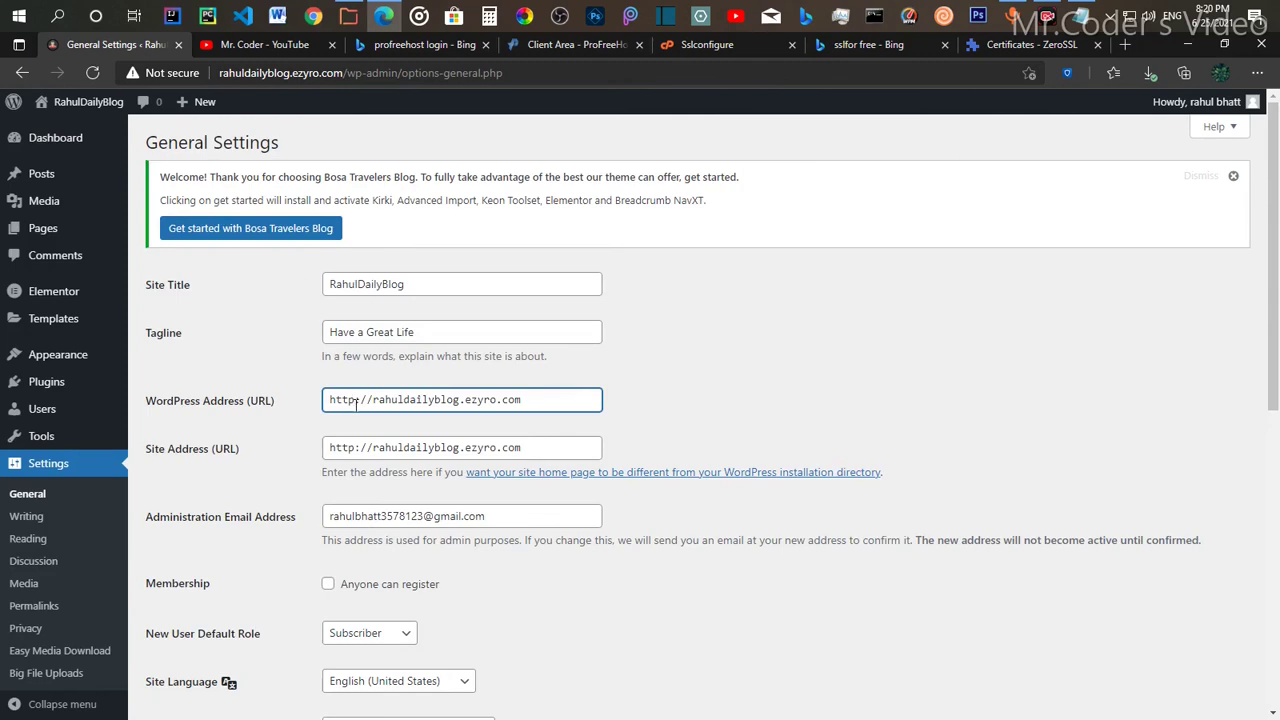
{"action": "type", "text": "s"}
{"action": "scroll", "coordinate": [362, 422], "scroll_direction": "down", "scroll_amount": 2}
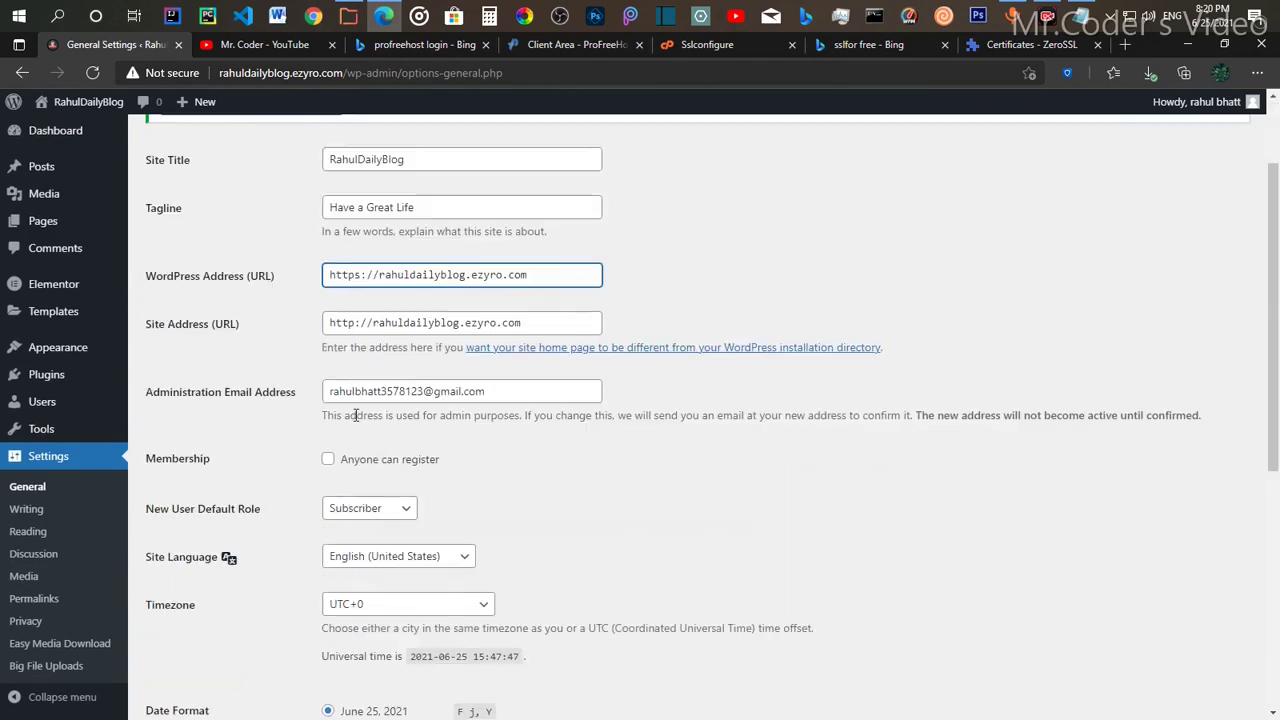
{"action": "left_click", "coordinate": [345, 322]}
{"action": "type", "text": "s"}
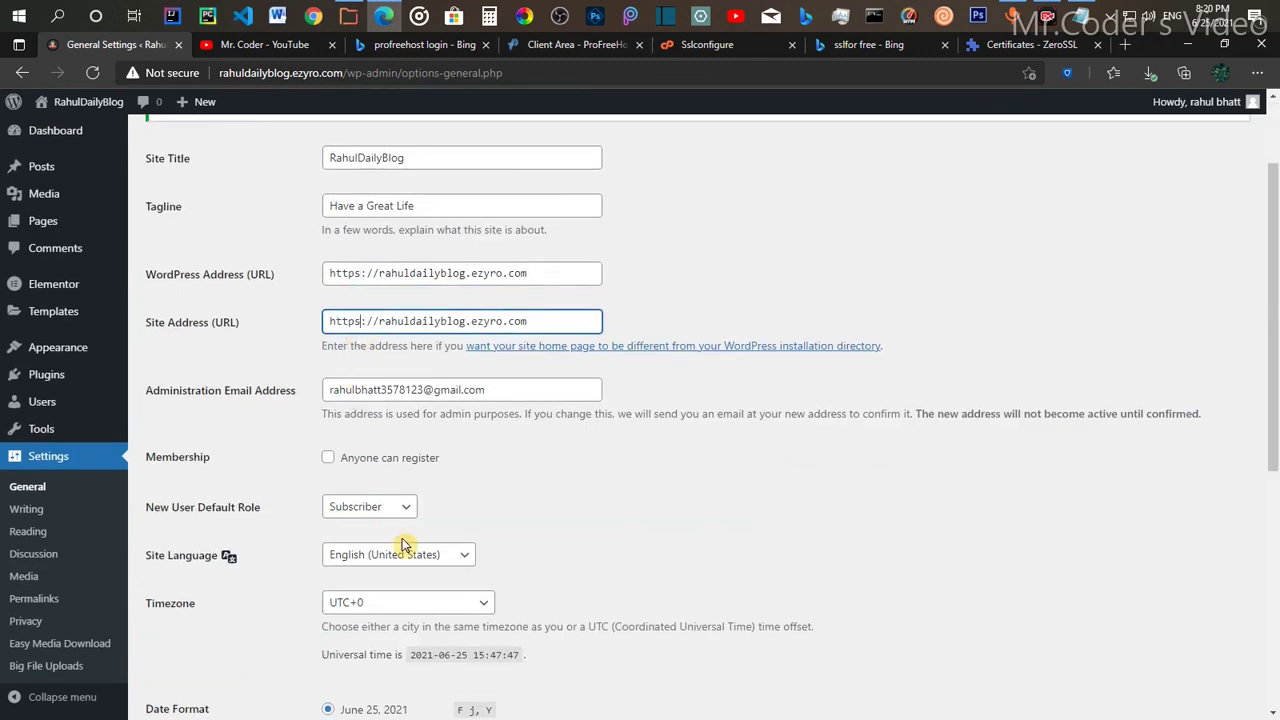
{"action": "scroll", "coordinate": [390, 461], "scroll_direction": "down", "scroll_amount": 2}
{"action": "scroll", "coordinate": [390, 461], "scroll_direction": "down", "scroll_amount": 6}
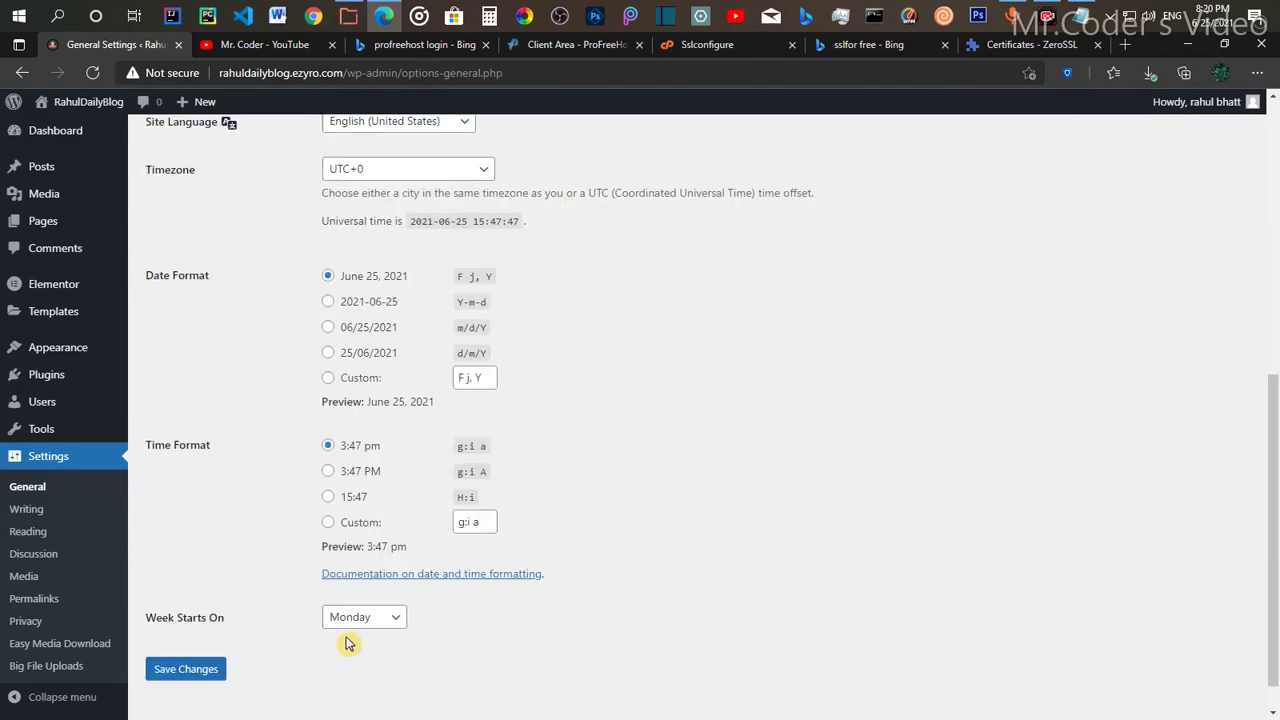
{"action": "left_click", "coordinate": [204, 623]}
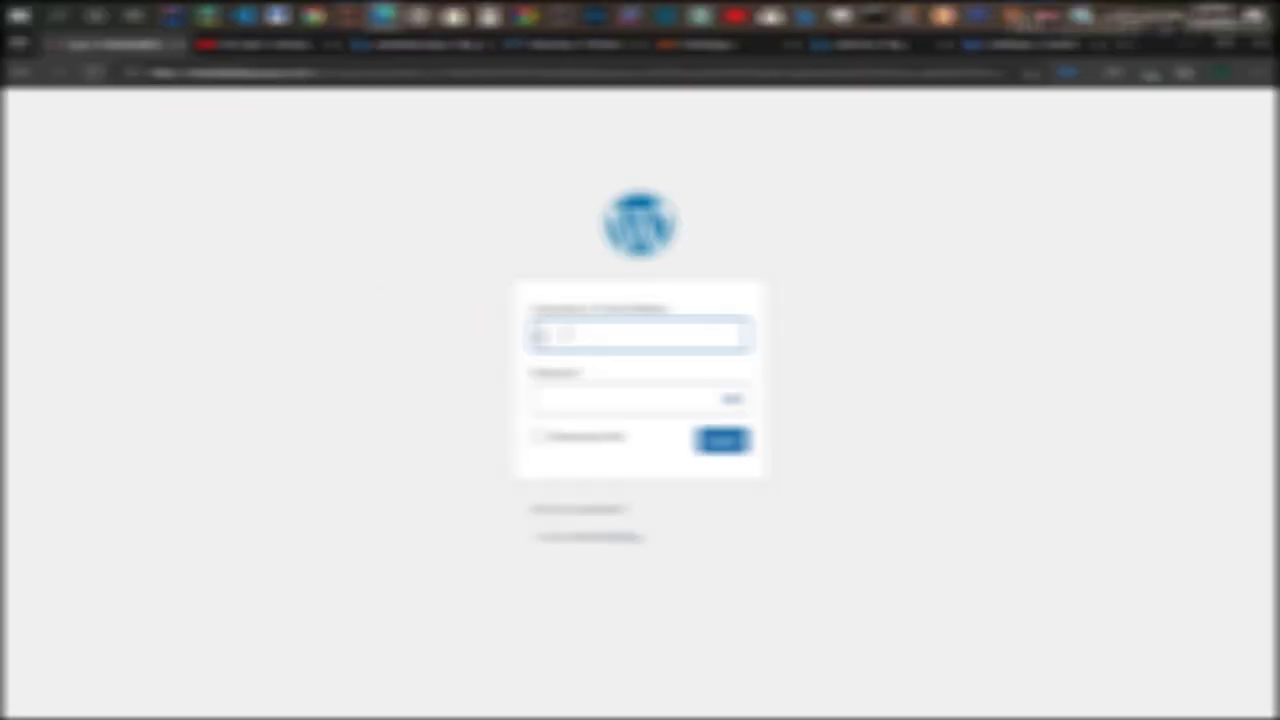
Step: Log in to the WordPress admin over https with the site's admin username and password
{"action": "type", "text": "rahuldailys"}
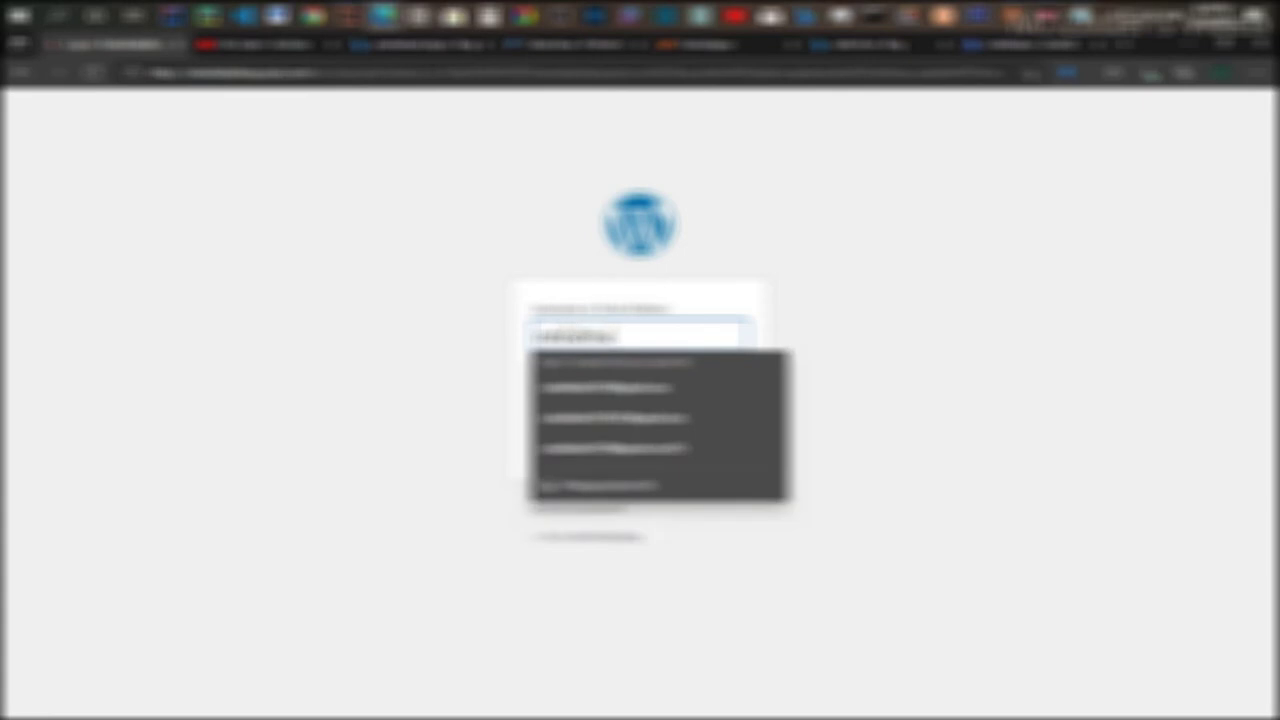
{"action": "type", "text": "a"}
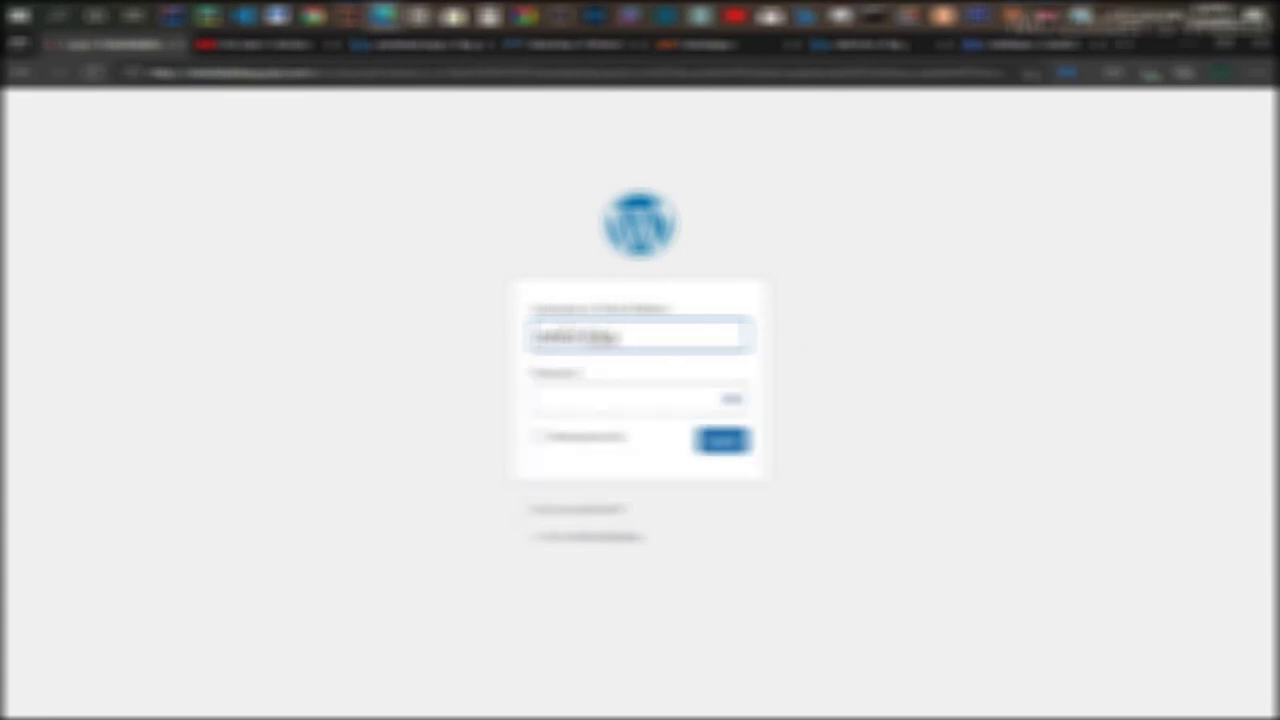
{"action": "type", "text": "il"}
{"action": "key", "text": "Tab"}
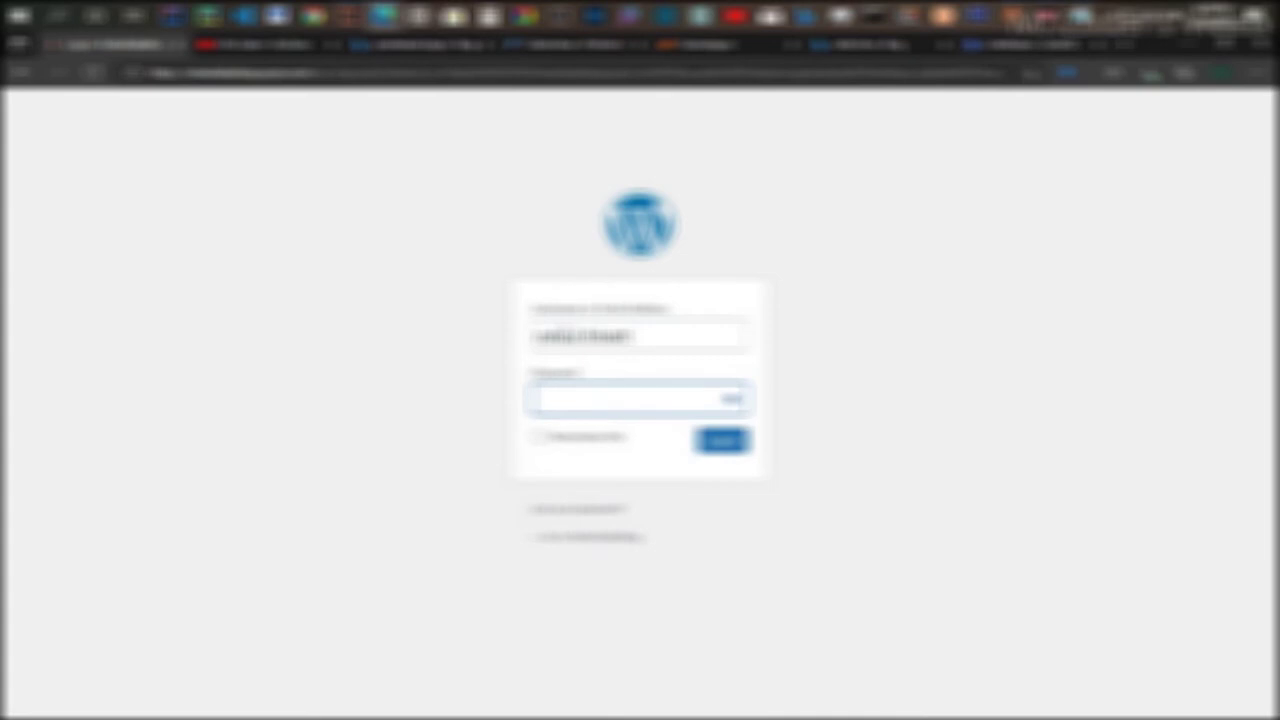
{"action": "type", "text": "••••••••••••"}
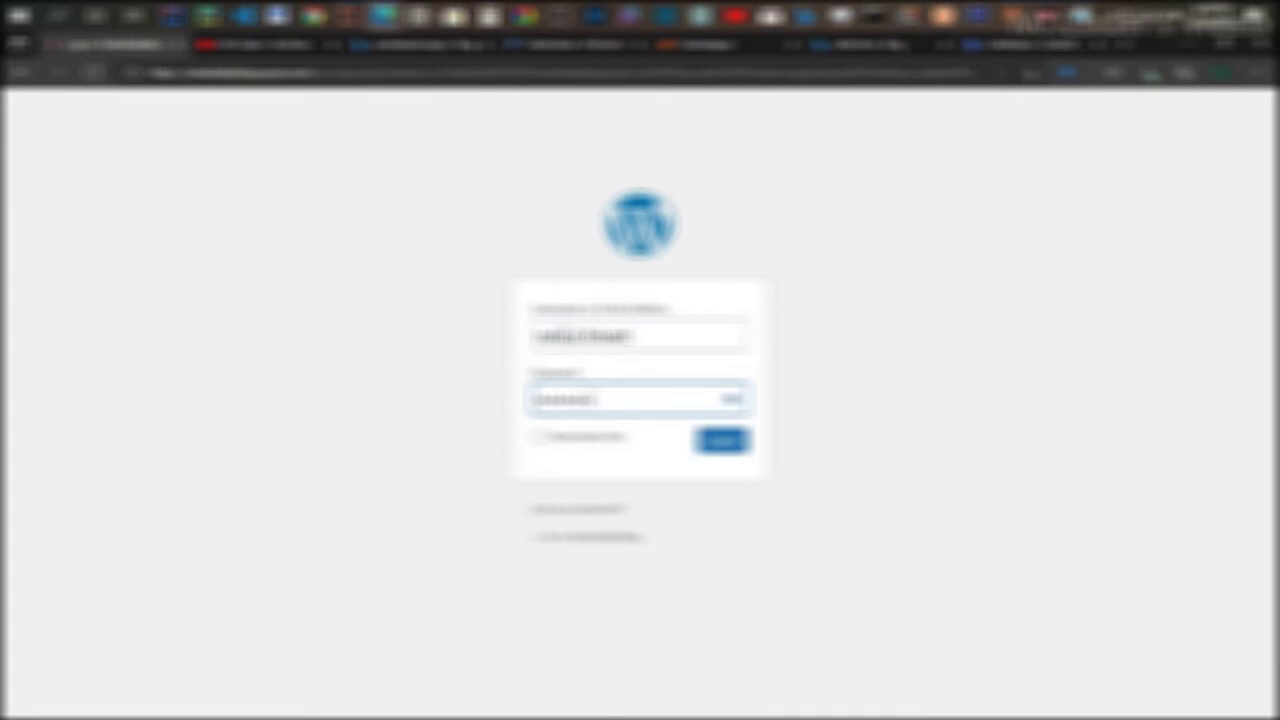
{"action": "type", "text": "••••"}
{"action": "key", "text": "Return"}
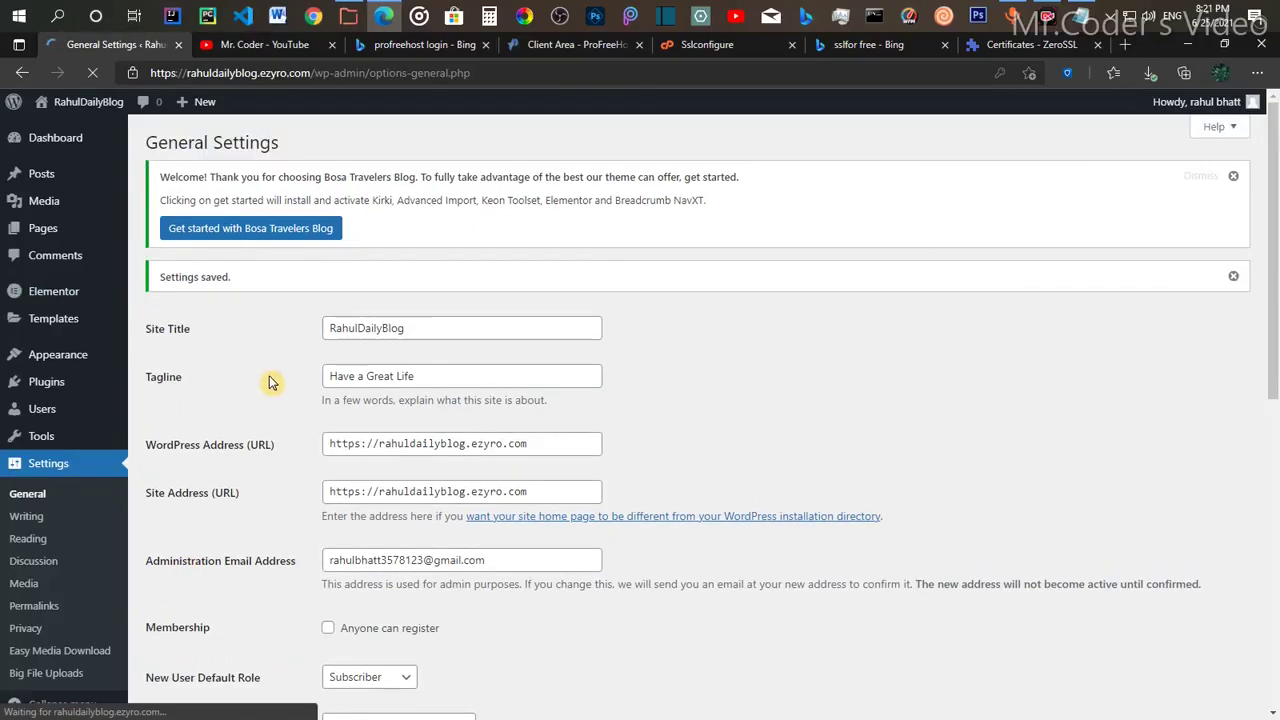
Step: Confirm the 'Settings saved' https addresses, check the connection's secure lock details, and dismiss the app notification
{"action": "scroll", "coordinate": [270, 382], "scroll_direction": "down", "scroll_amount": 3}
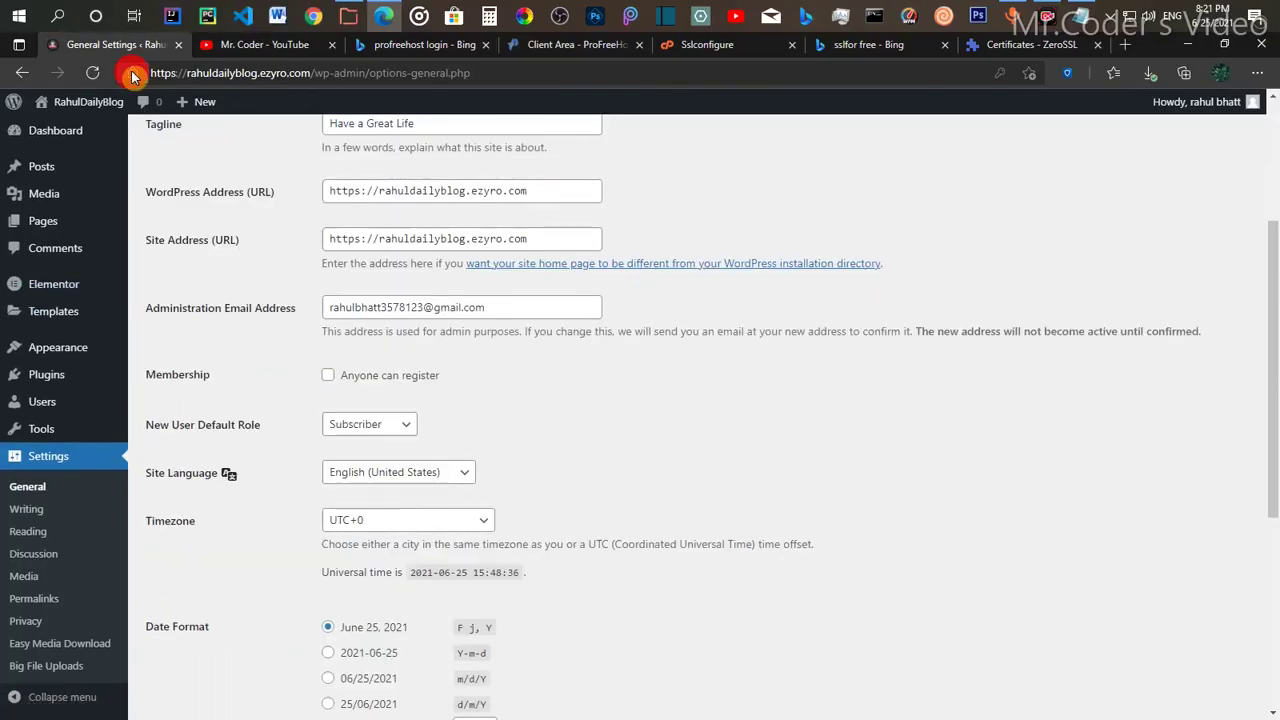
{"action": "left_click", "coordinate": [133, 73]}
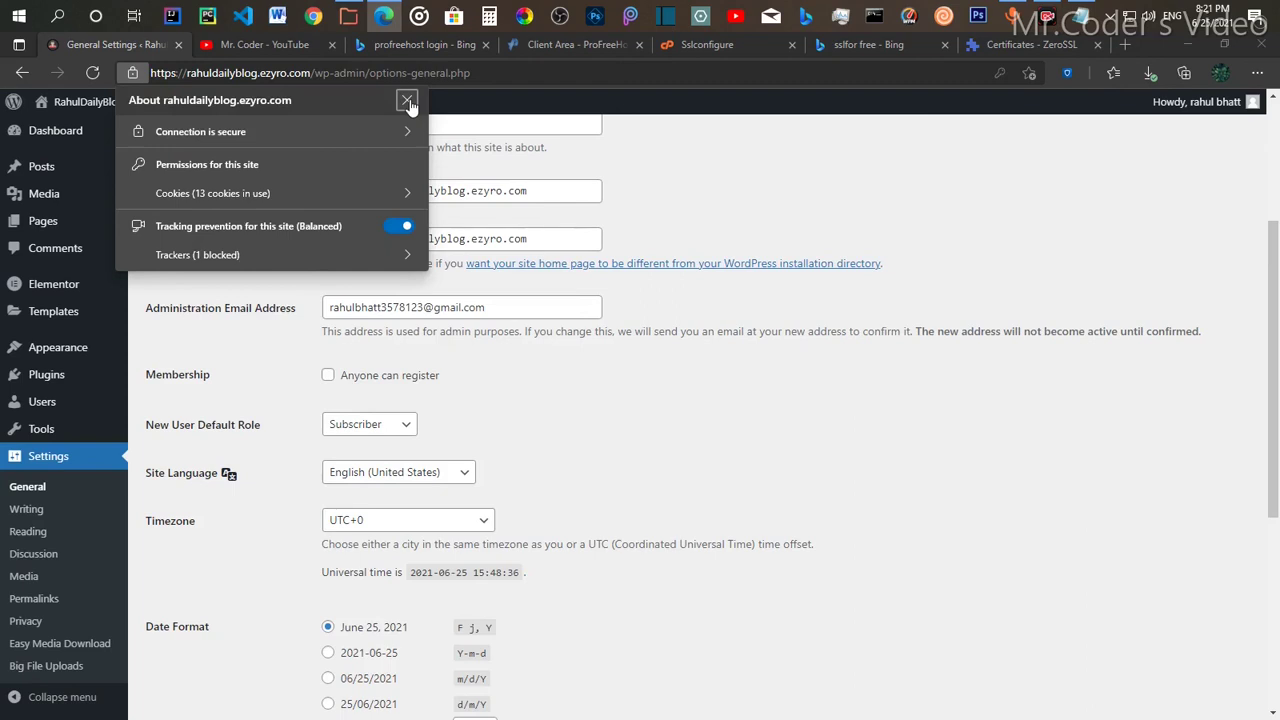
{"action": "left_click", "coordinate": [644, 212]}
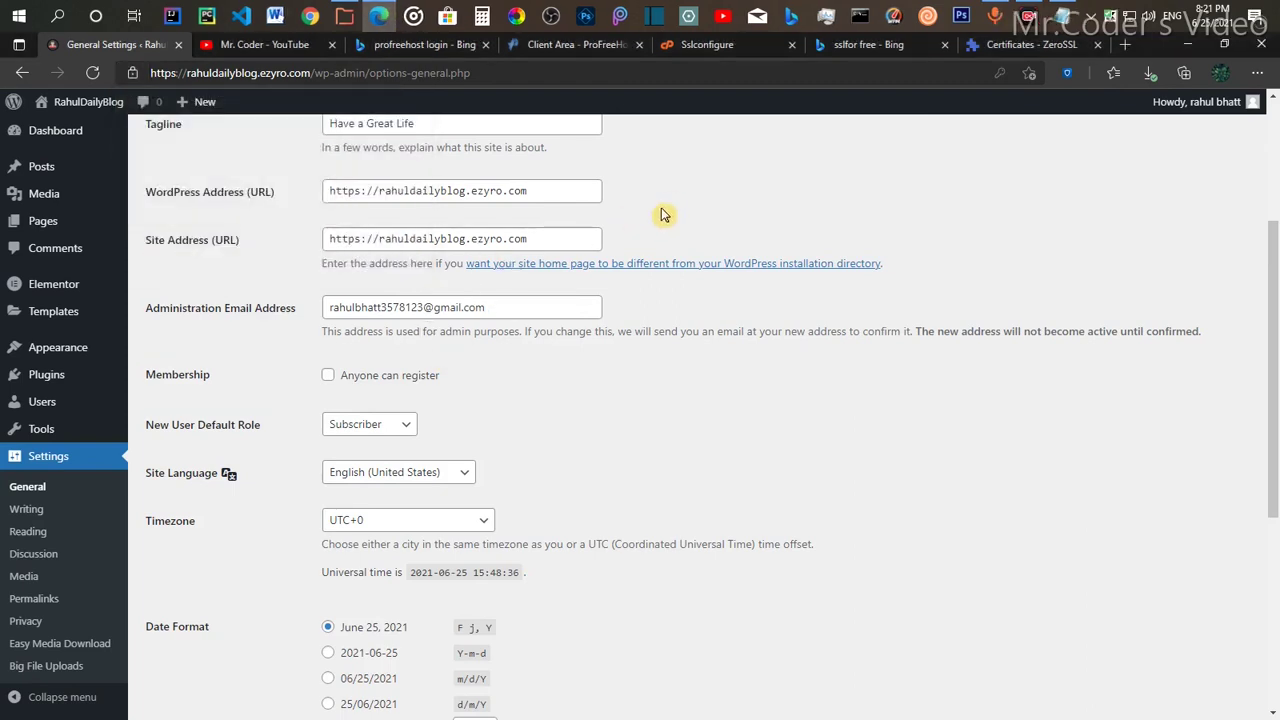
{"action": "scroll", "coordinate": [663, 217], "scroll_direction": "up", "scroll_amount": 3}
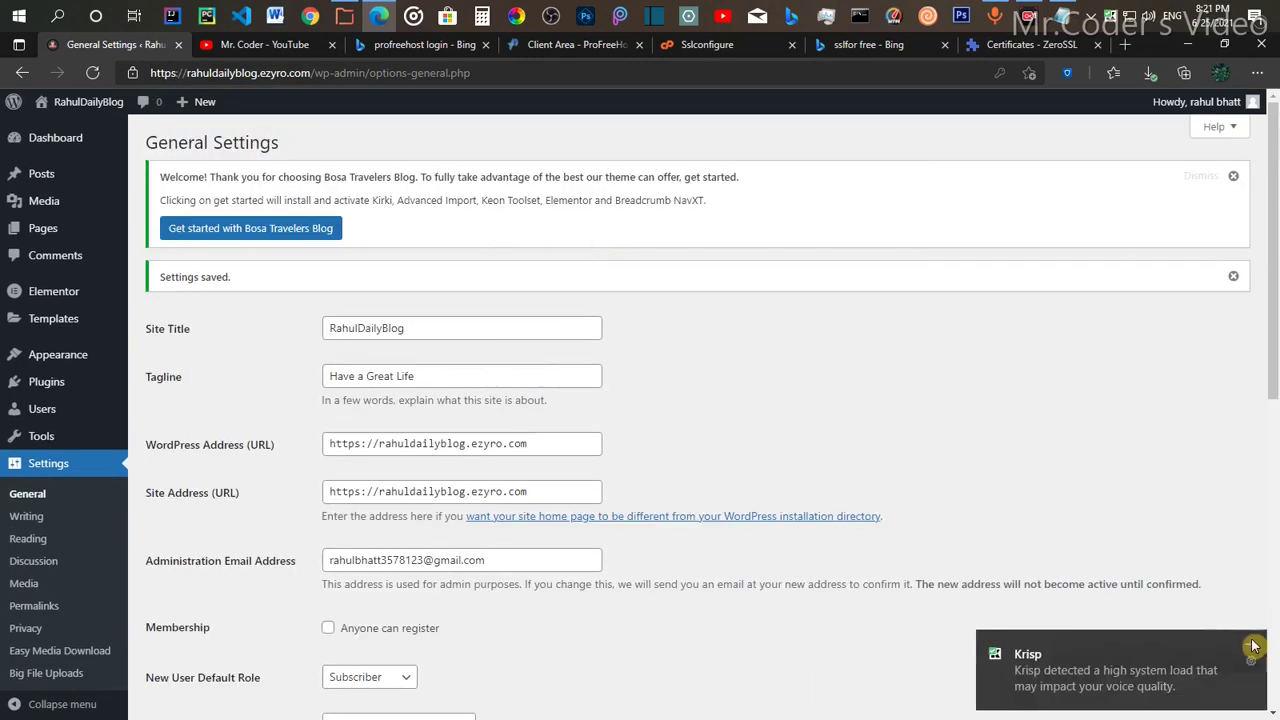
{"action": "left_click", "coordinate": [1253, 647]}
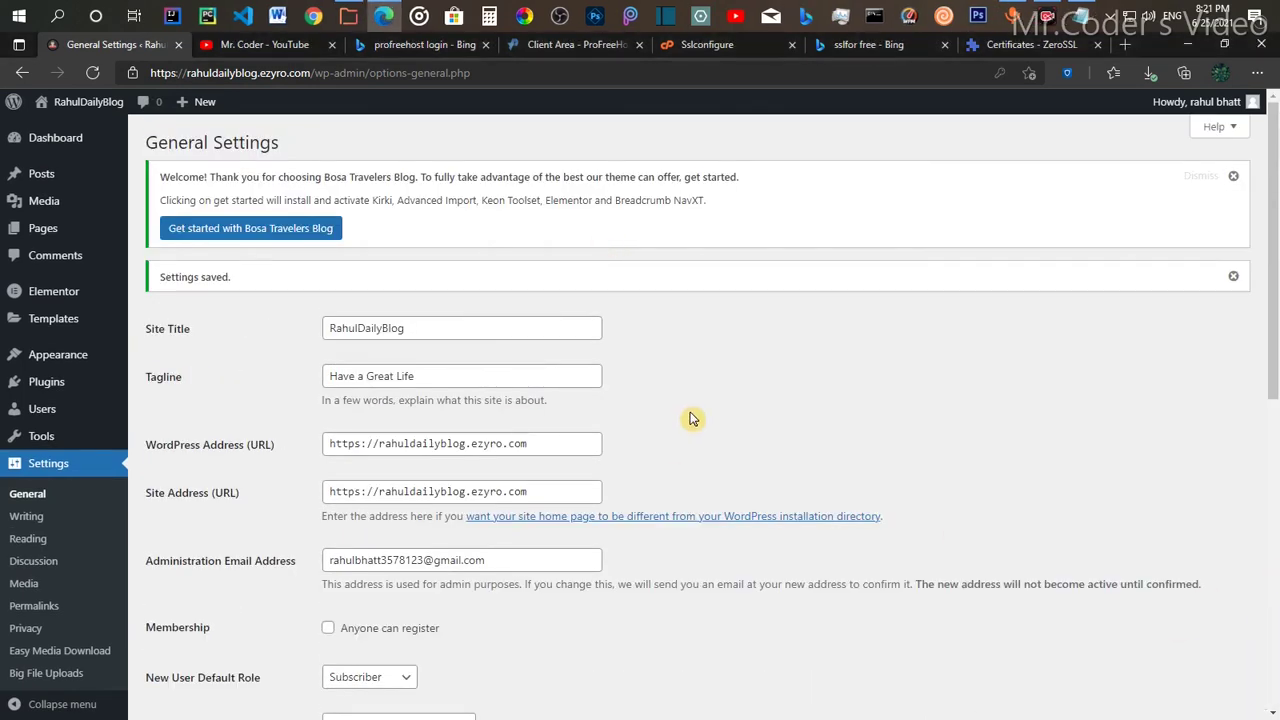
{"action": "mouse_move", "coordinate": [42, 234]}
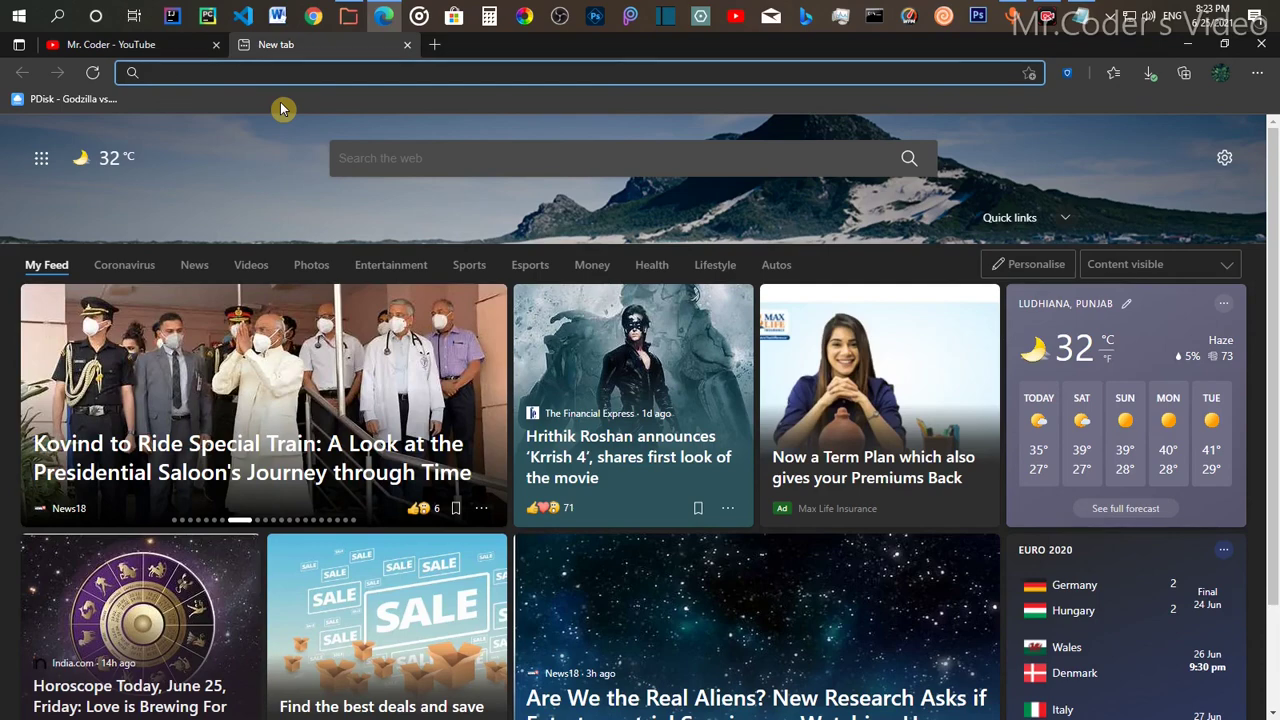
{"action": "type", "text": "https"}
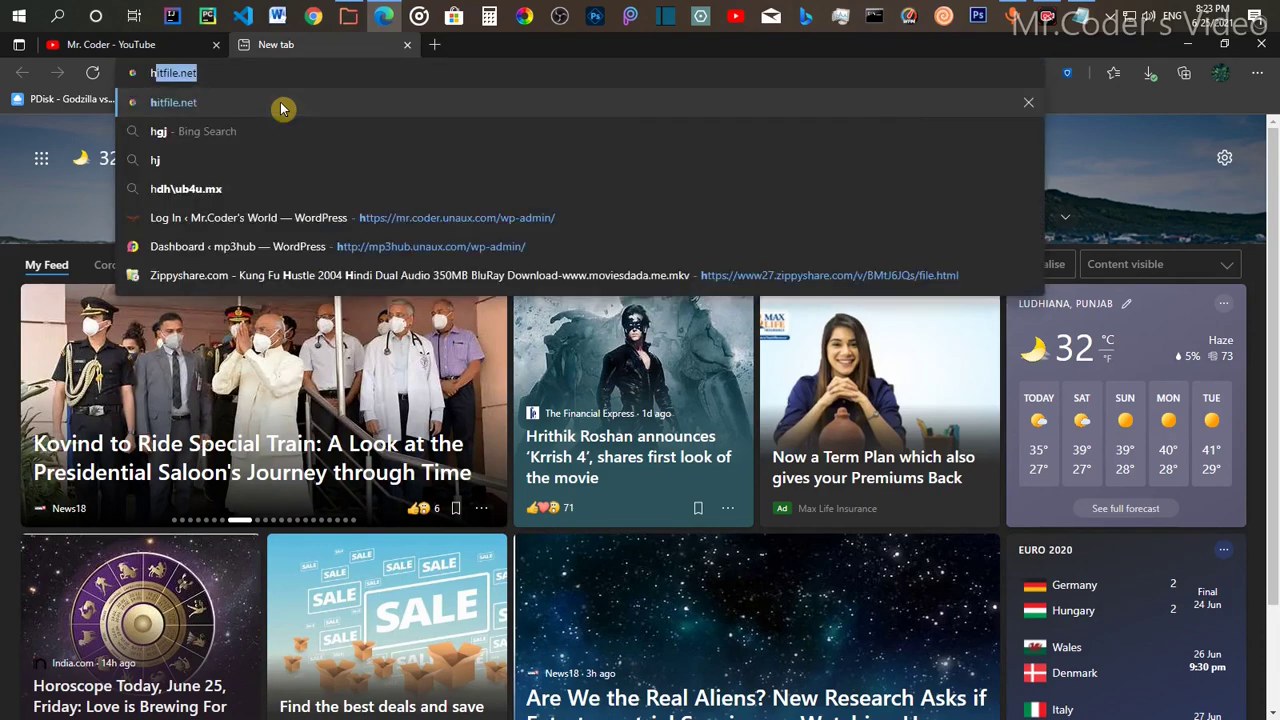
{"action": "type", "text": ":"}
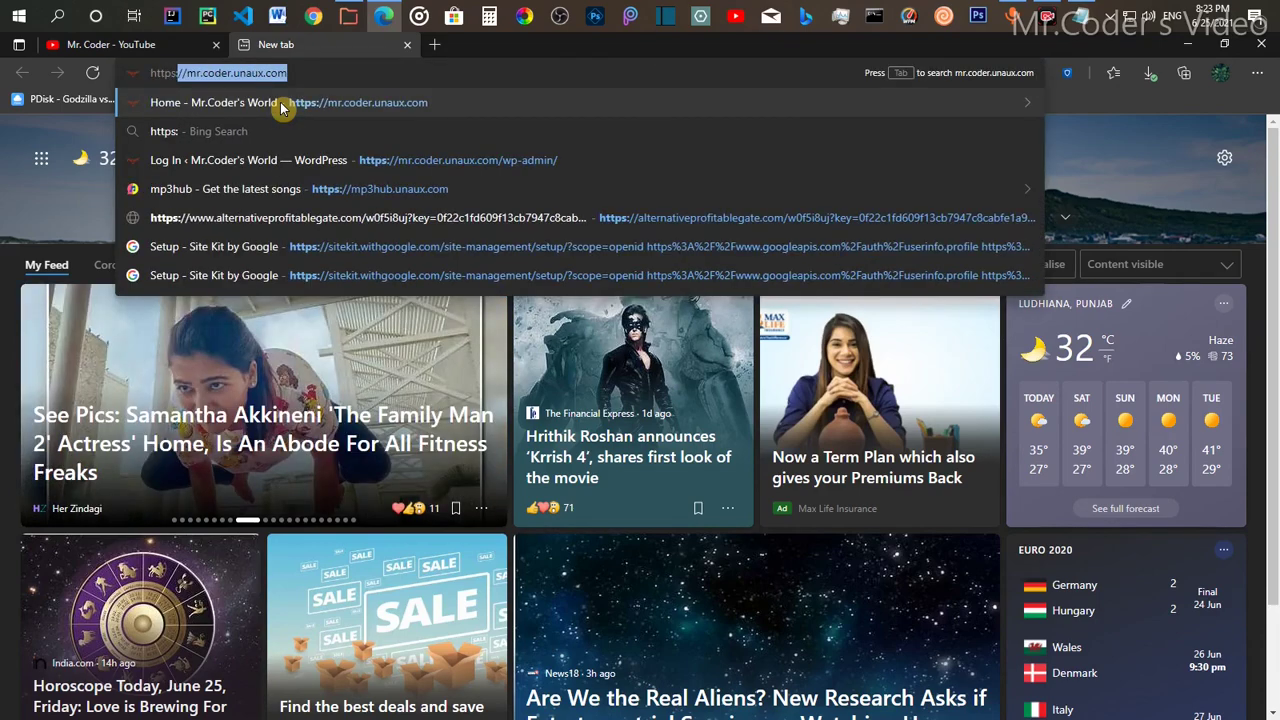
{"action": "type", "text": "//"}
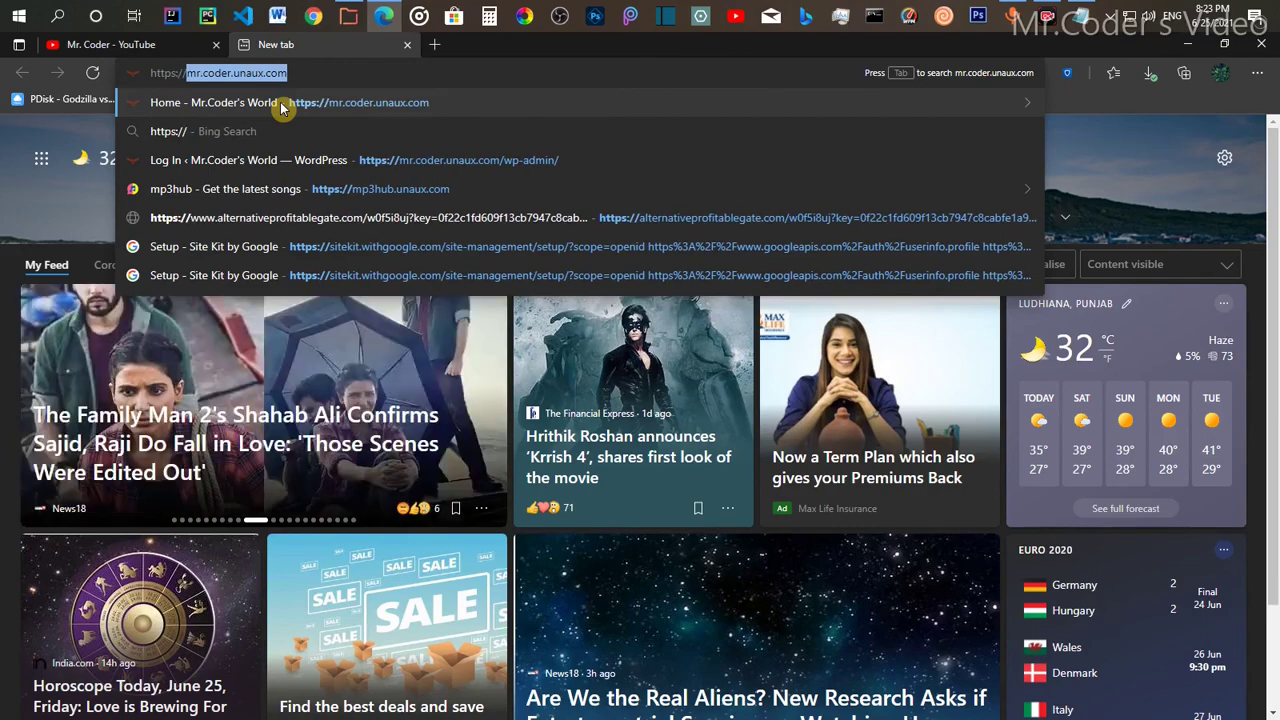
{"action": "type", "text": "rahul"}
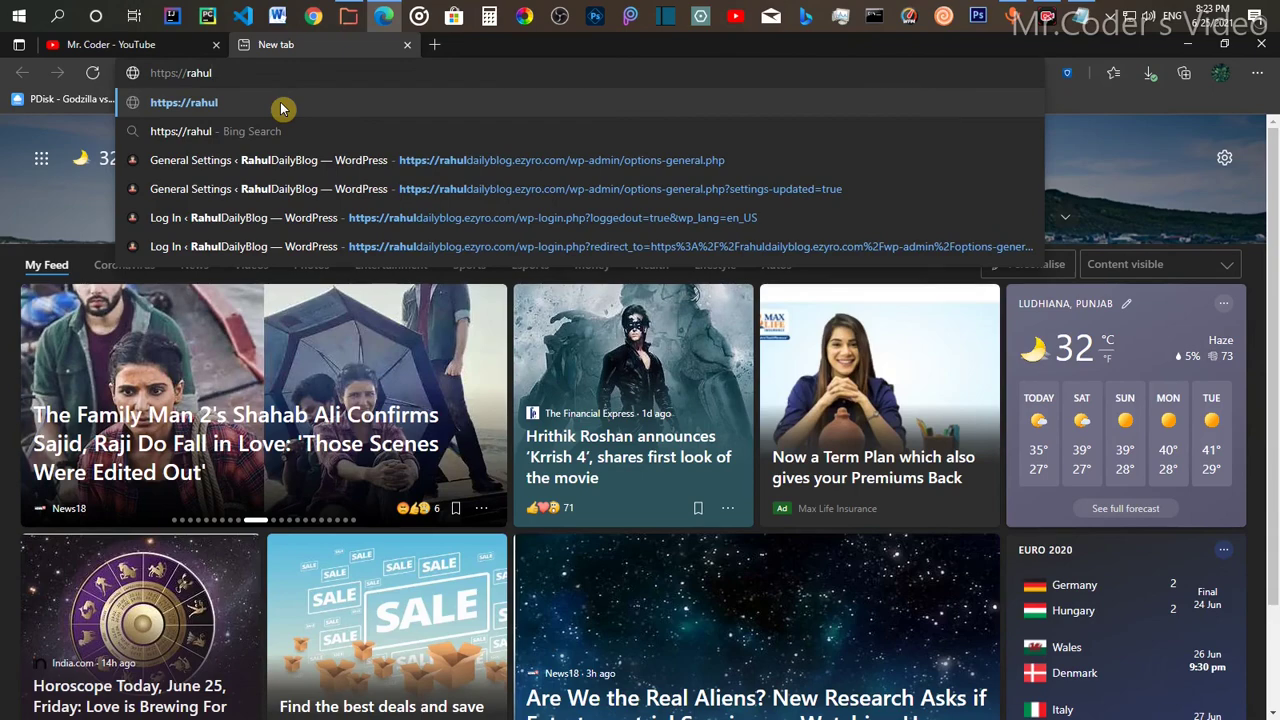
{"action": "type", "text": "dailyblo"}
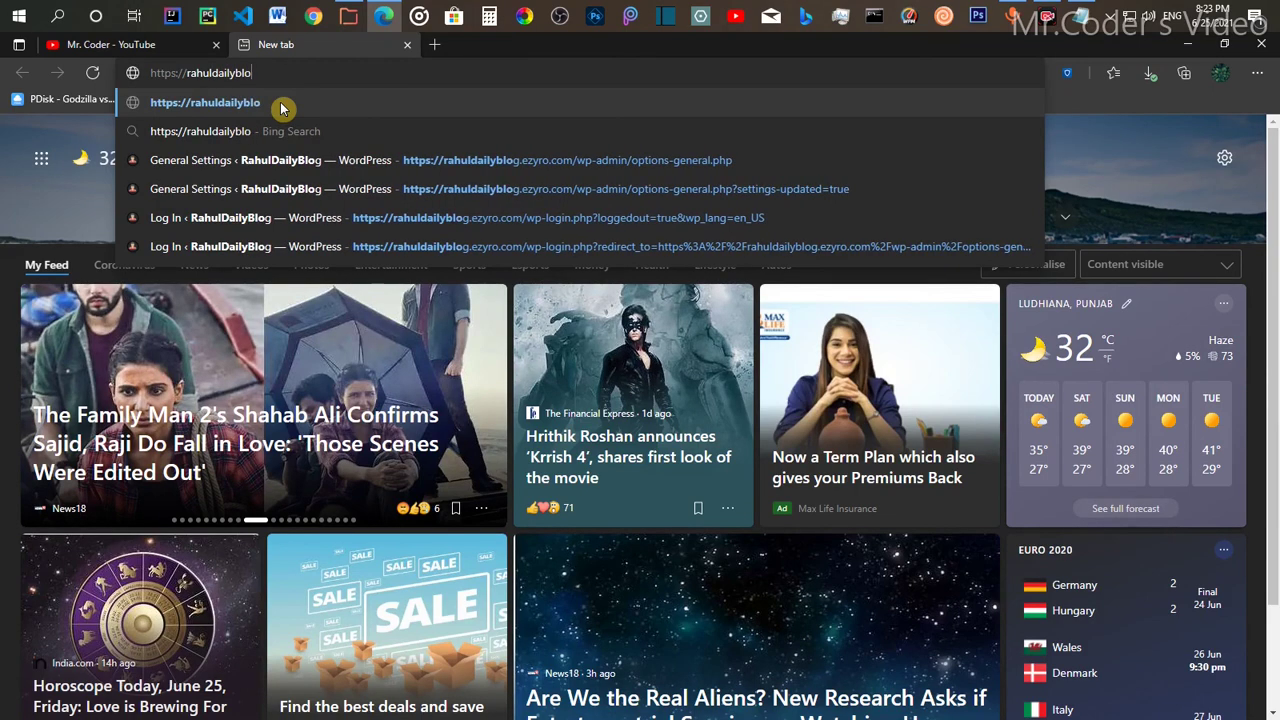
{"action": "type", "text": "g.ezy"}
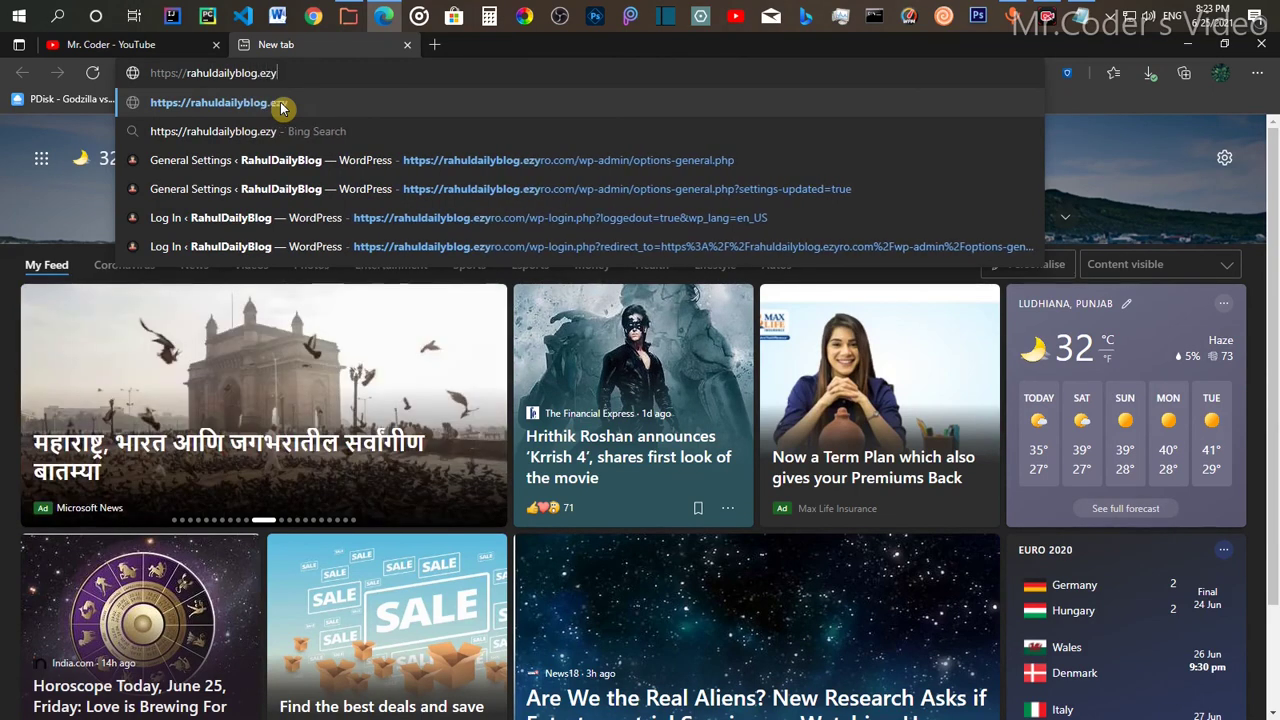
{"action": "type", "text": "ro.com"}
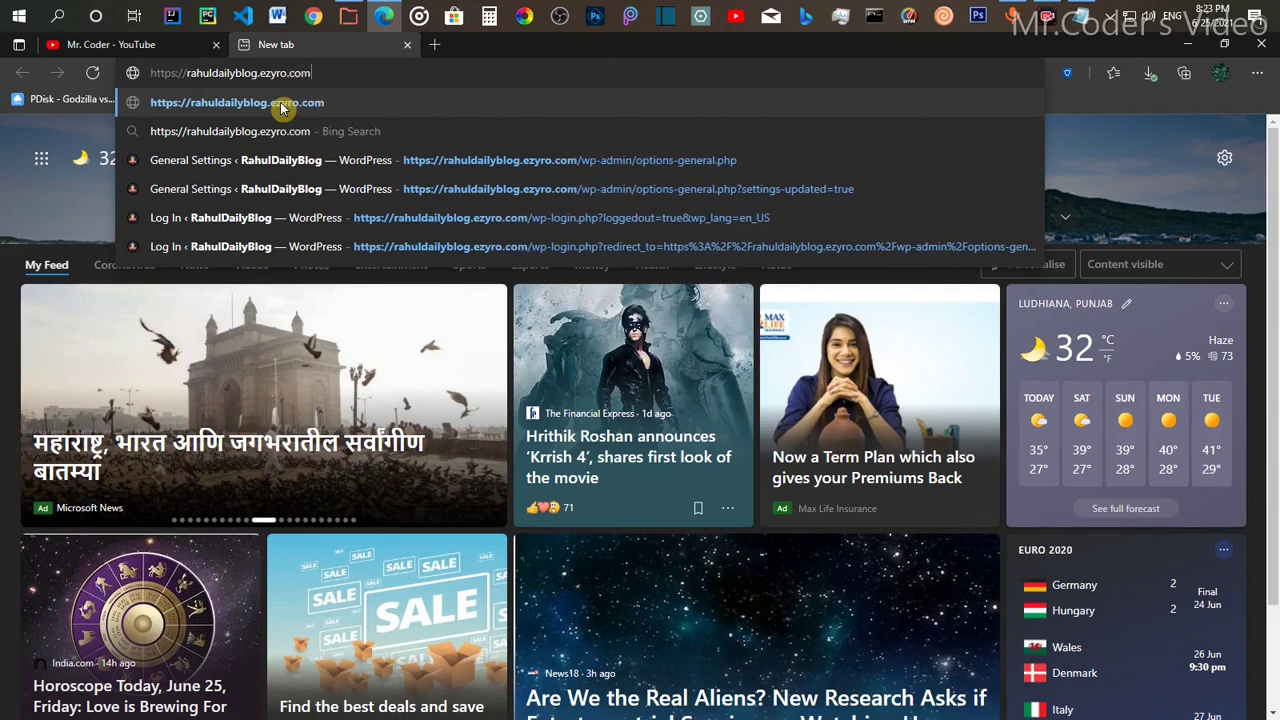
{"action": "type", "text": "/"}
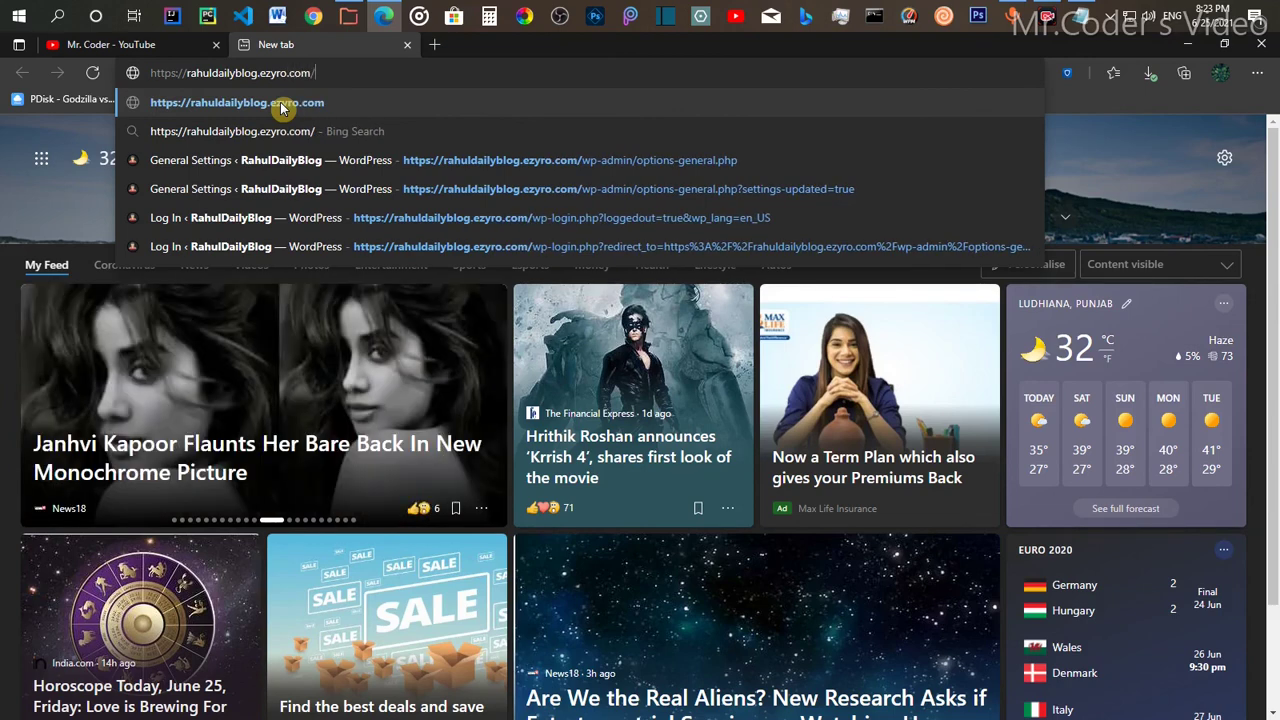
{"action": "left_click", "coordinate": [281, 104]}
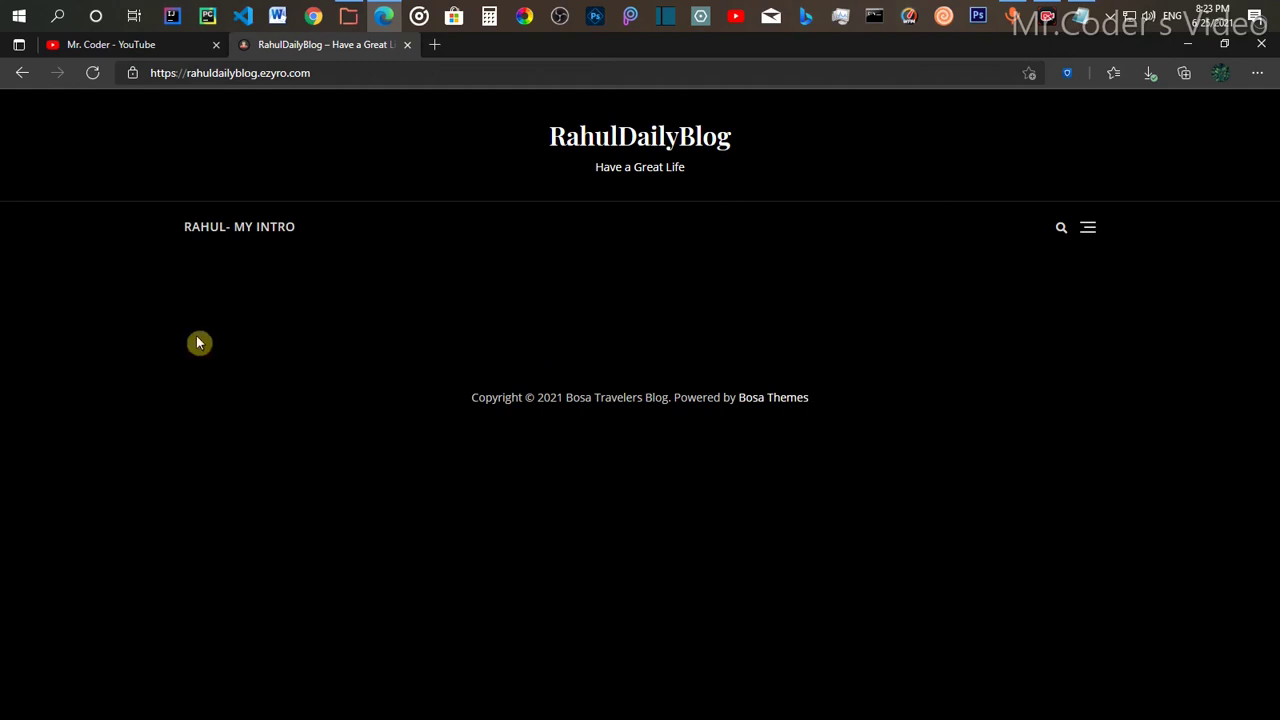
{"action": "left_click", "coordinate": [133, 78]}
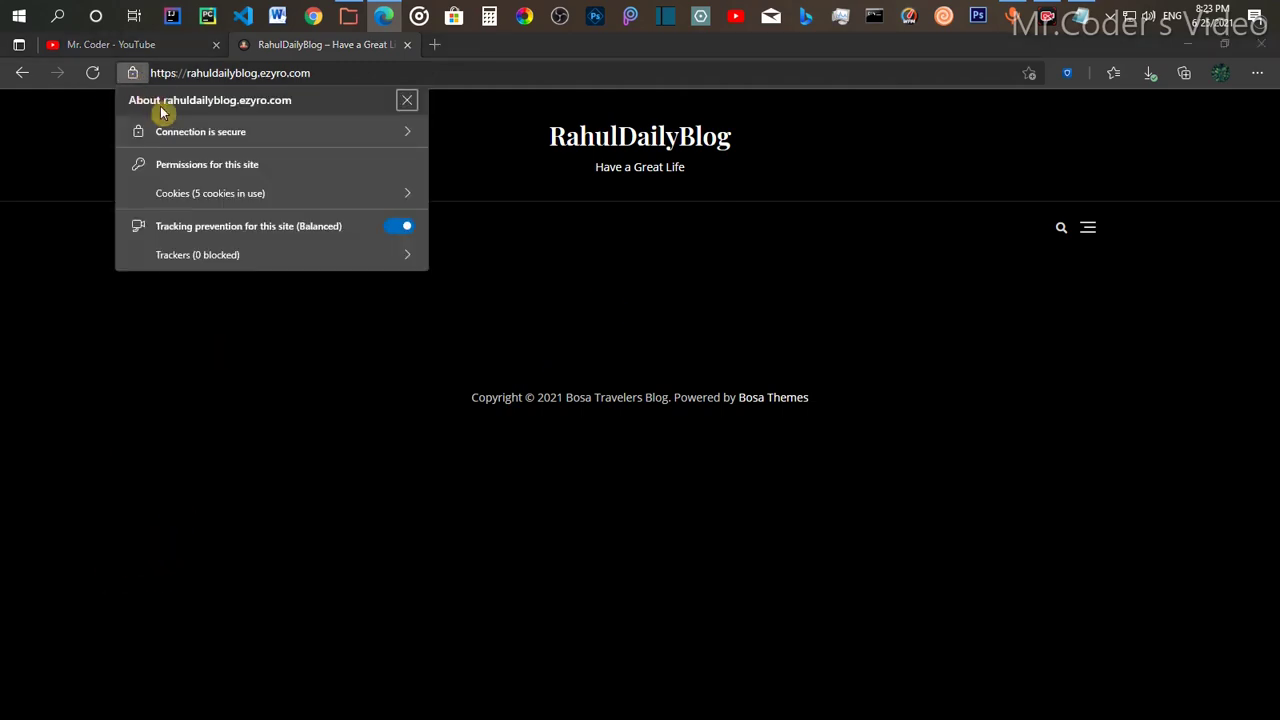
{"action": "left_click", "coordinate": [407, 100]}
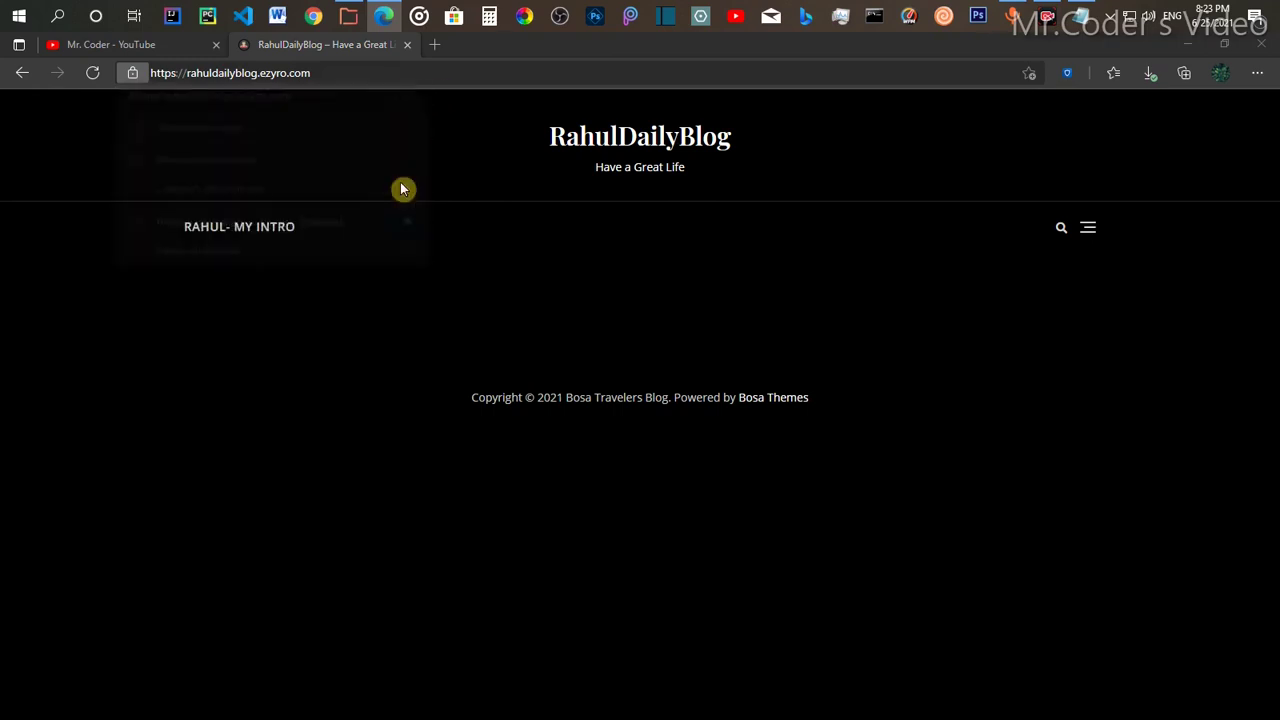
Step: Close the RahulDailyBlog tab, leaving the Mr. Coder YouTube channel page showing
{"action": "left_click", "coordinate": [407, 46]}
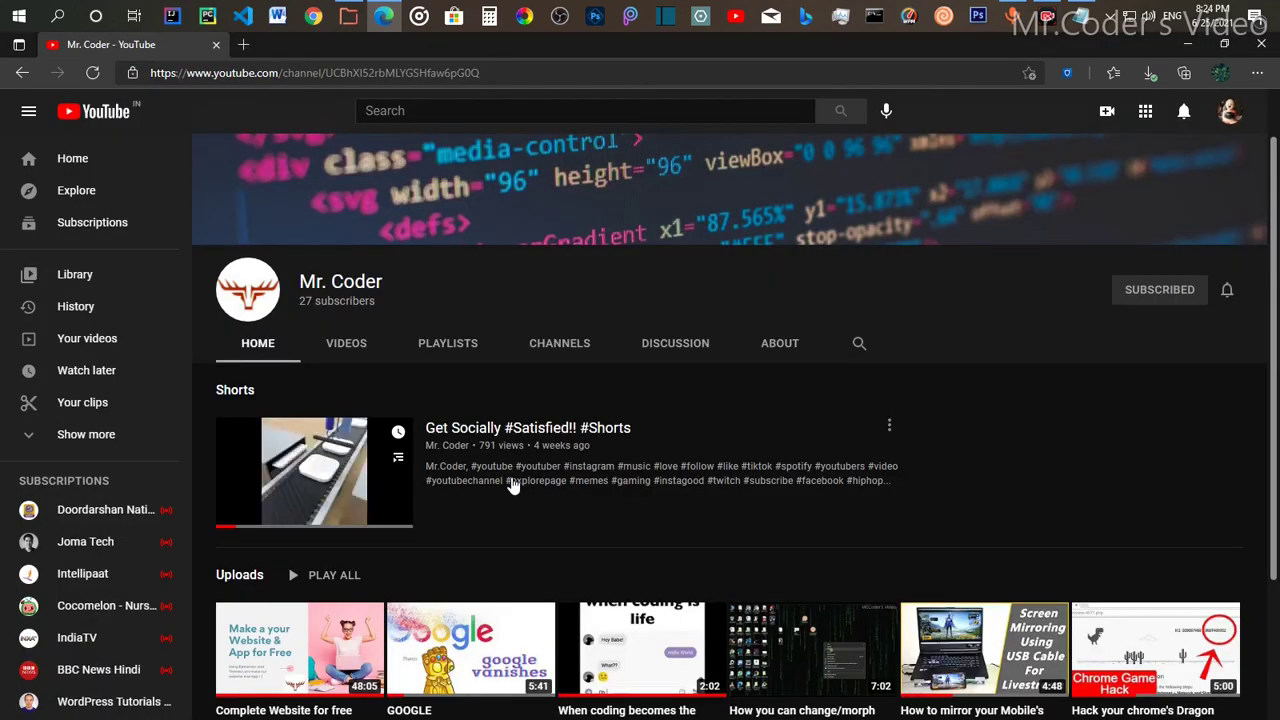